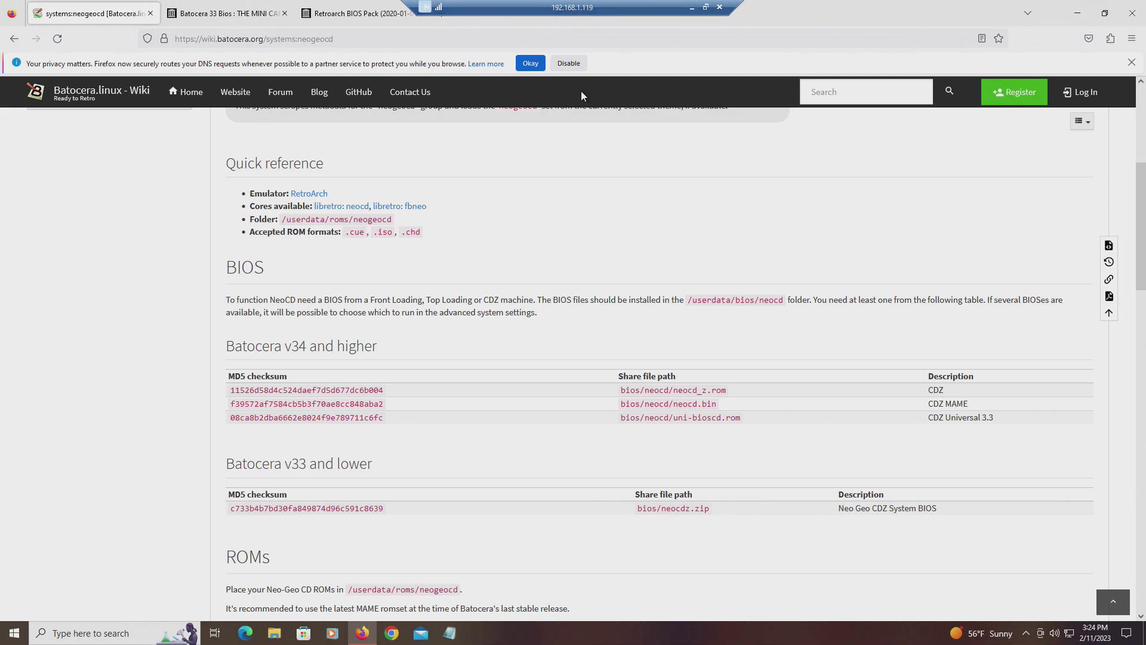
Review the download options on the Batocera 33 Bios and Retroarch BIOS Pack pages of the Internet Archive.
click(238, 12)
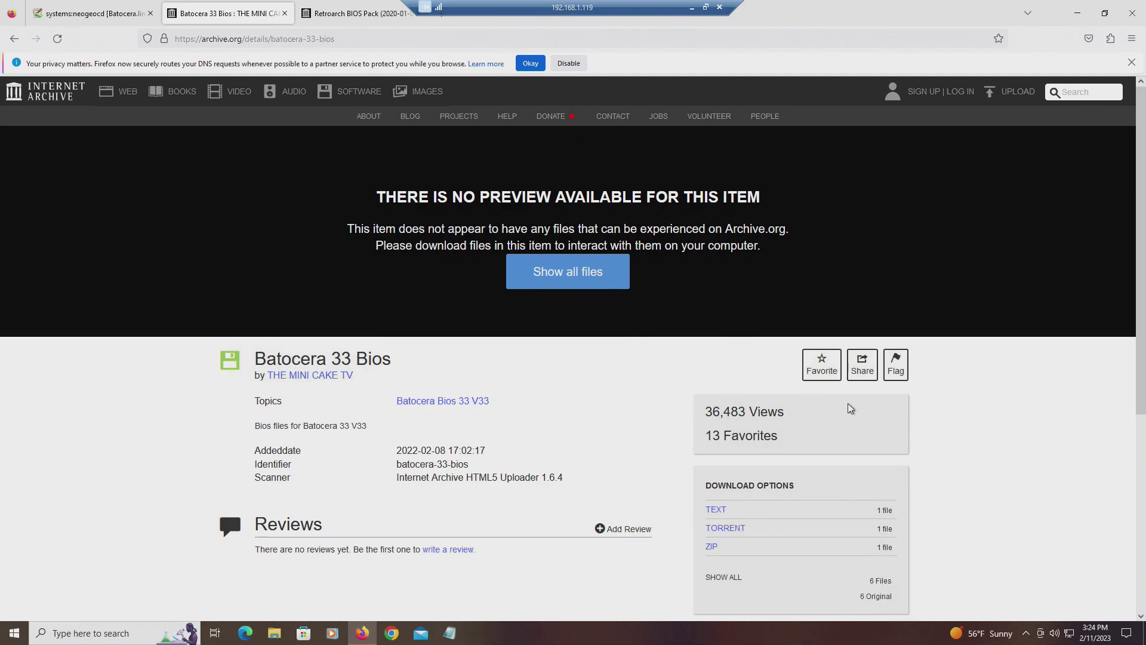
scroll(850, 405, down, 2)
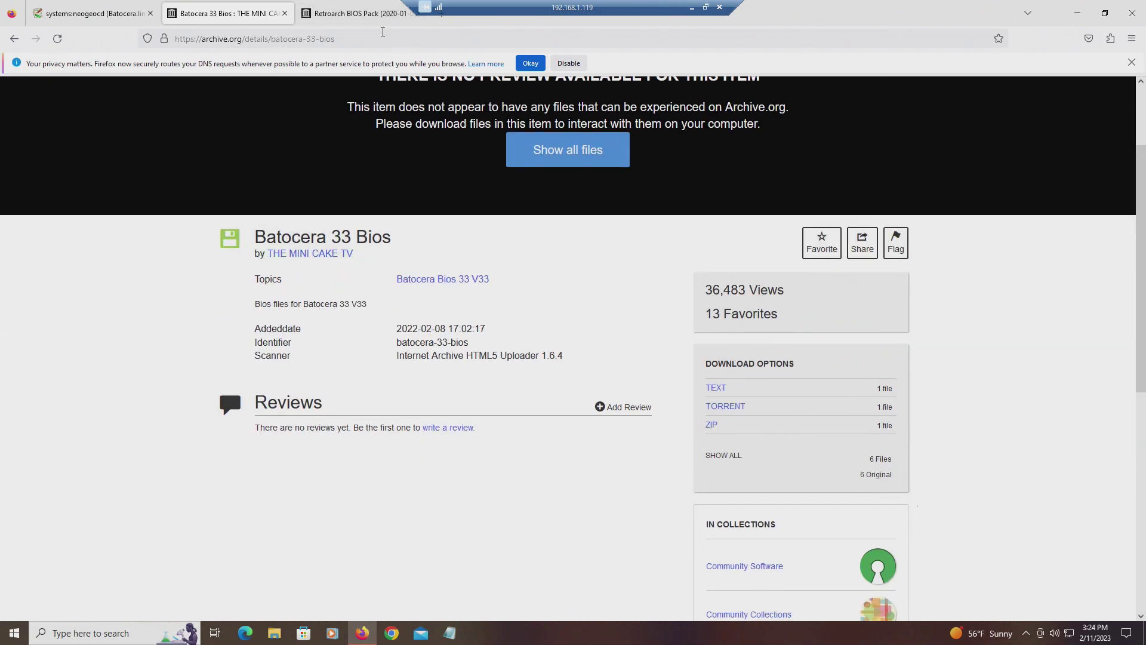
click(383, 33)
click(1073, 364)
key(ctrl+Tab)
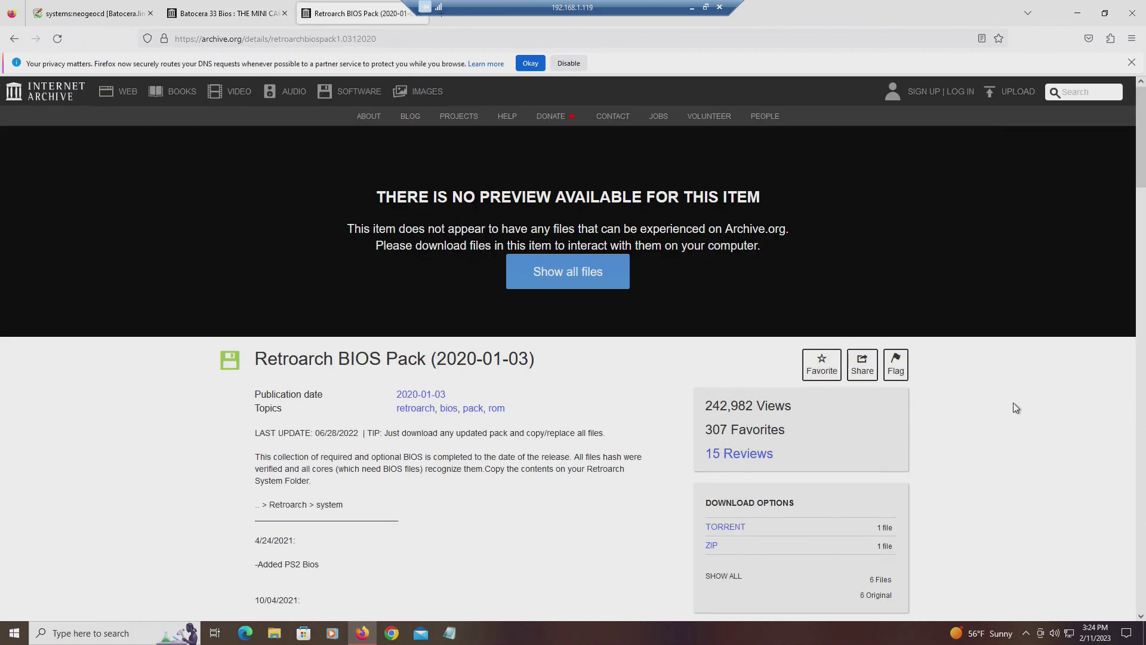
scroll(1018, 408, down, 3)
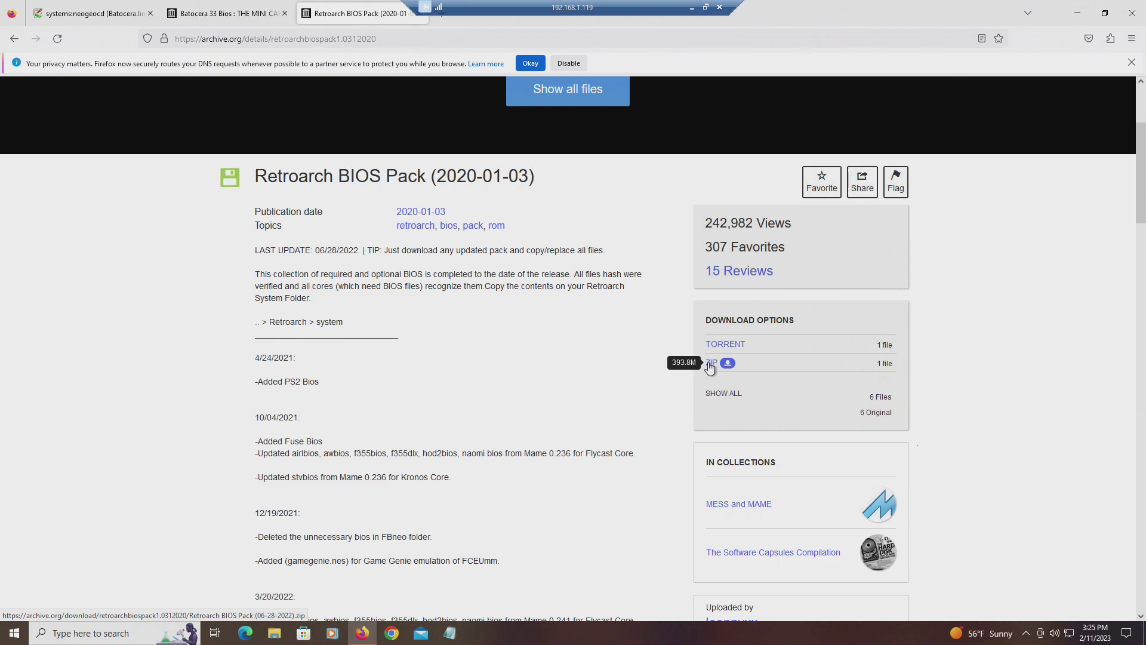
In File Explorer, open the system\neocd folder inside the Retroarch BIOS Pack (06-28-2022) archive from the D: drive's Downloads folder, leaving room for a second window.
click(1078, 13)
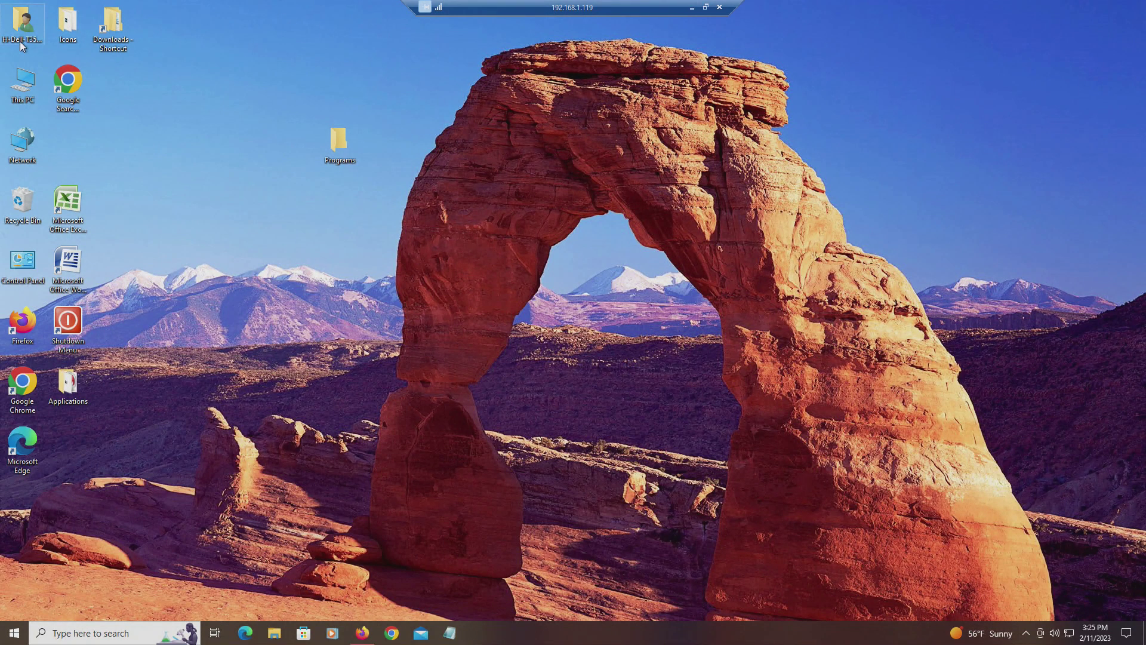
double_click(25, 84)
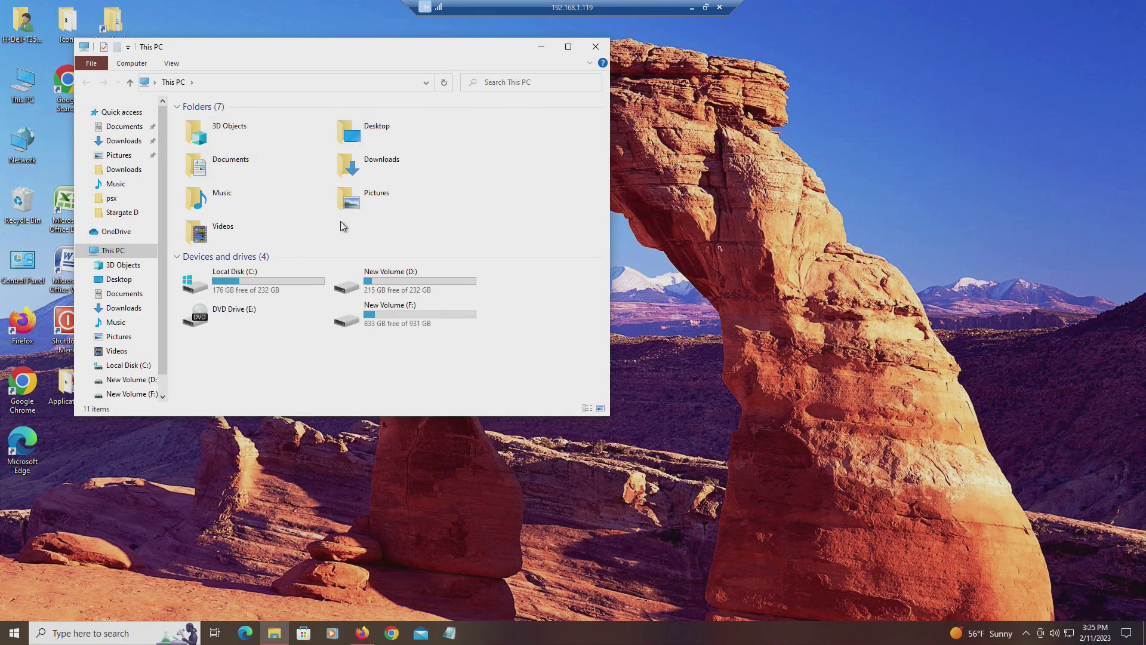
double_click(396, 278)
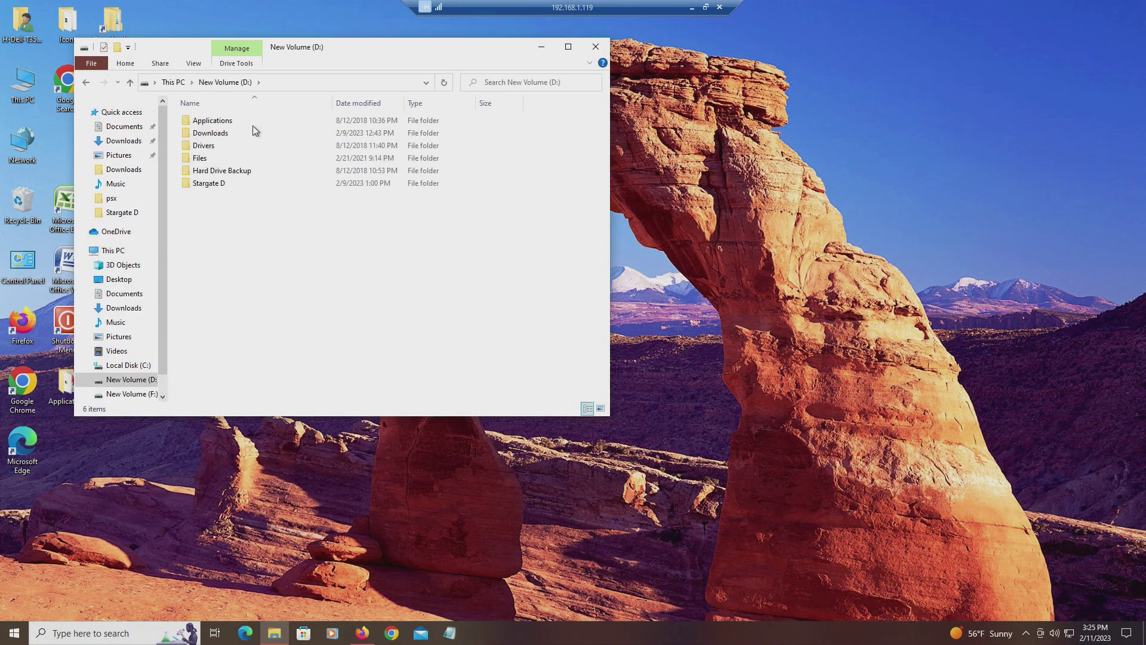
double_click(250, 133)
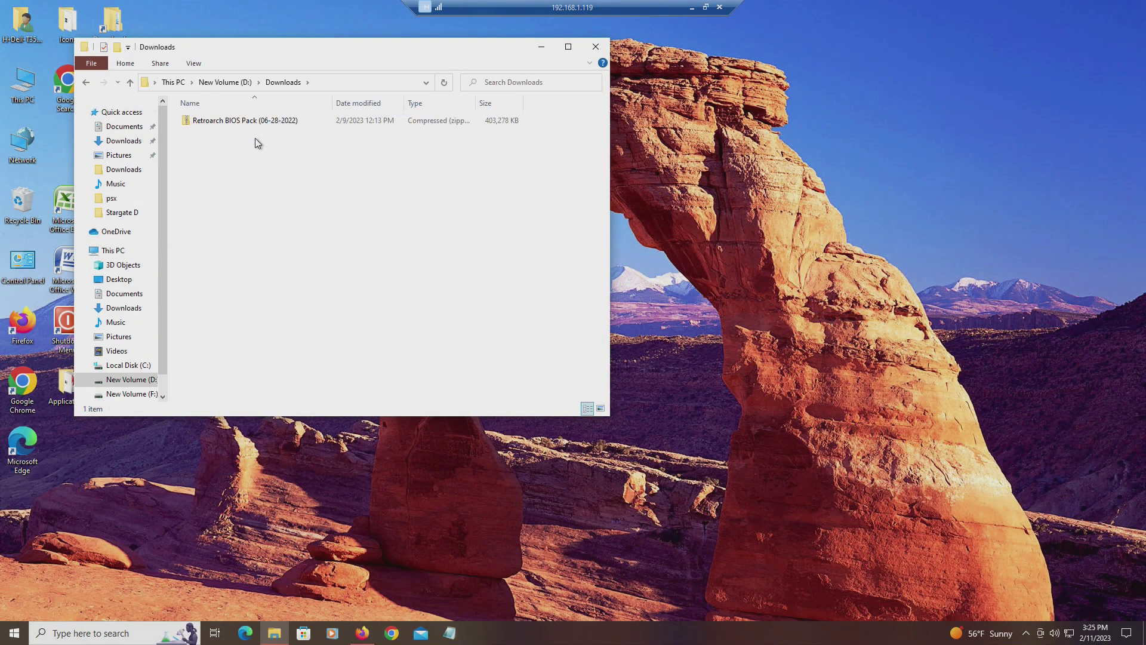
double_click(291, 125)
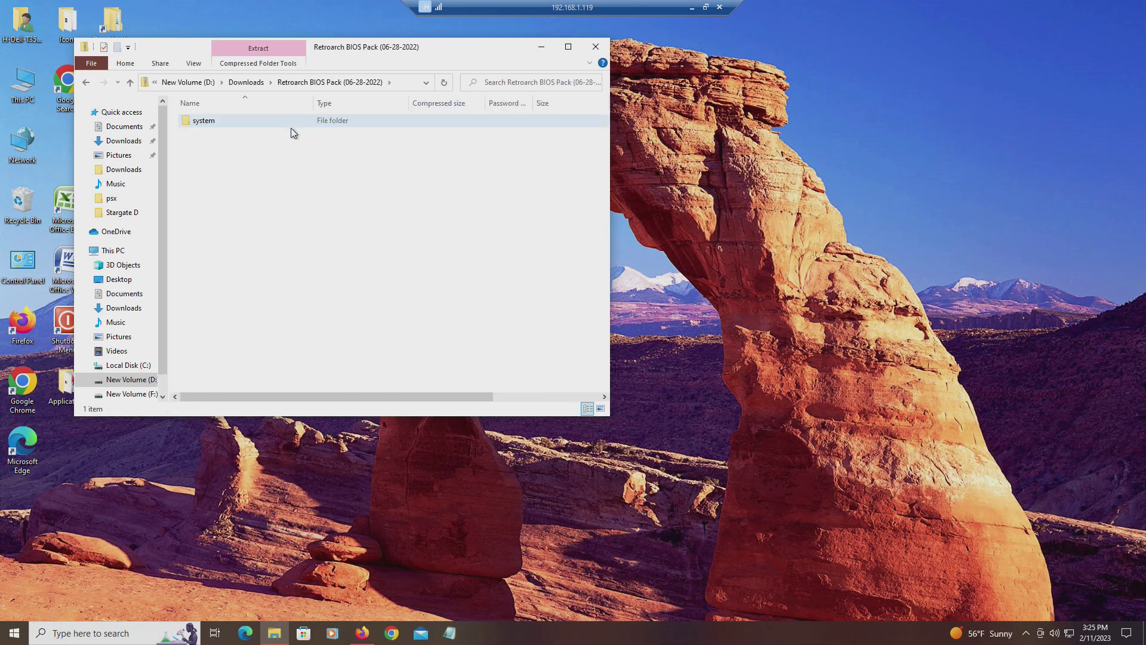
double_click(286, 123)
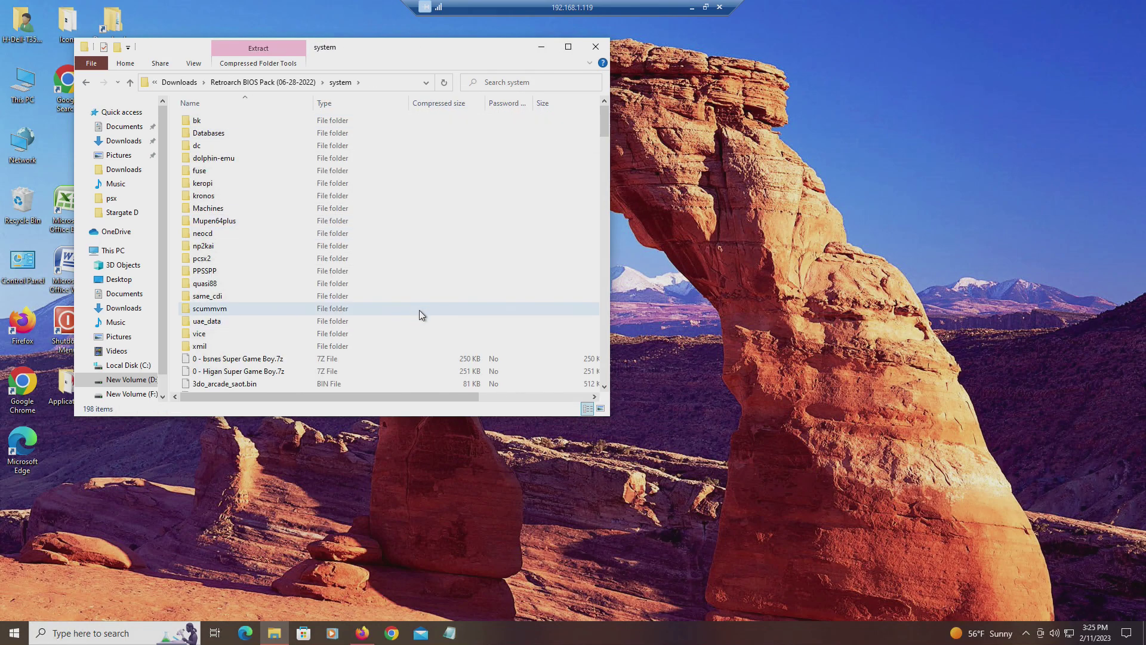
double_click(270, 233)
drag(278, 55, 366, 245)
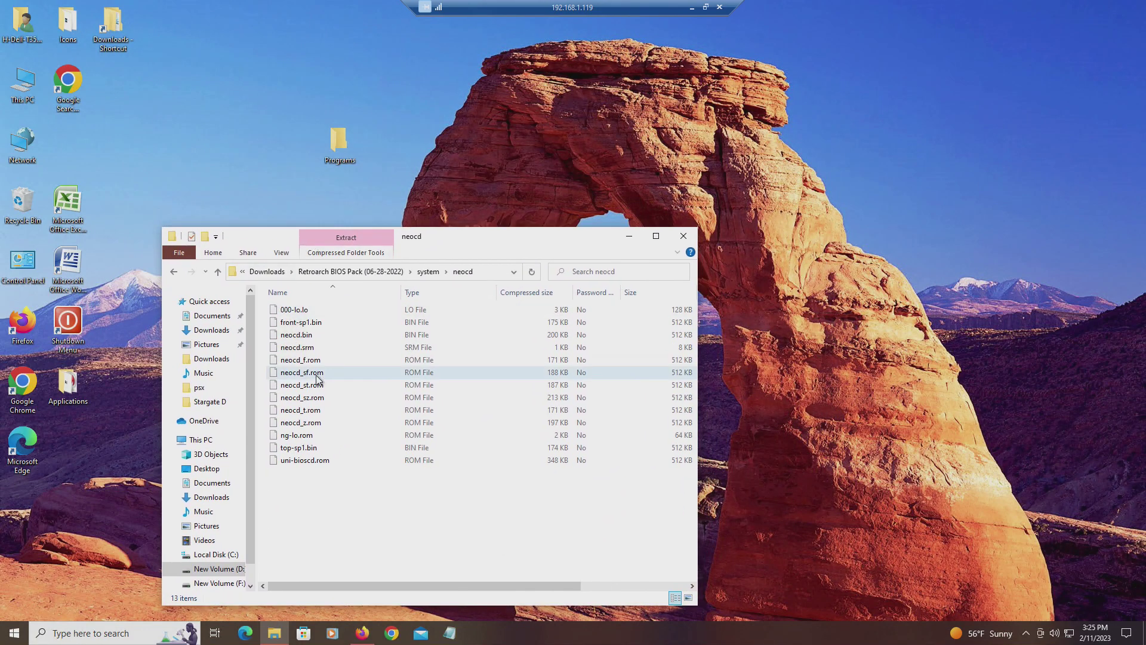
drag(233, 241, 640, 227)
Open a second file window beside the archive, connect to \\batocera and open its share folder.
double_click(22, 84)
drag(773, 239, 211, 213)
click(209, 234)
text(\\batocera)
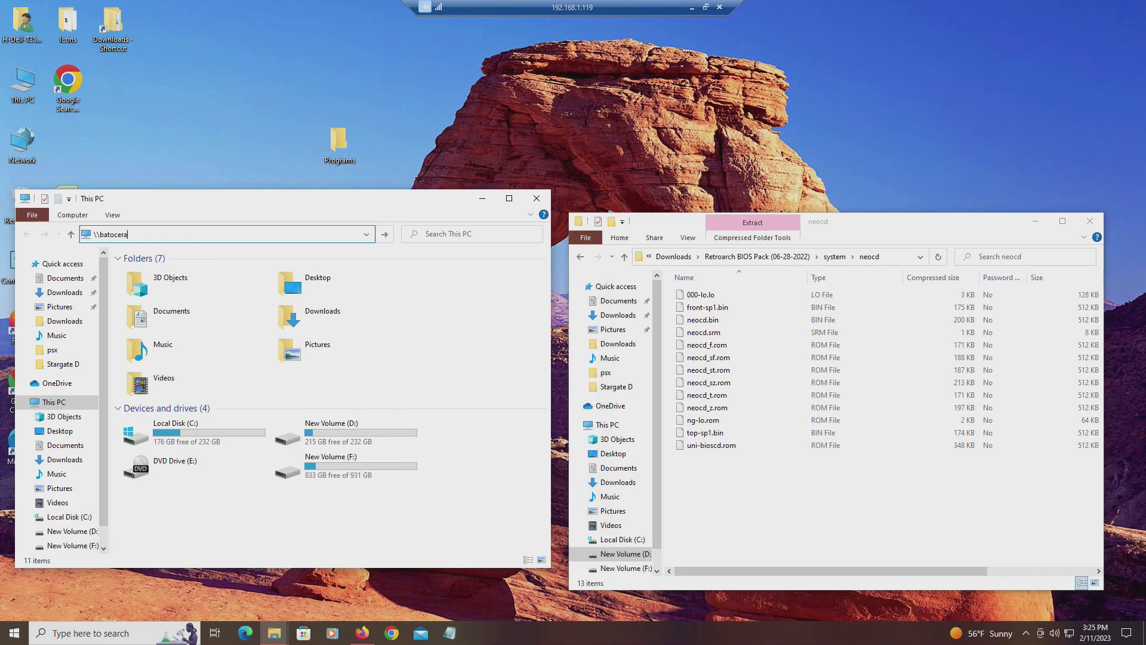
key(Return)
click(158, 274)
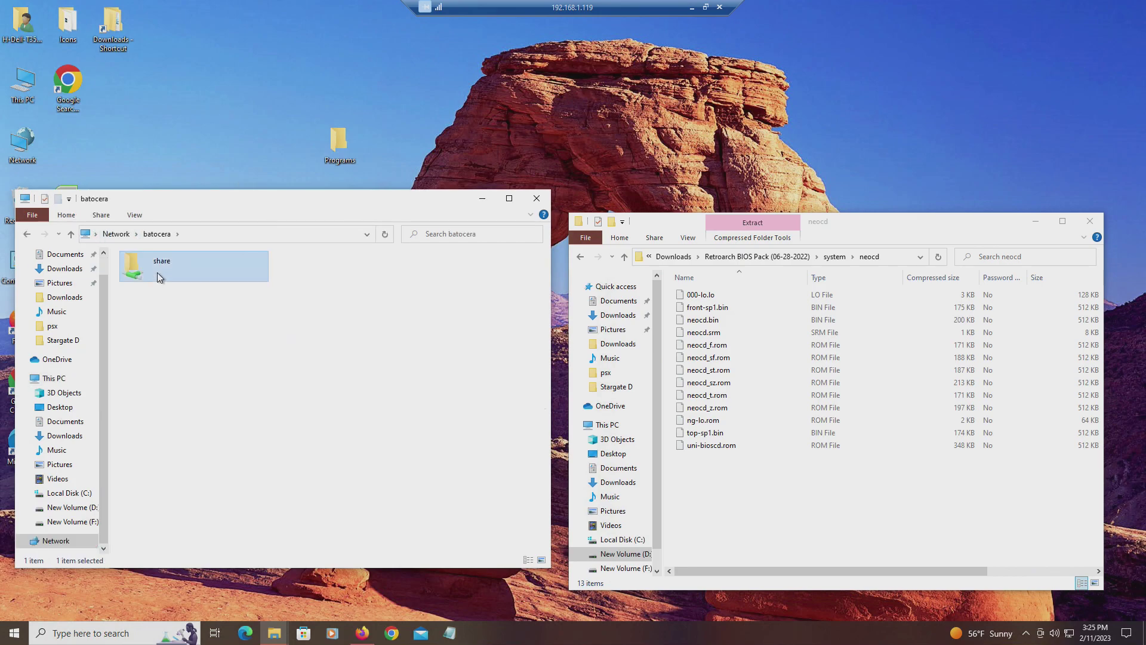
double_click(157, 274)
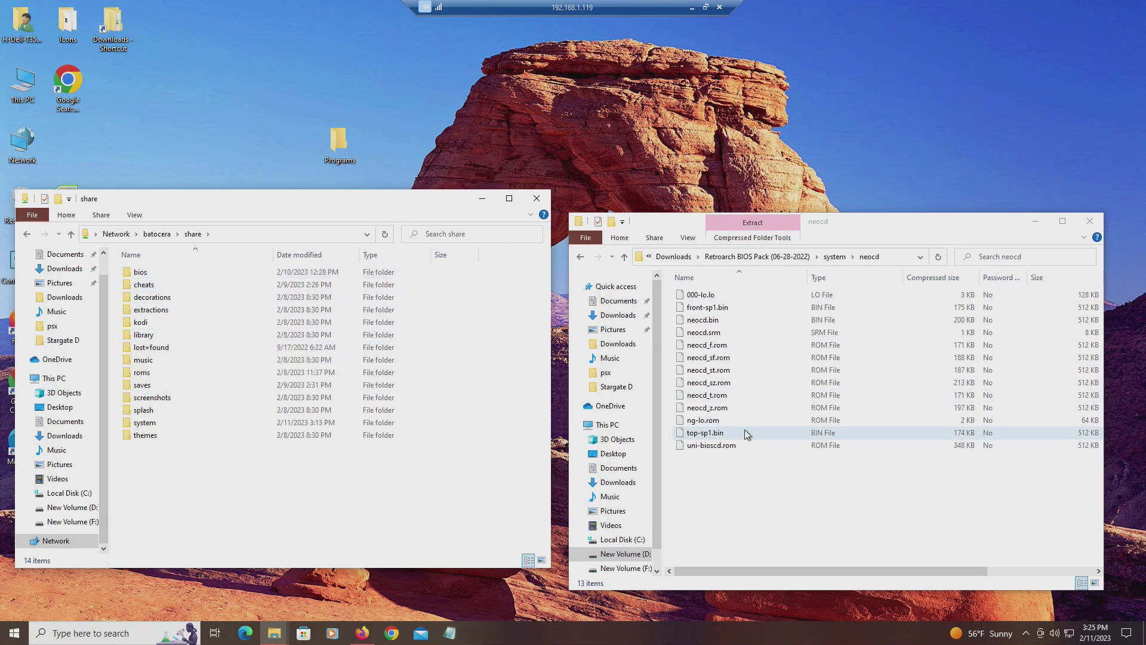
Copy the neocd folder from the archive's system folder into the Batocera share's bios folder and check the copy there.
click(582, 257)
drag(696, 412, 187, 271)
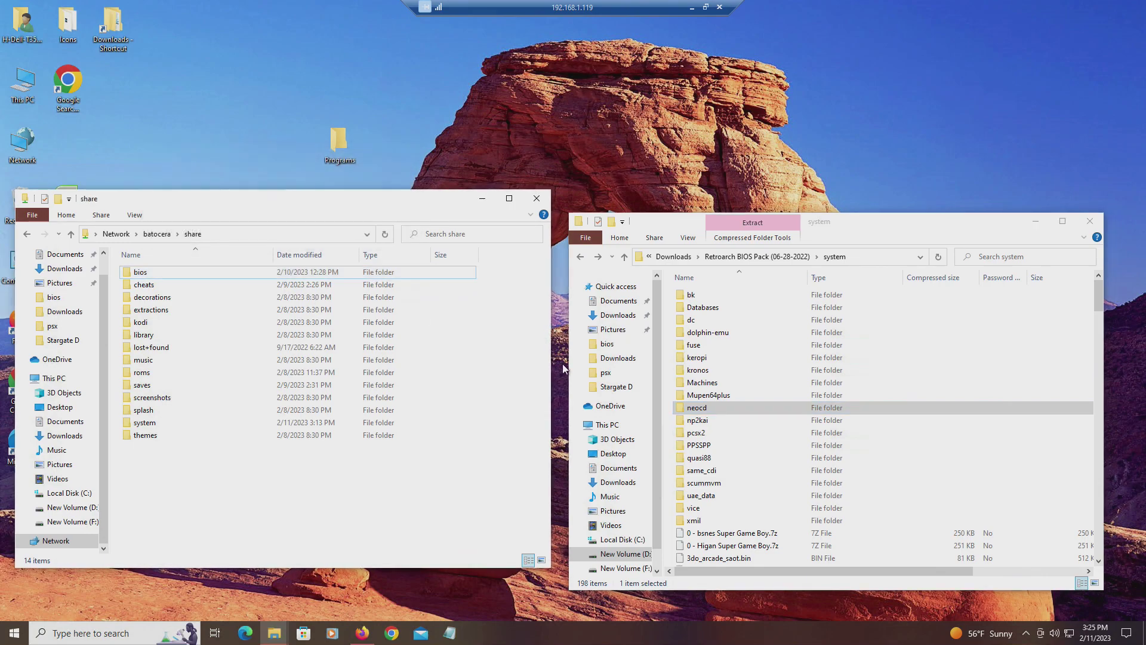
double_click(176, 271)
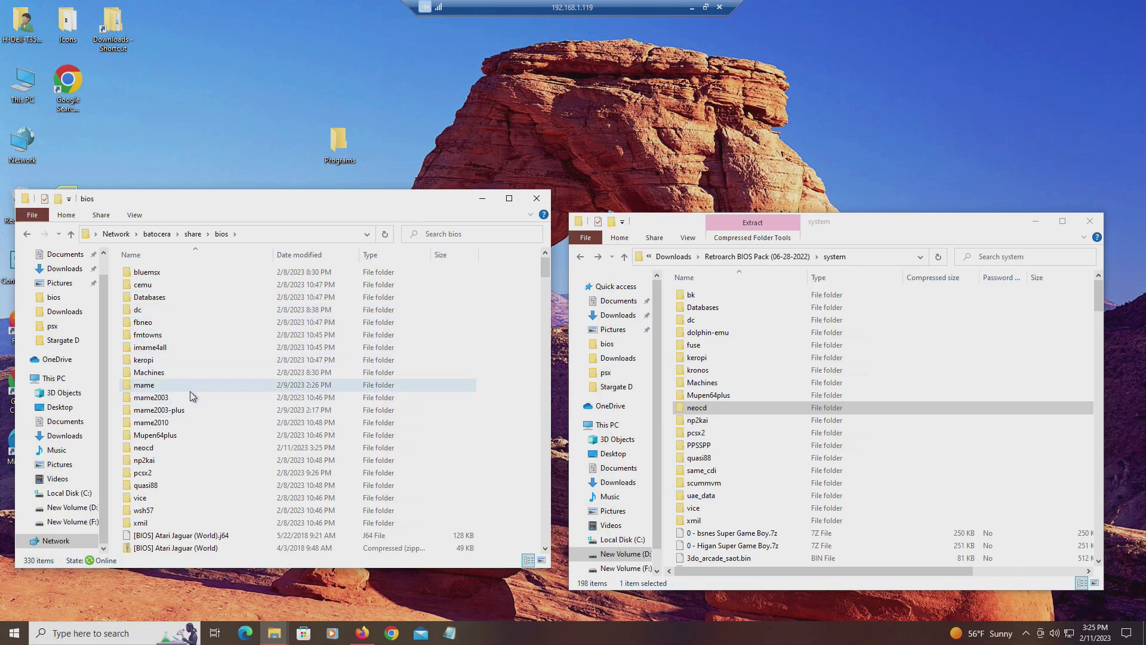
double_click(185, 448)
key(alt+Left)
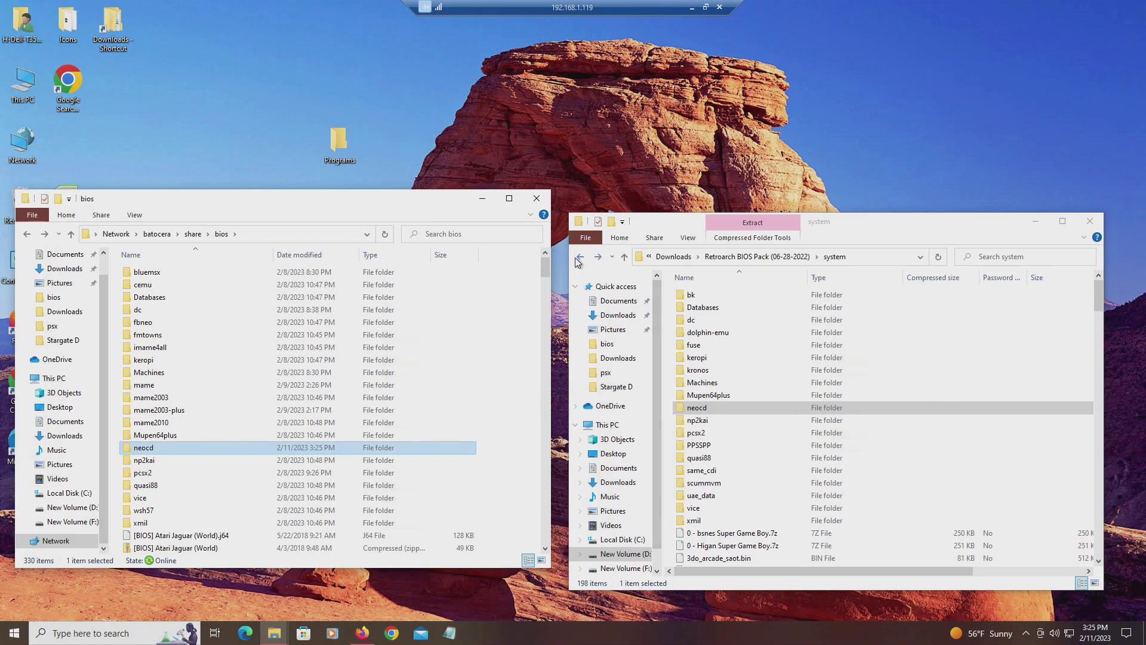
Look through the loose BIOS files in the Retroarch pack's system folder, around the names beginning with N.
scroll(804, 419, down, 15)
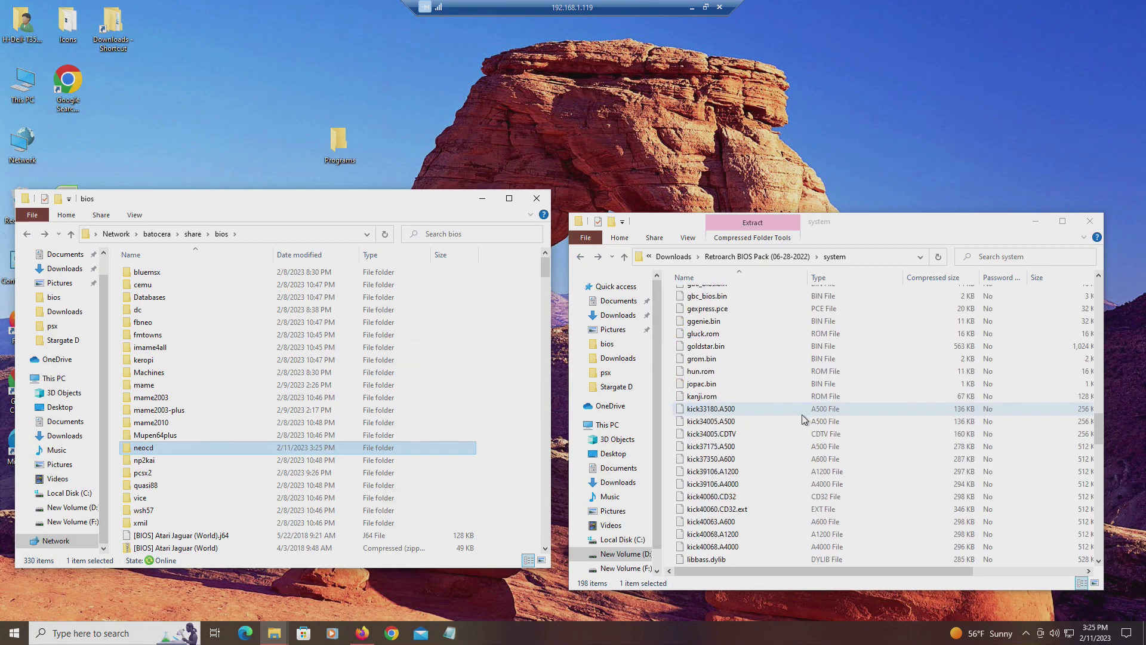
scroll(804, 420, down, 15)
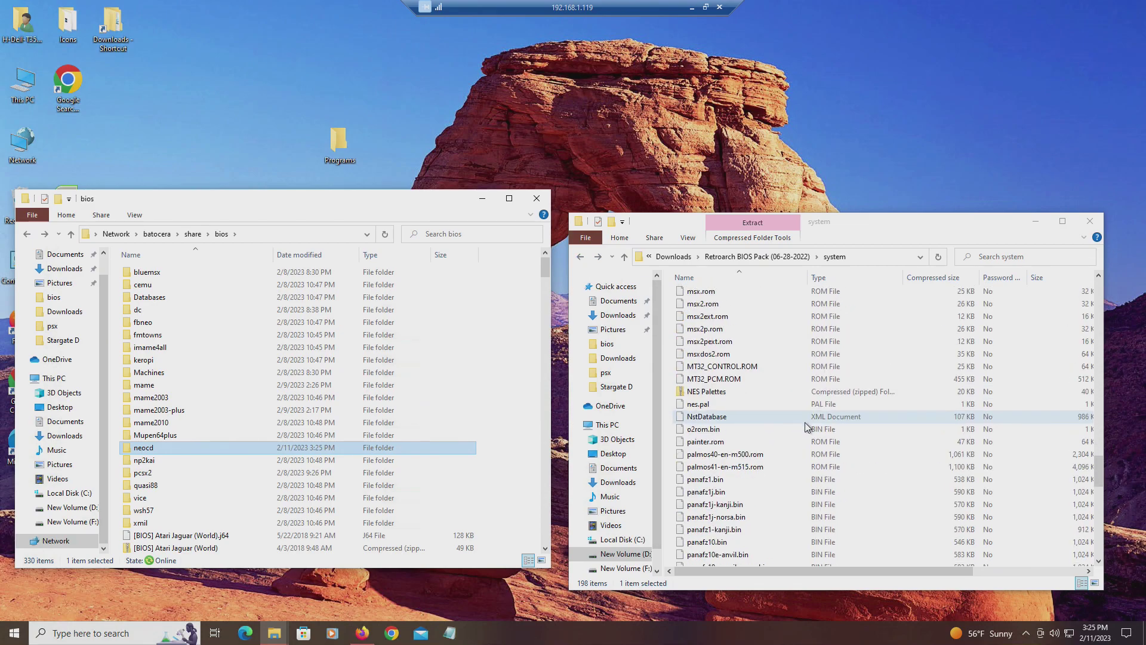
scroll(804, 437, up, 1)
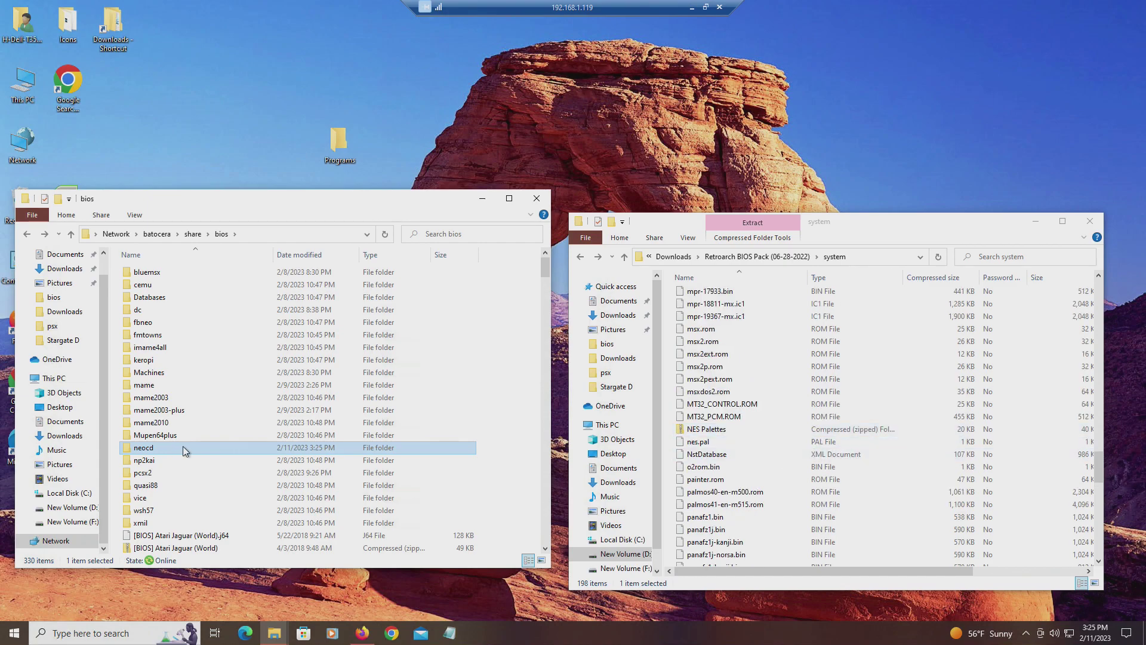
Switch to Firefox and check the Neo Geo CD BIOS requirements on the Batocera wiki and the Batocera 33 Bios page.
click(361, 633)
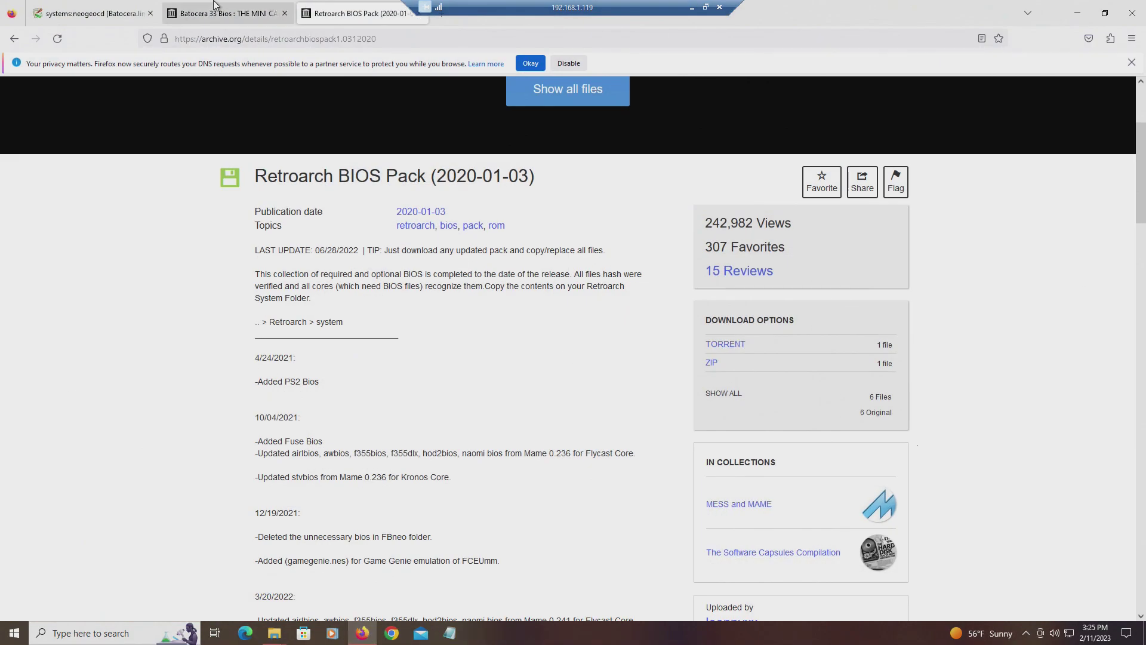
click(87, 14)
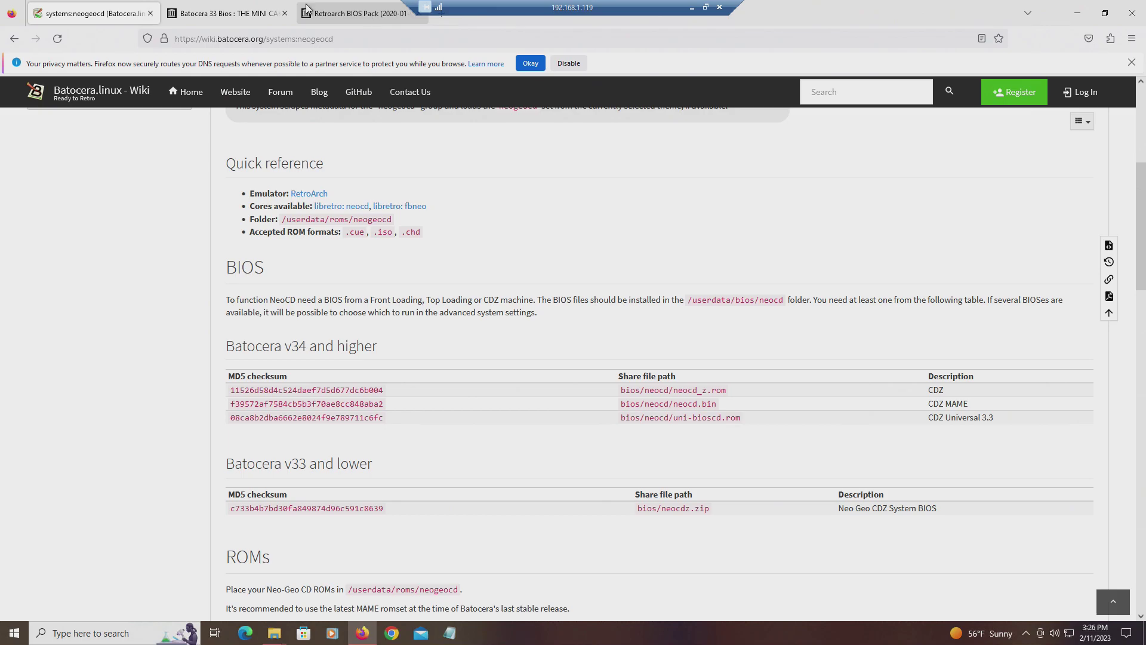
click(230, 14)
click(1084, 18)
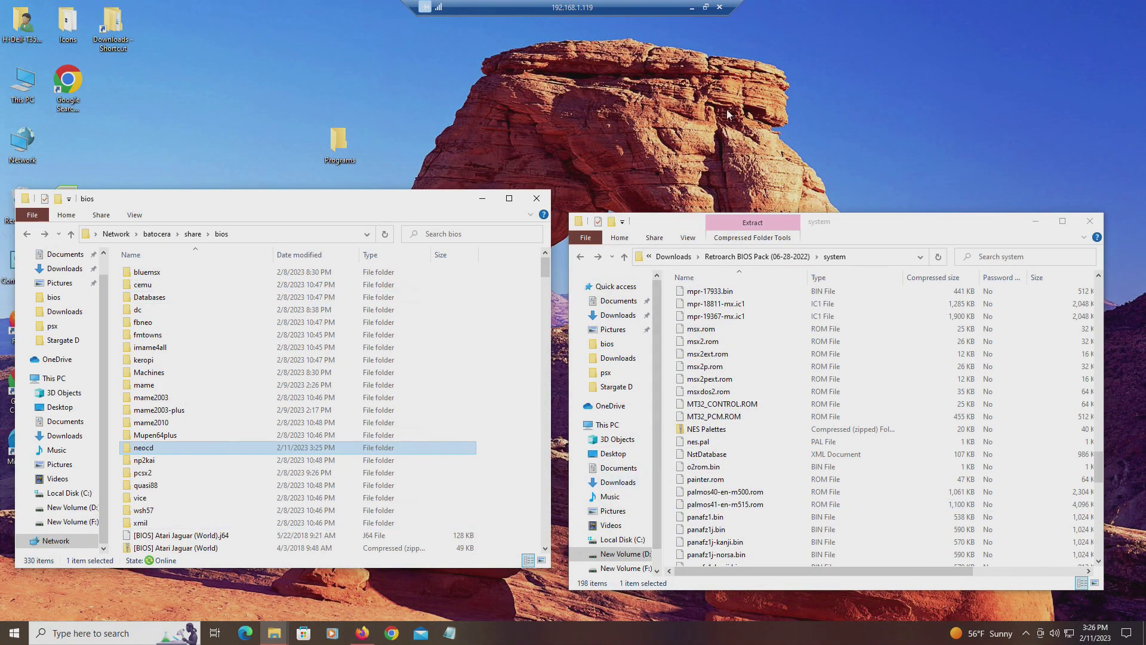
Minimize the remote desktop session and open the Downloads folder on the local DRIVE 1 (D:).
click(692, 7)
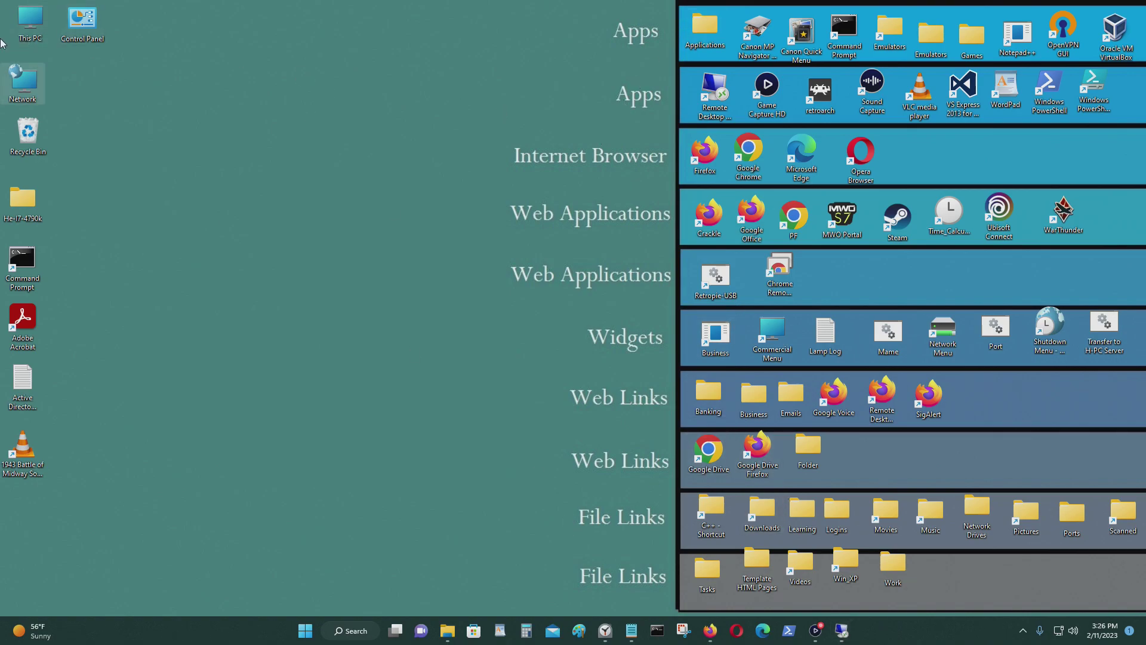
double_click(31, 34)
double_click(404, 446)
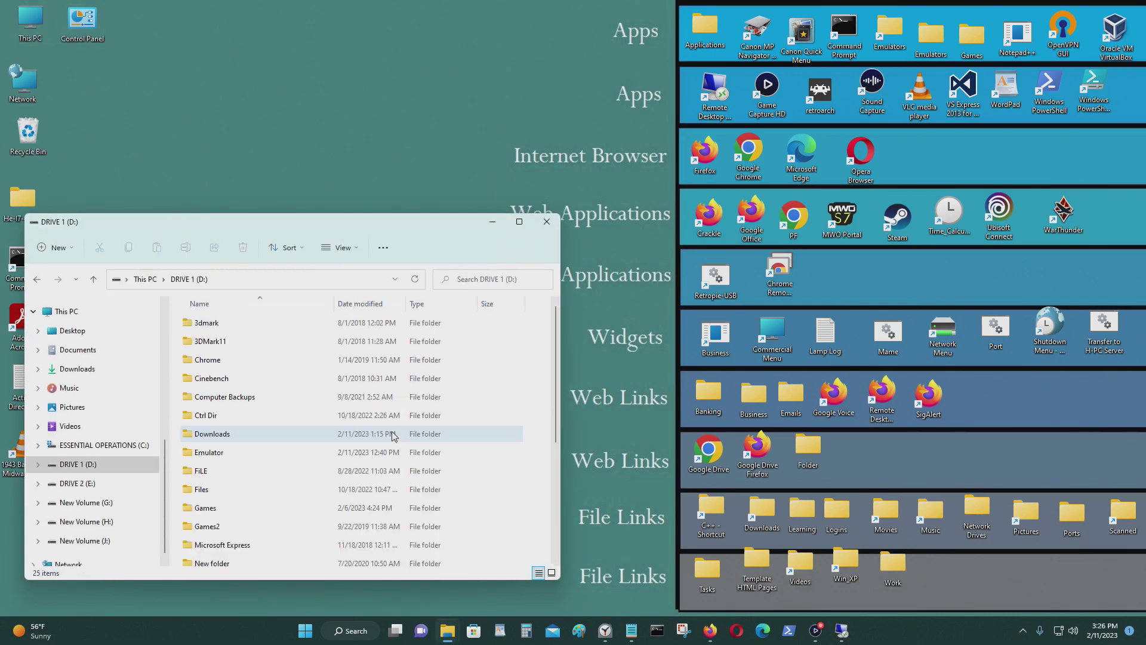
double_click(303, 433)
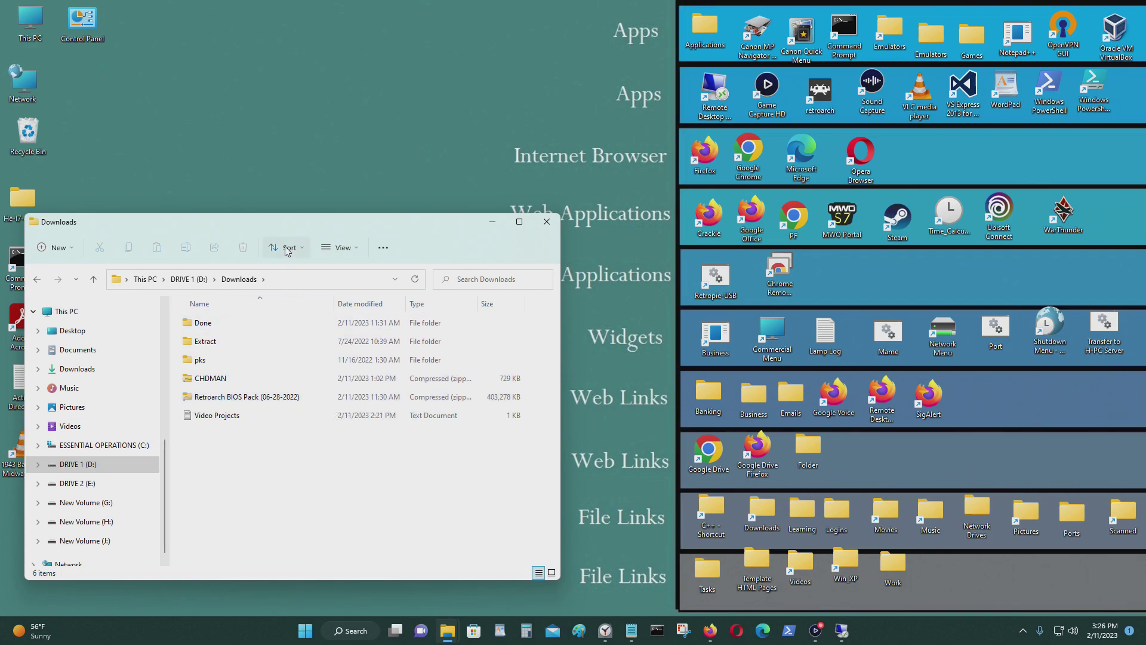
scroll(149, 418, down, 1)
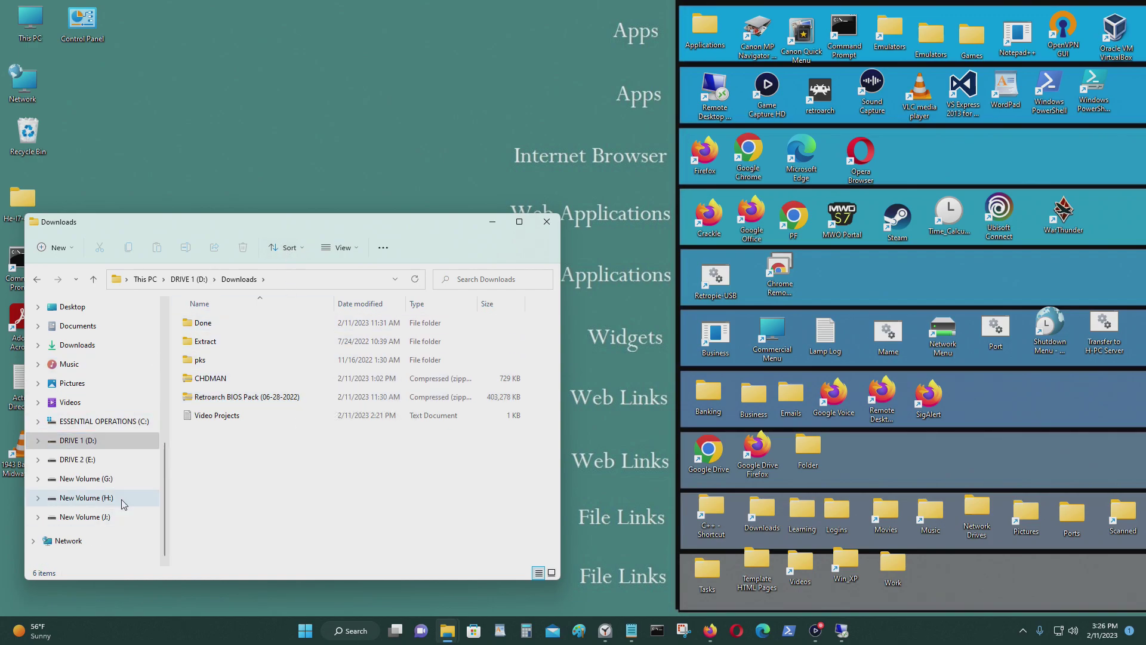
On New Volume (J:), open the bios folder in the Batocera 33 Bios archive under Emulators and Roms\Utilities\BIOS\Batocera All.
click(122, 516)
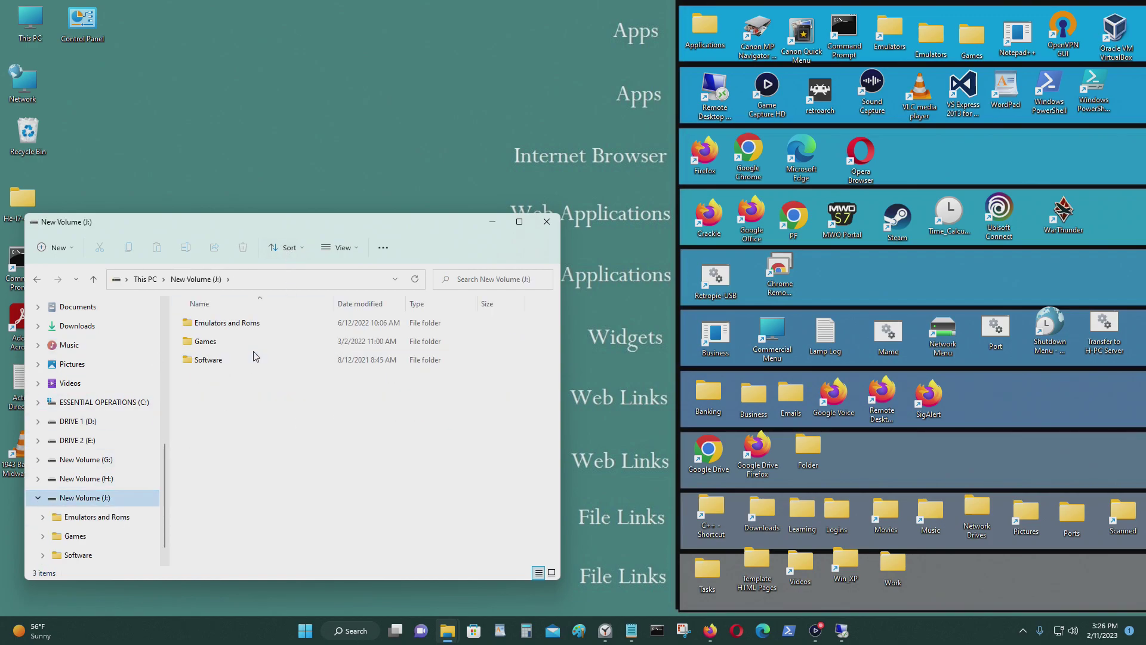
double_click(255, 322)
double_click(239, 360)
double_click(246, 323)
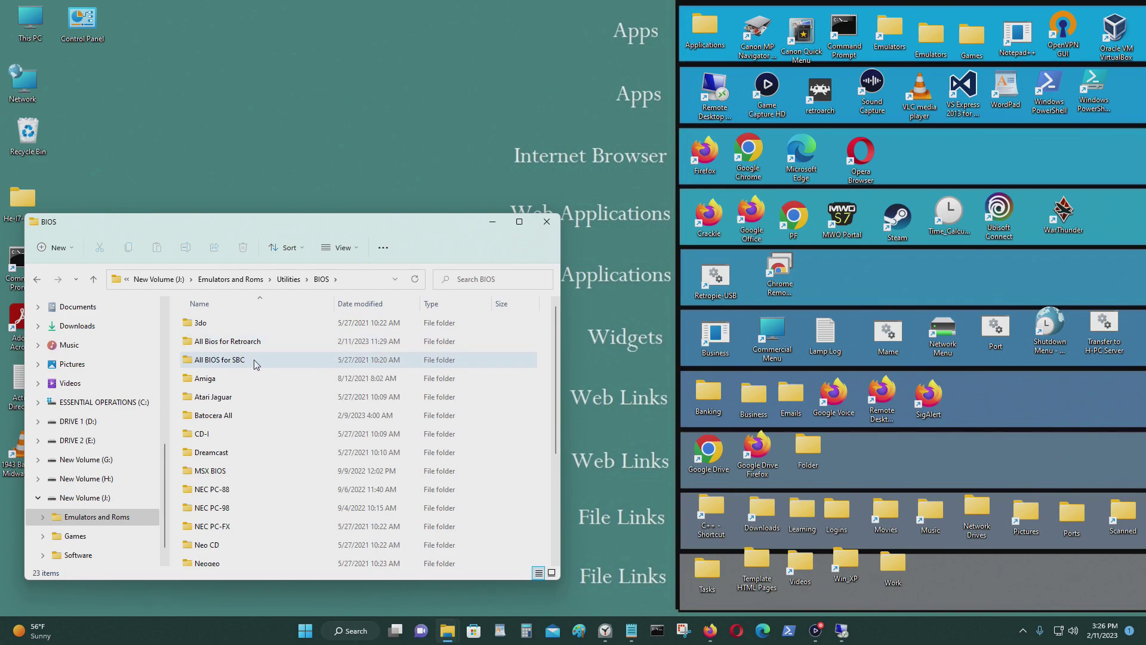
double_click(248, 415)
double_click(238, 323)
double_click(246, 323)
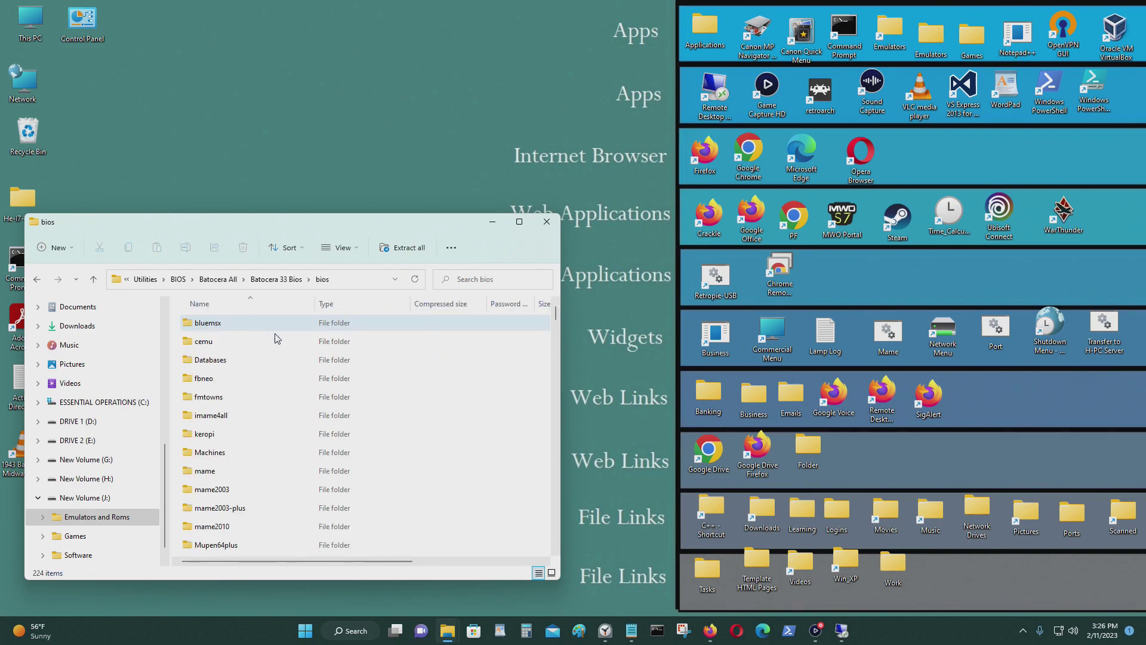
Find and select the neocdz zip file in the Batocera 33 bios folder.
scroll(454, 382, down, 8)
scroll(474, 408, down, 20)
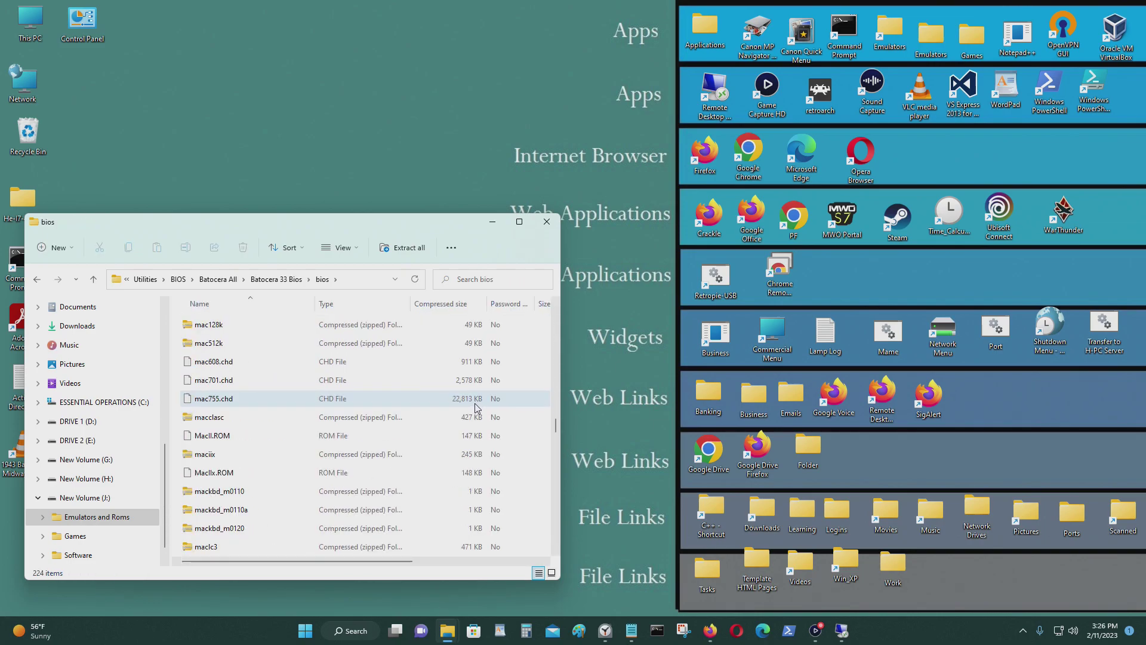
scroll(480, 410, down, 4)
scroll(358, 394, up, 3)
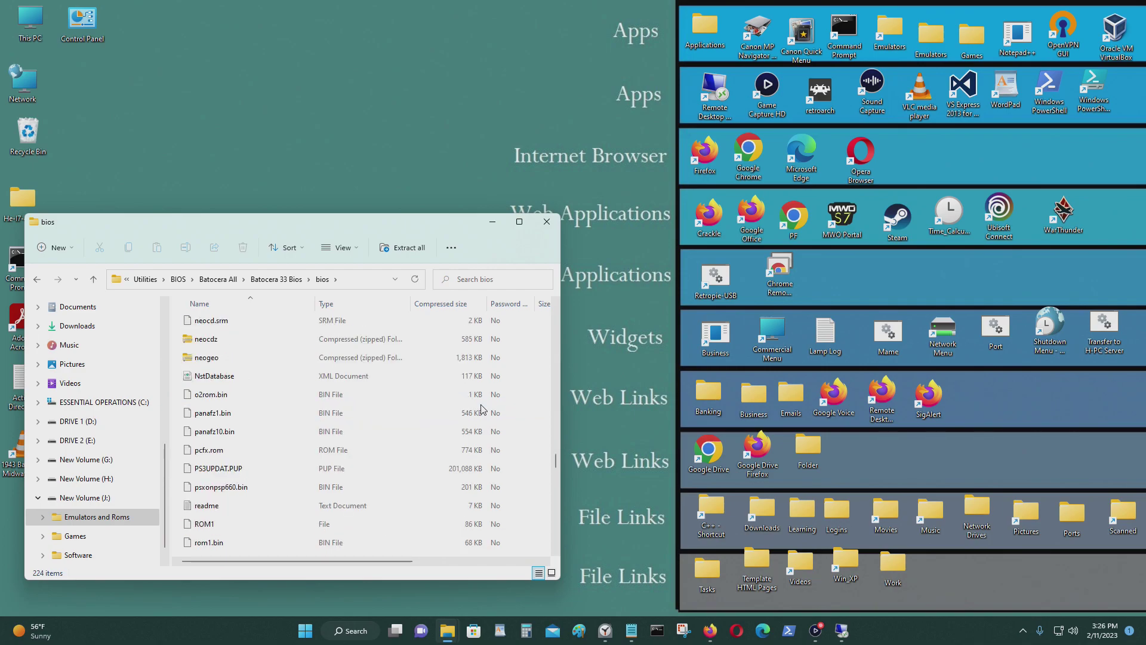
click(282, 396)
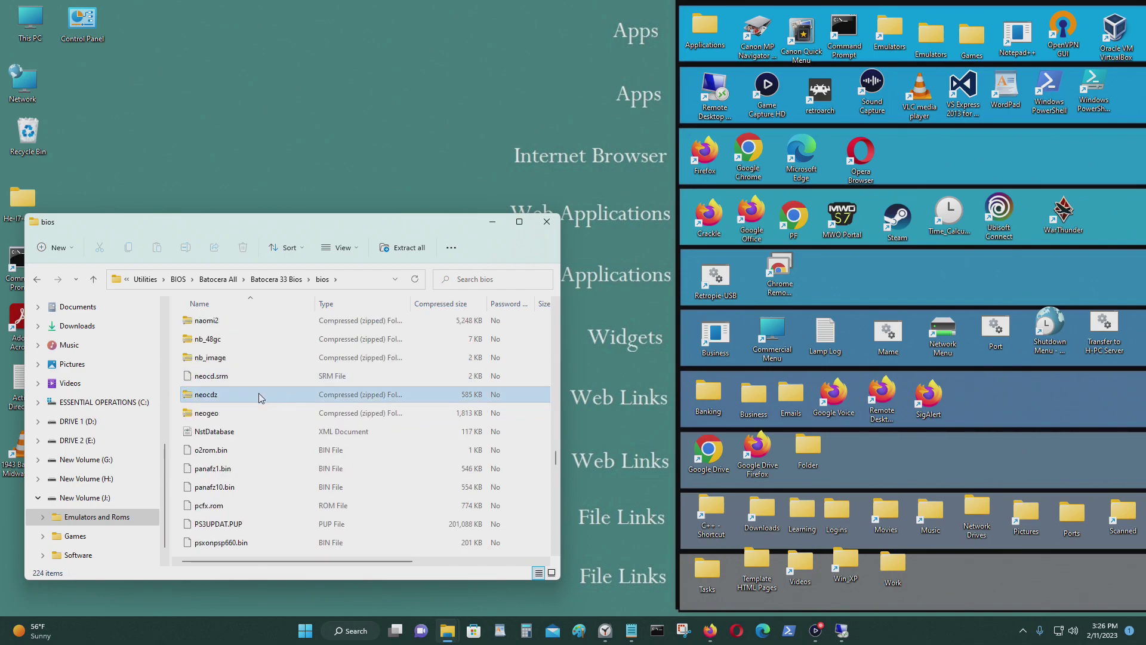
Open the network computer \\192.168.1.119 in a second File Explorer window beside the bios archive window.
click(978, 519)
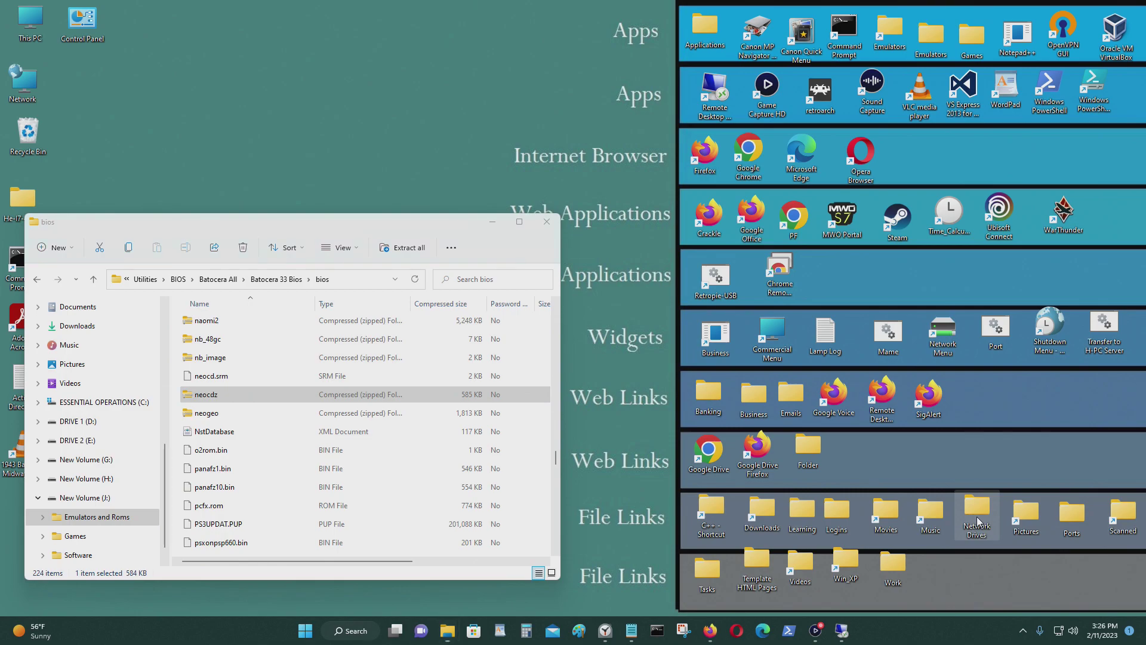
double_click(30, 23)
drag(302, 239, 851, 247)
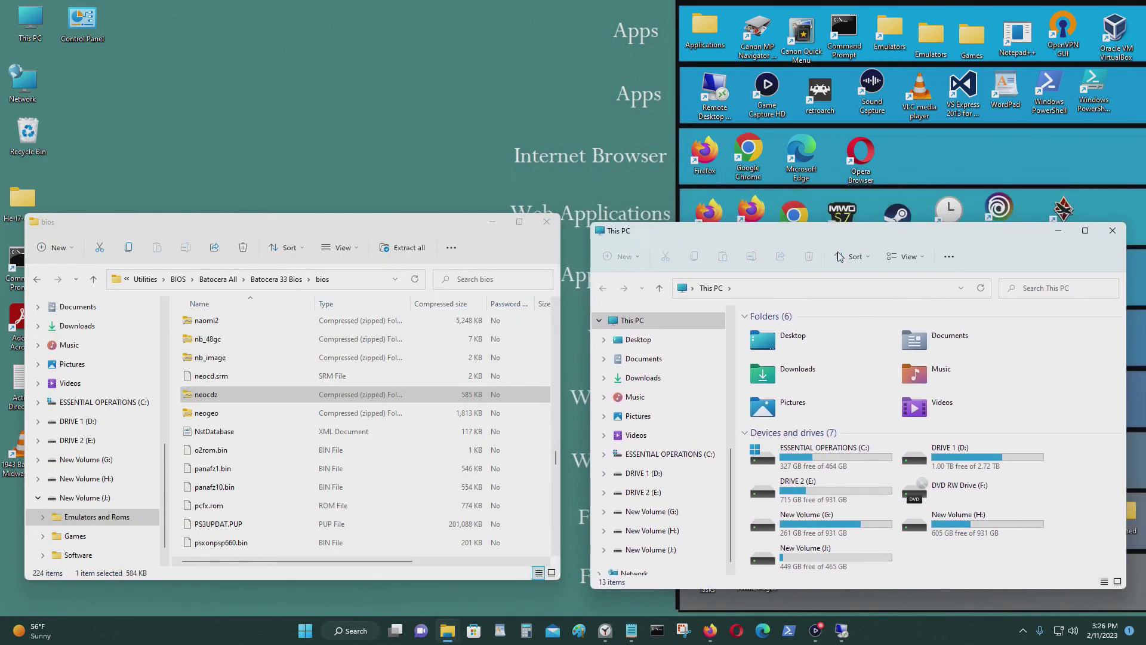
click(815, 289)
text(\\192.168.1.119)
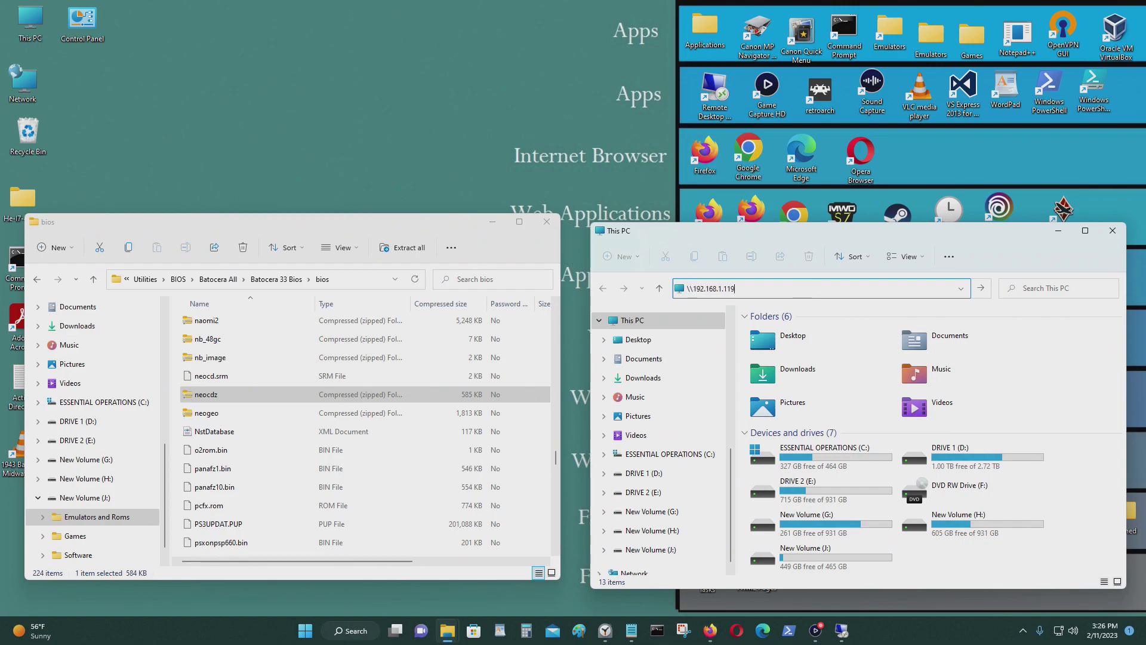
key(Return)
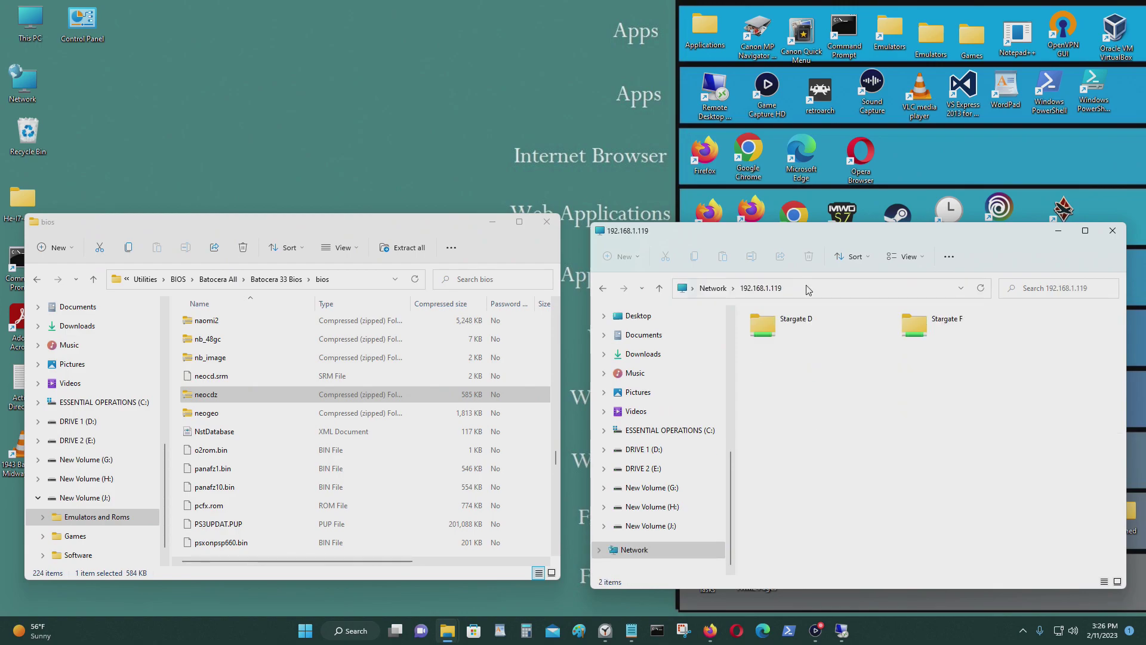
Open the Stargate D share and copy the neocdz zip file into it from the Batocera 33 bios folder.
double_click(794, 319)
click(254, 399)
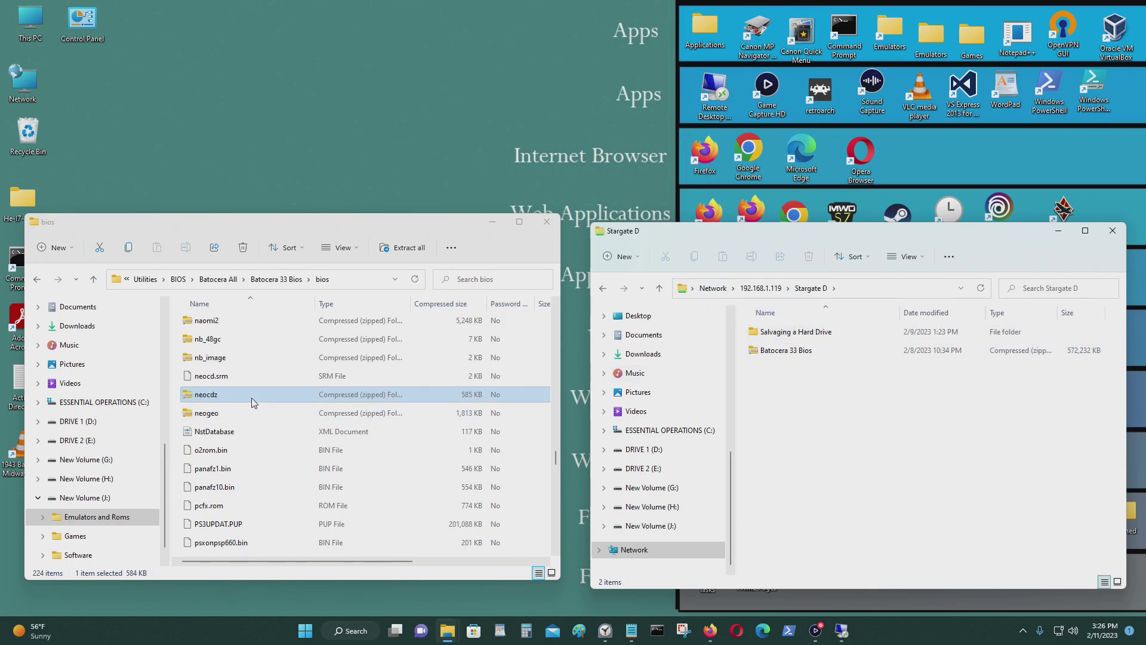
click(824, 425)
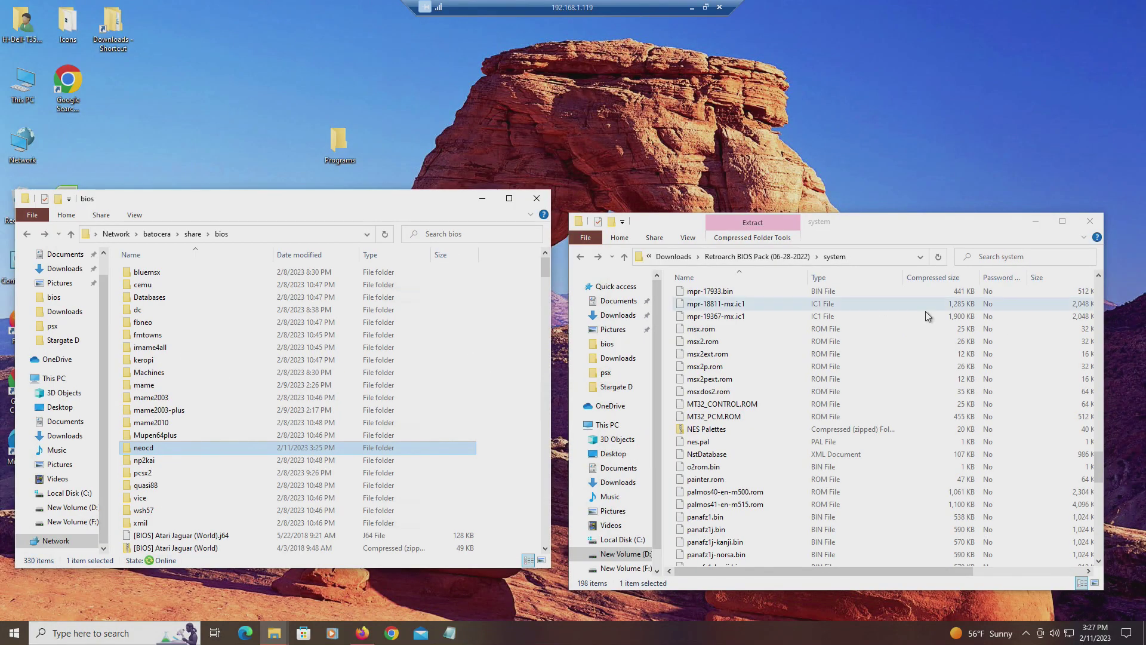
In the remote desktop session, open the Stargate D folder on New Volume (D:) and select the neocdz zip file.
double_click(24, 83)
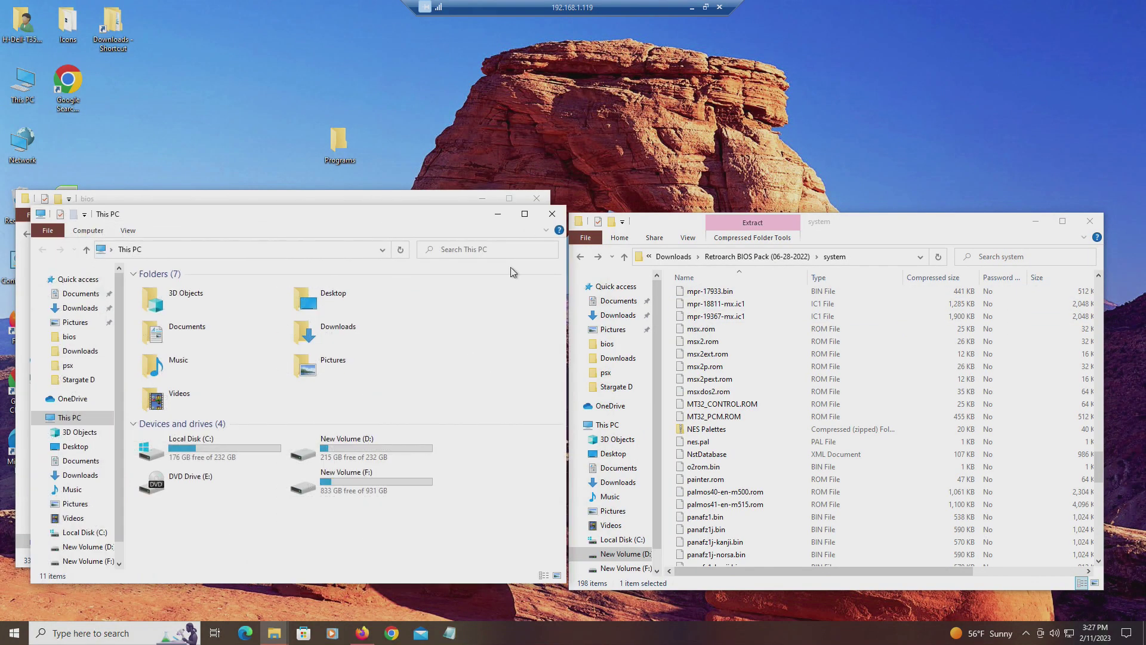
double_click(346, 448)
click(220, 355)
double_click(220, 356)
click(210, 314)
drag(178, 311, 673, 391)
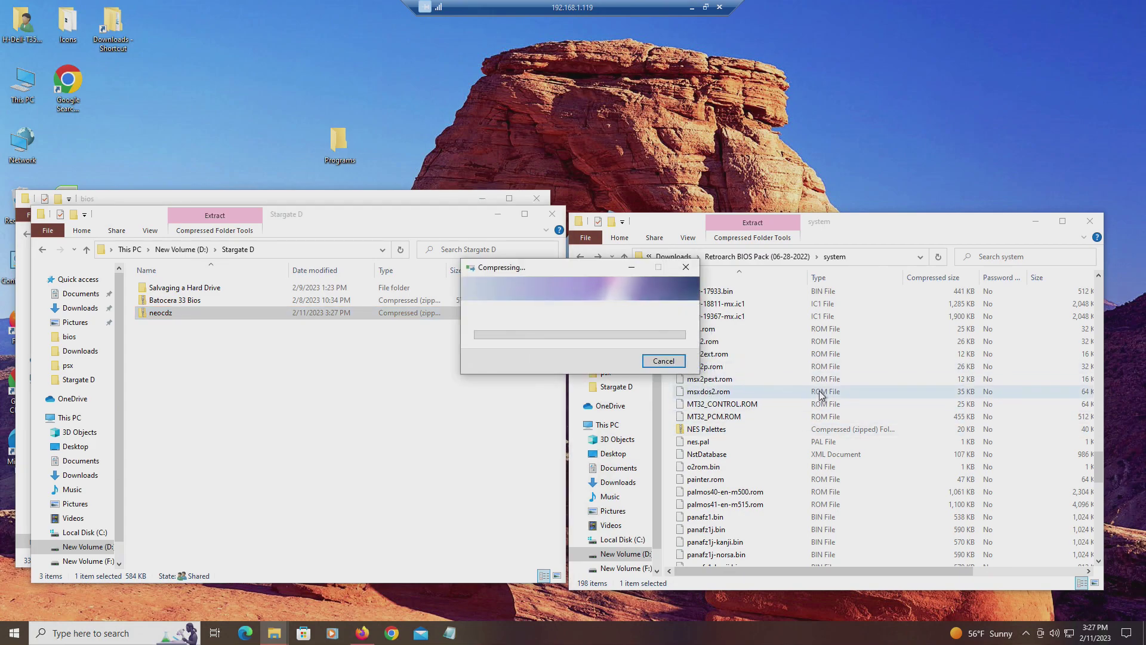
click(672, 362)
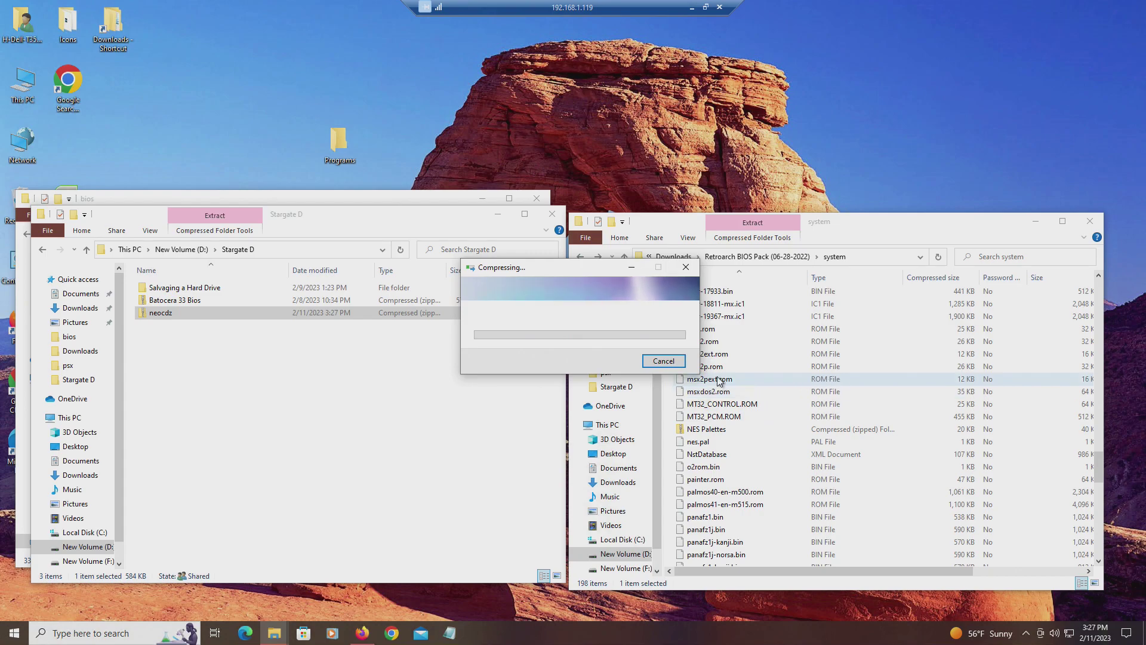
drag(235, 314, 514, 382)
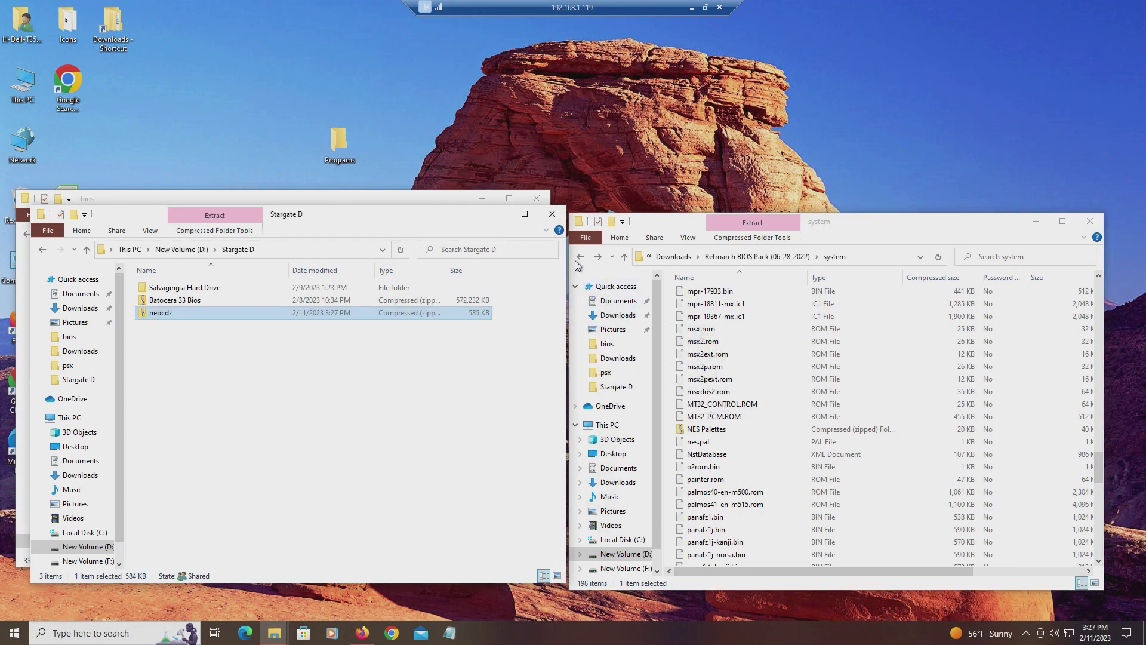
click(579, 256)
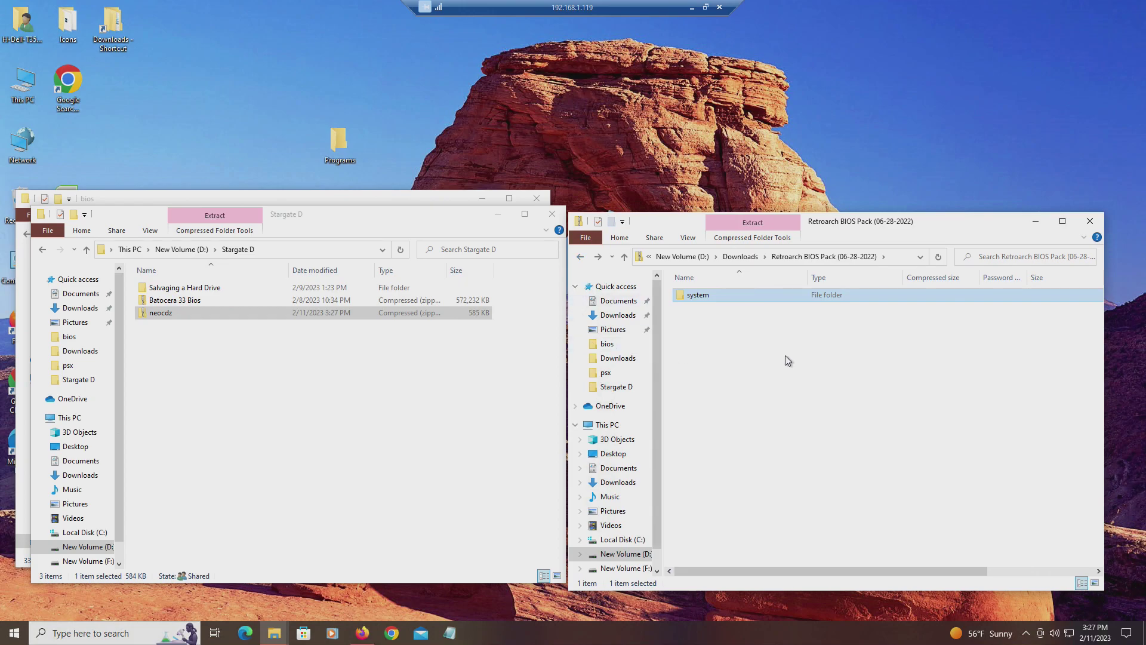
Copy neocdz from Stargate D into the bios folder of the batocera share, replacing the existing neocdz.zip.
drag(322, 215, 785, 178)
drag(630, 275, 112, 375)
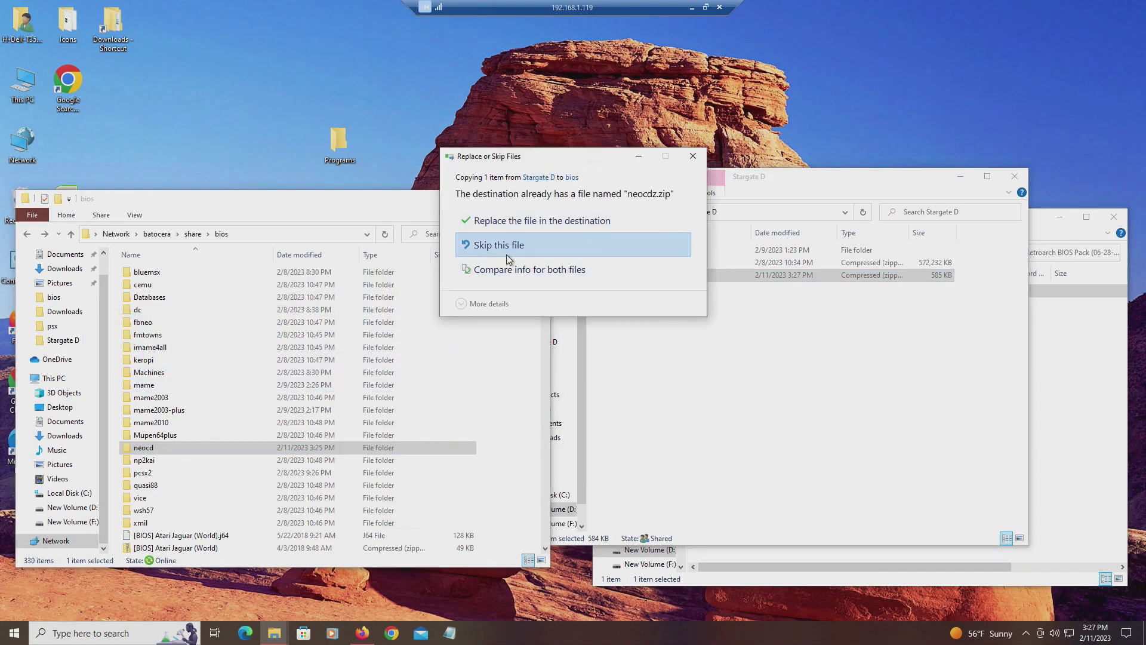
click(503, 220)
Close the bios, Stargate D and Retroarch BIOS Pack folder windows.
click(692, 408)
drag(290, 199, 278, 221)
click(530, 238)
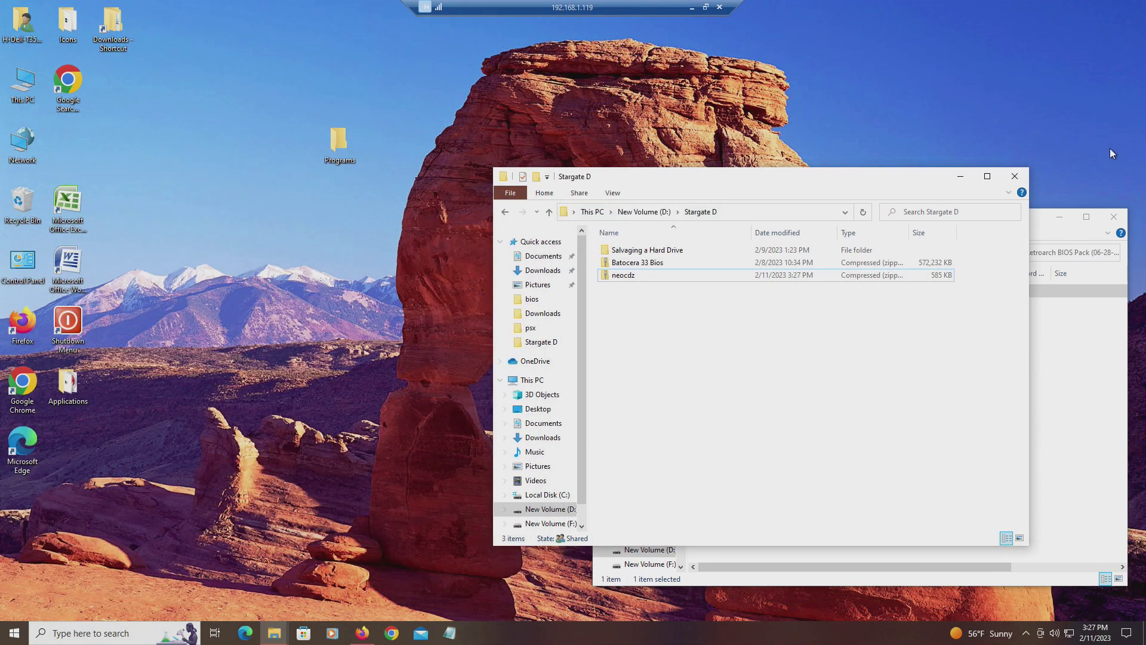
click(1021, 176)
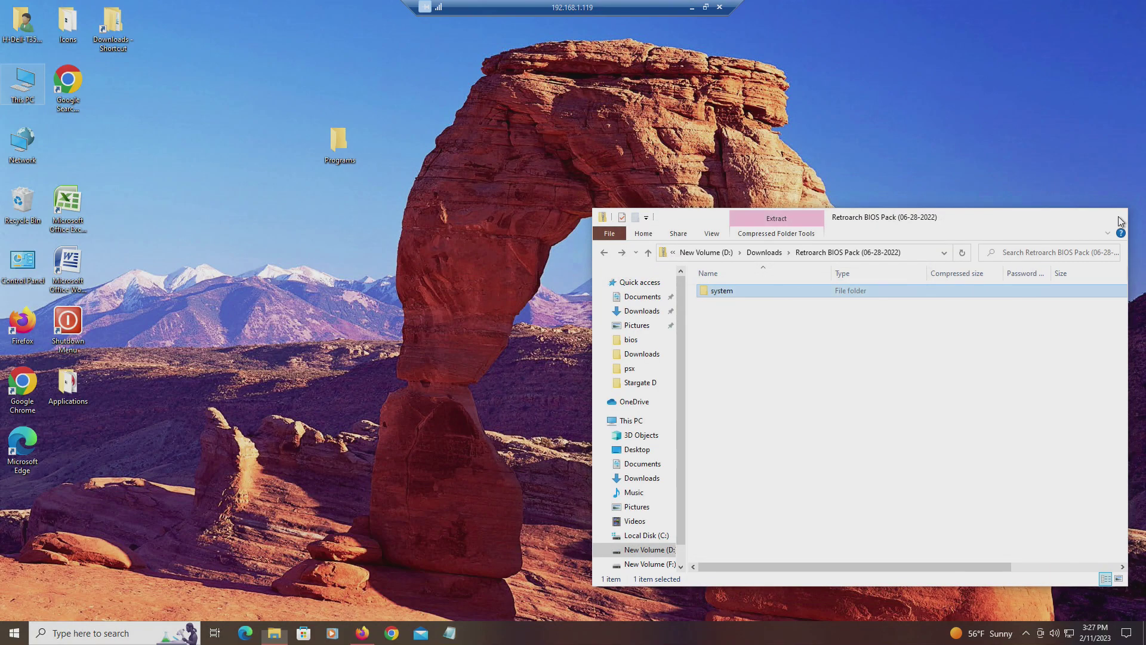
click(1114, 216)
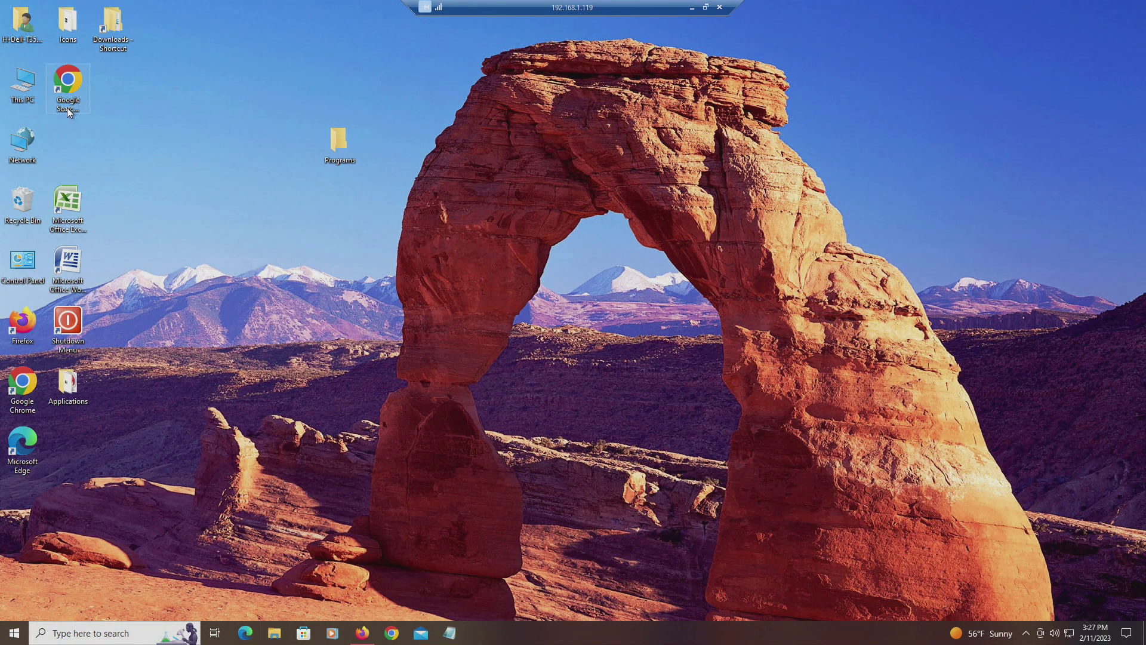
Switch to Firefox, review the ROM folder, accepted ROM formats and BIOS sections on the Batocera Neo Geo CD wiki page, and minimize the browser.
click(363, 633)
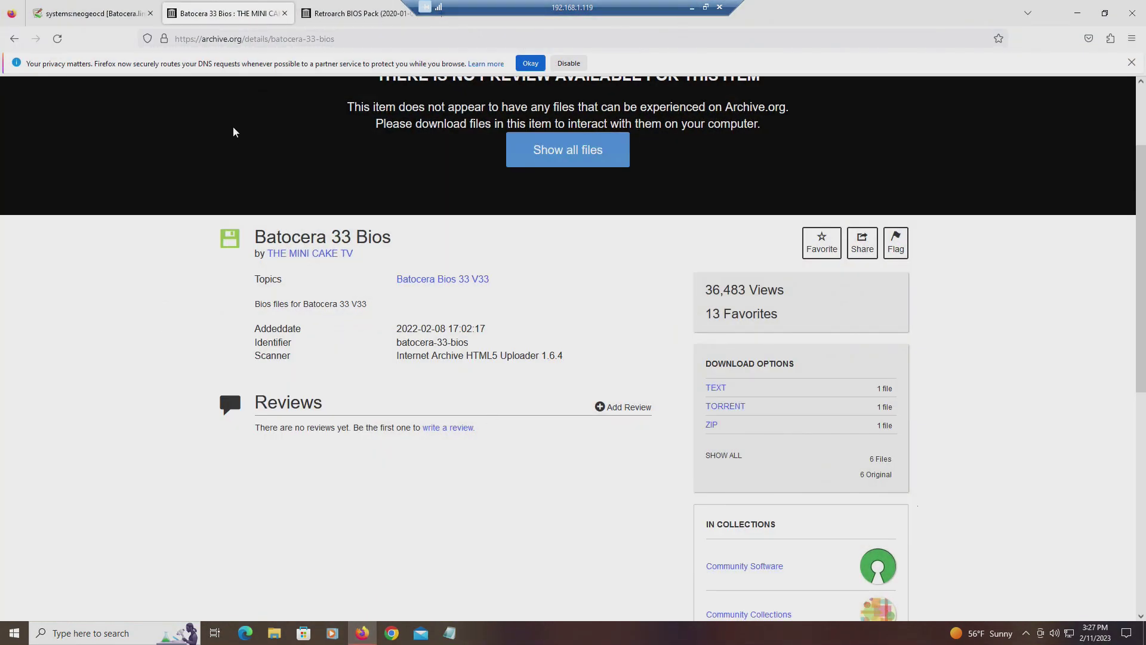
click(93, 13)
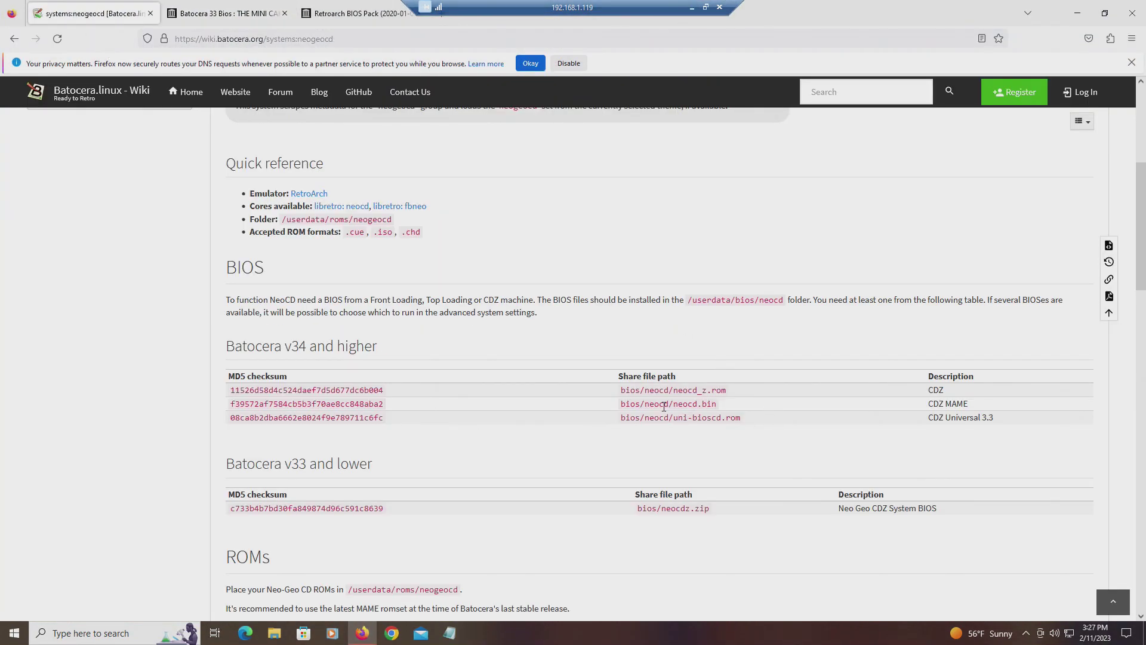
scroll(805, 452, up, 3)
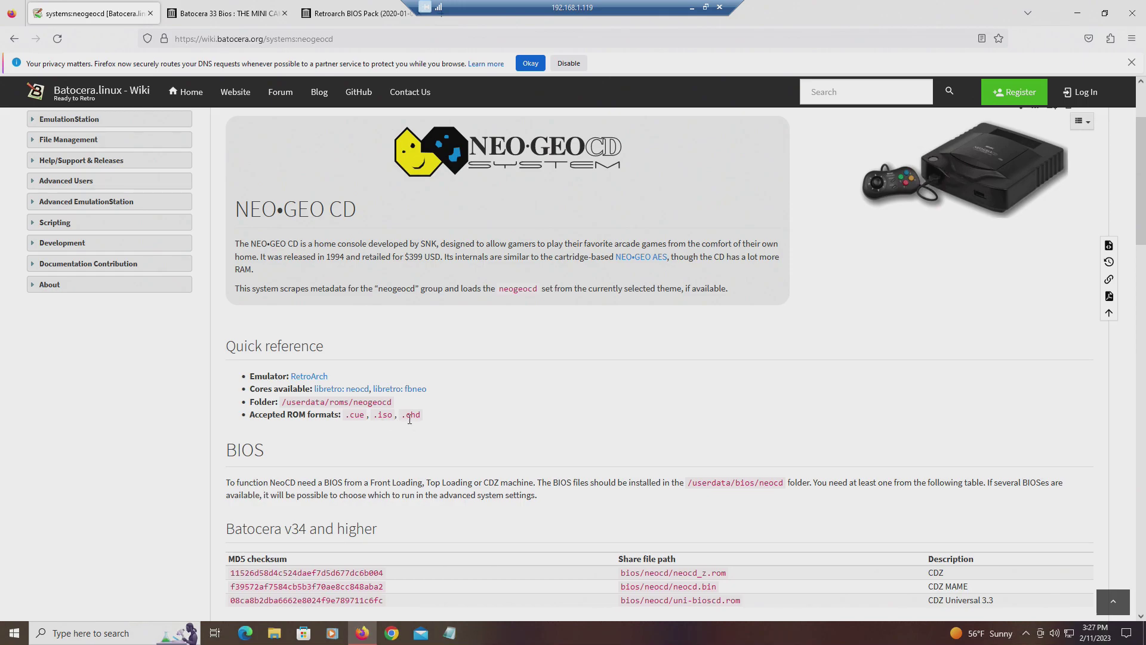
scroll(746, 455, down, 2)
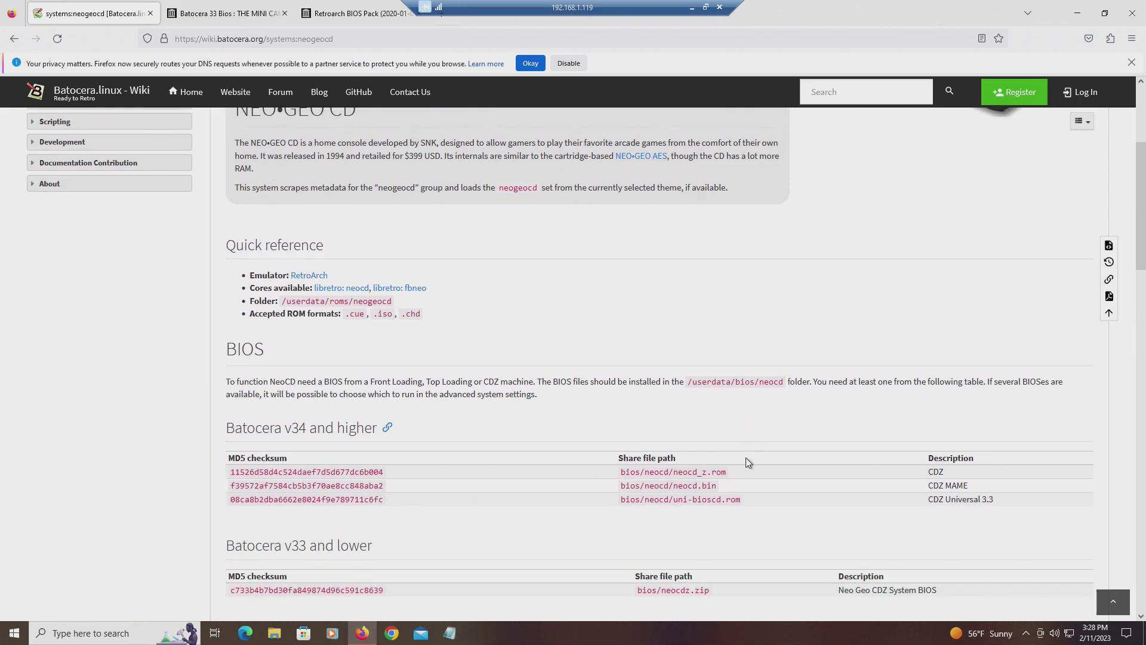
scroll(721, 470, down, 3)
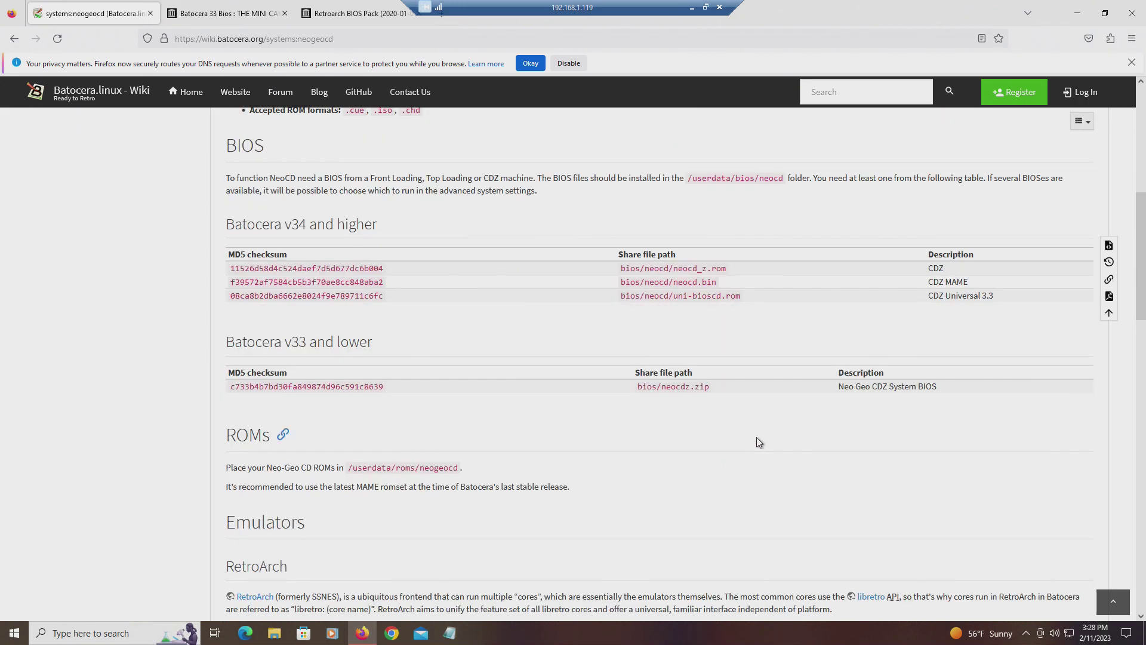
scroll(754, 452, up, 3)
click(1073, 10)
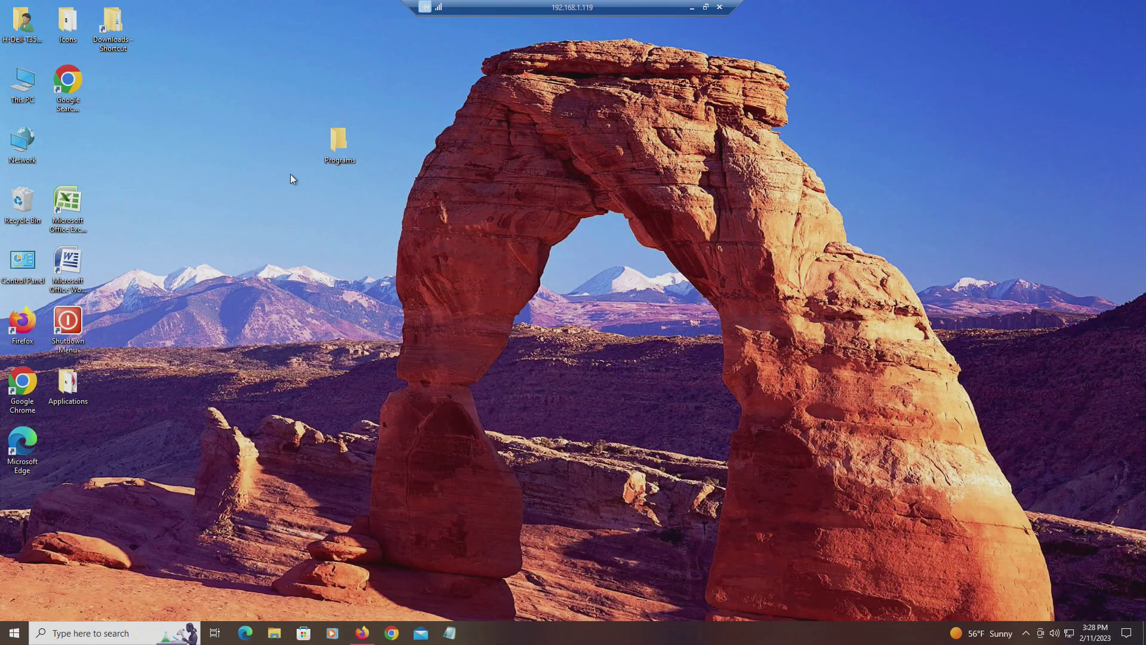
Open the share folder on the \\batocera network computer in a new File Explorer window.
double_click(17, 100)
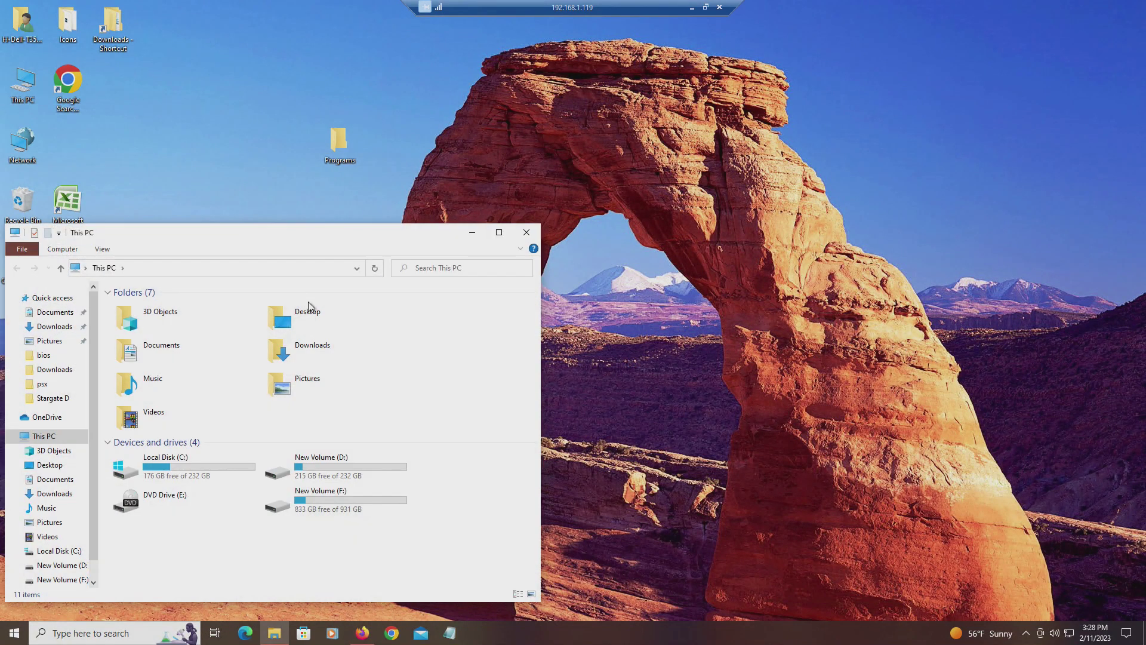
click(300, 269)
text(\\)
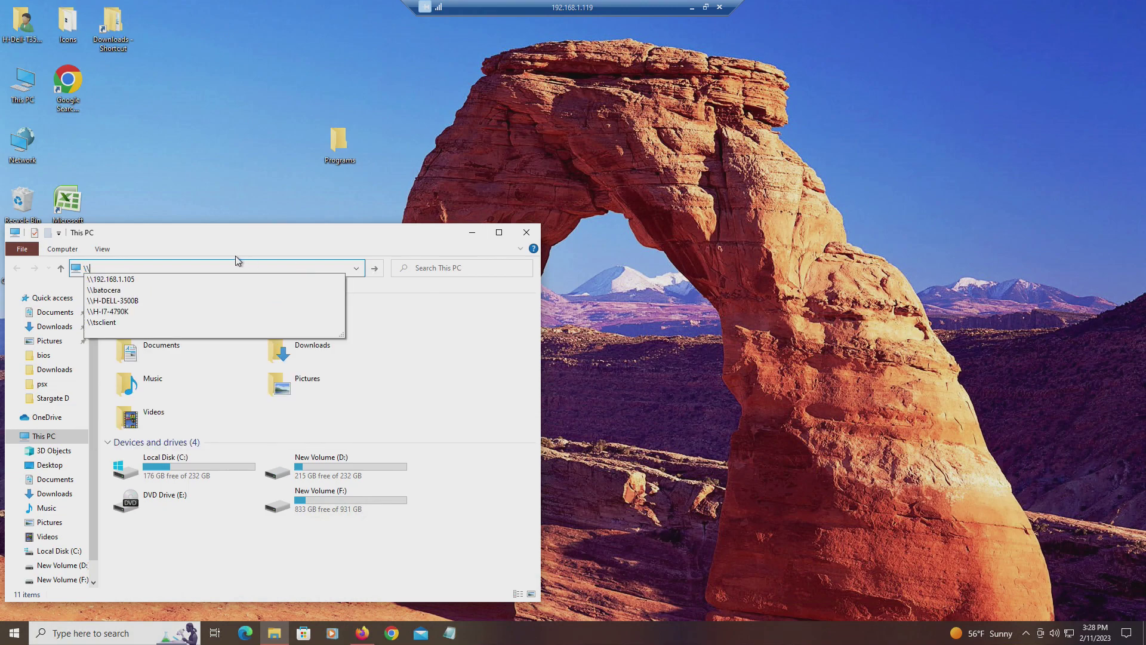
click(197, 290)
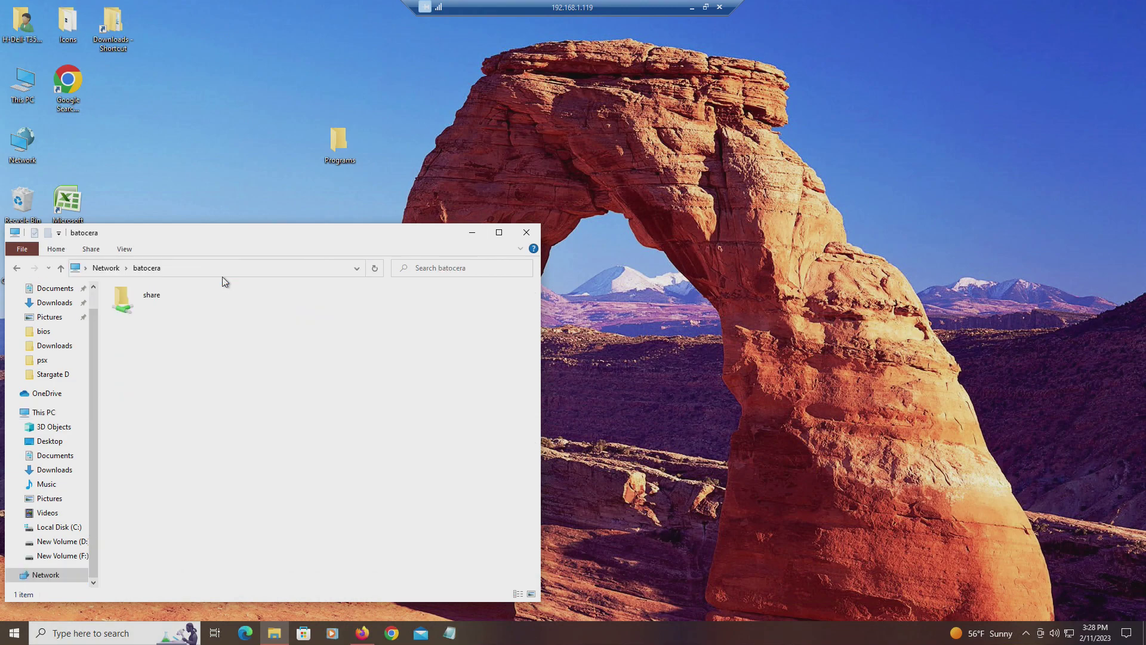
double_click(150, 295)
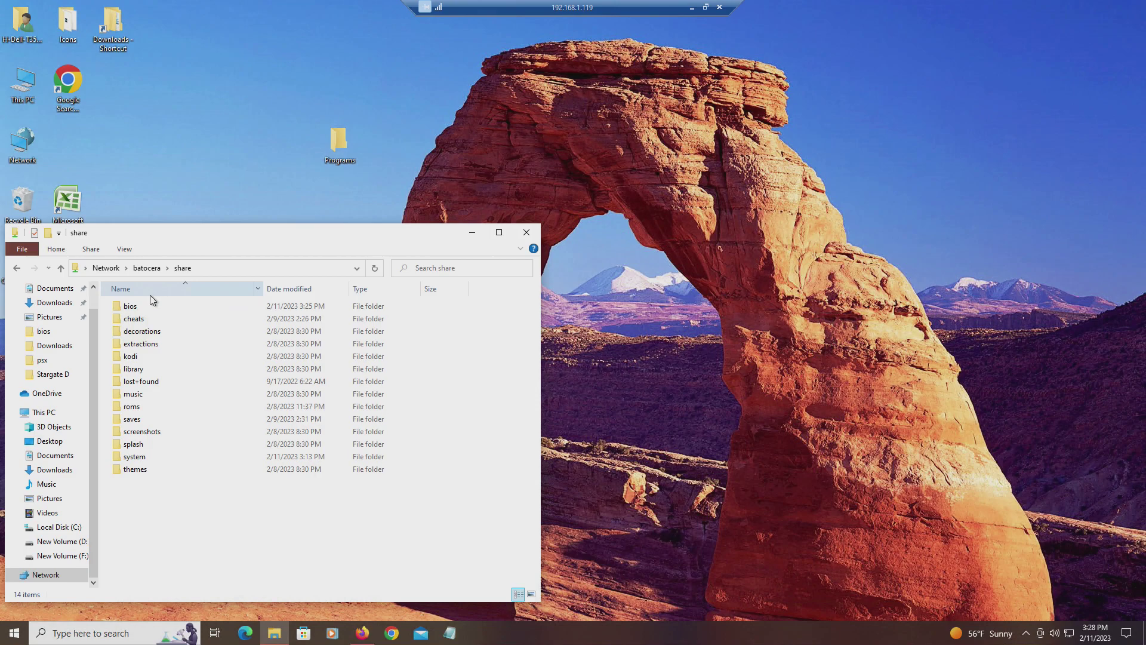
Open the neogeocd folder inside the share's roms folder with the File Explorer window maximized.
click(160, 407)
double_click(160, 407)
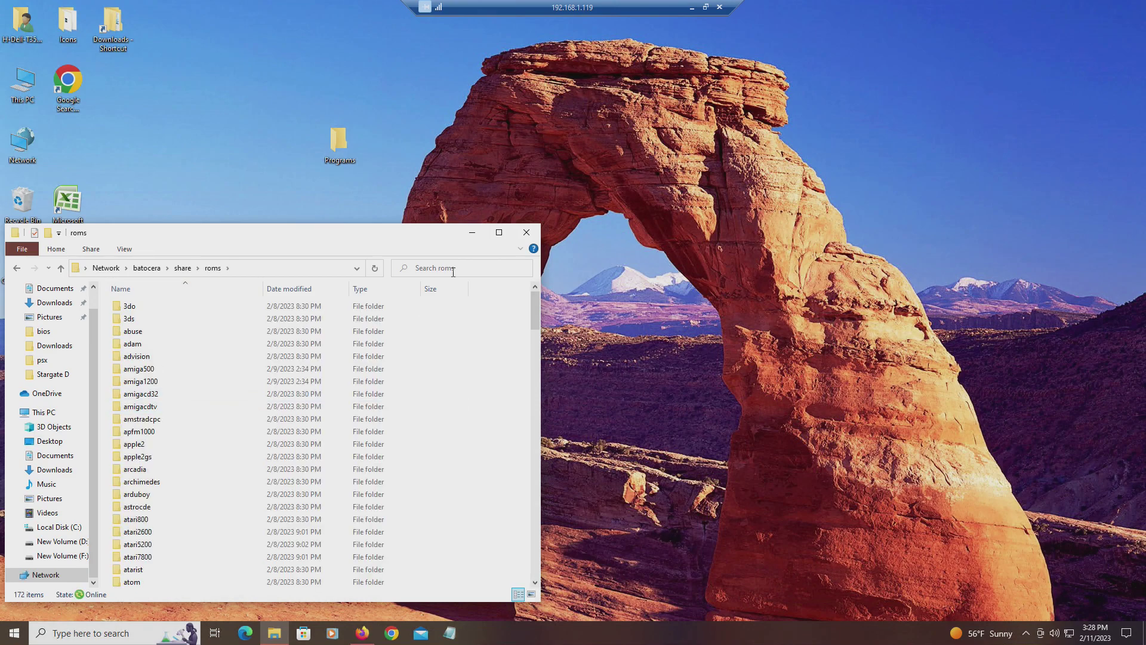
click(499, 233)
scroll(333, 244, down, 20)
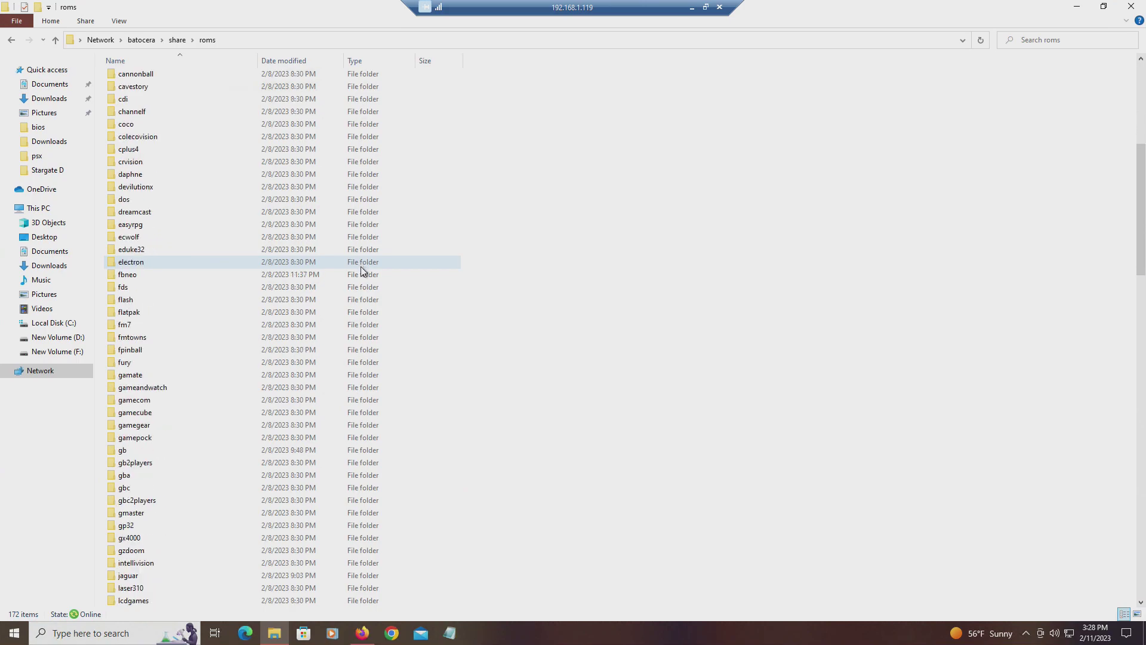
double_click(206, 462)
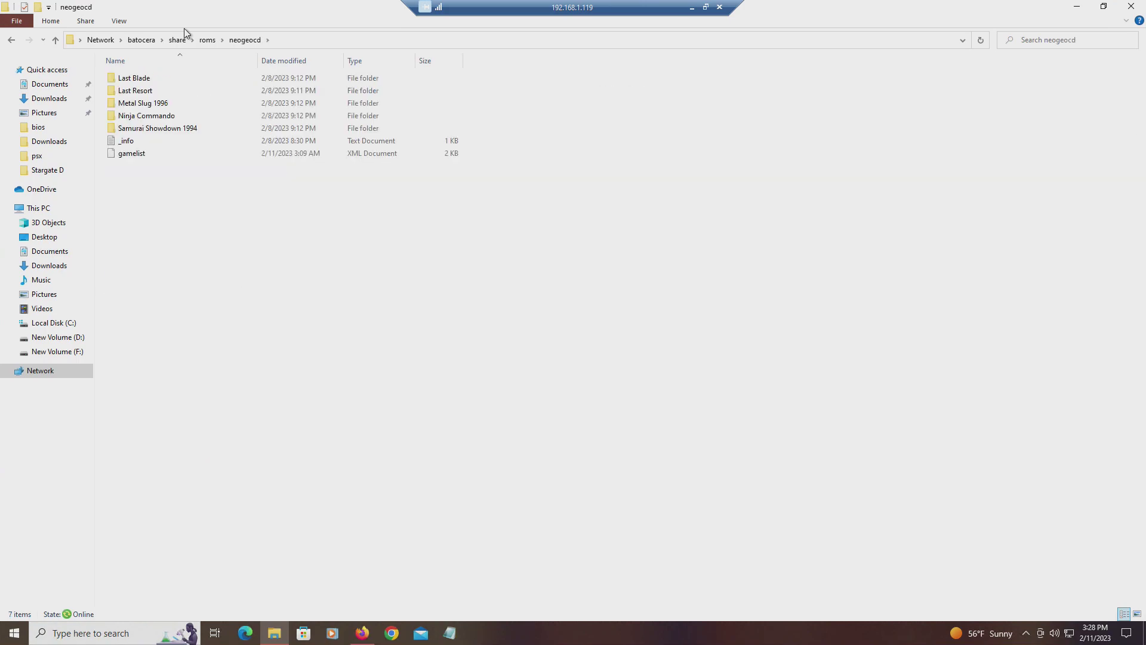
Examine the game files inside the Last Blade and Samurai Showdown 1994 folders, returning to the neogeocd folder.
double_click(163, 78)
key(alt+Left)
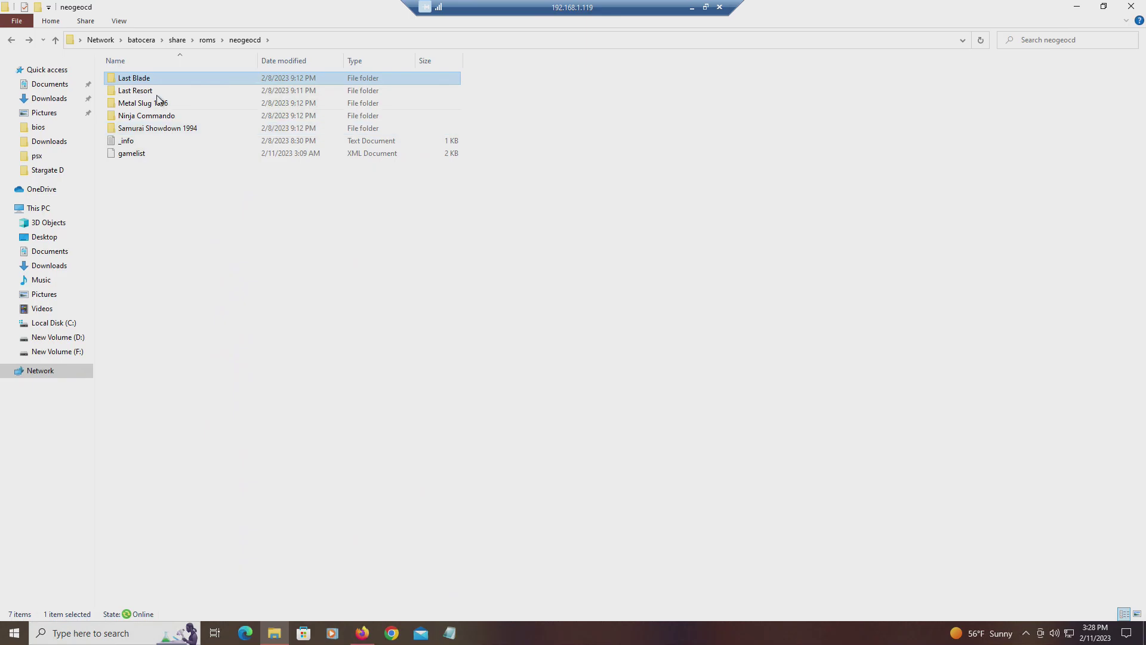
double_click(143, 129)
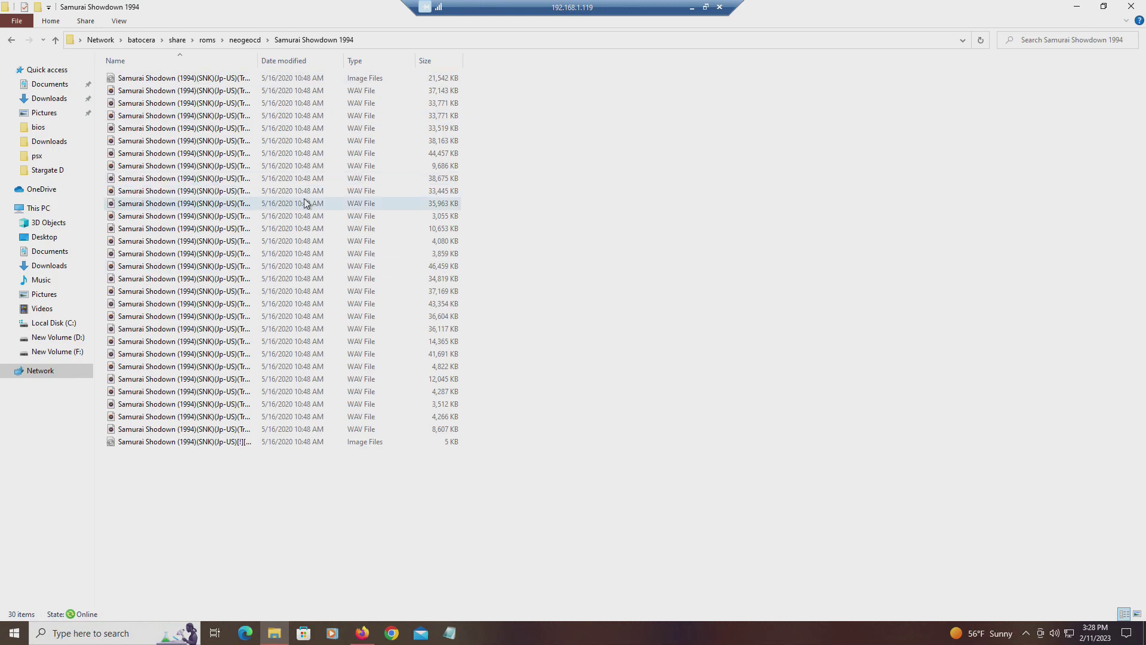
click(12, 40)
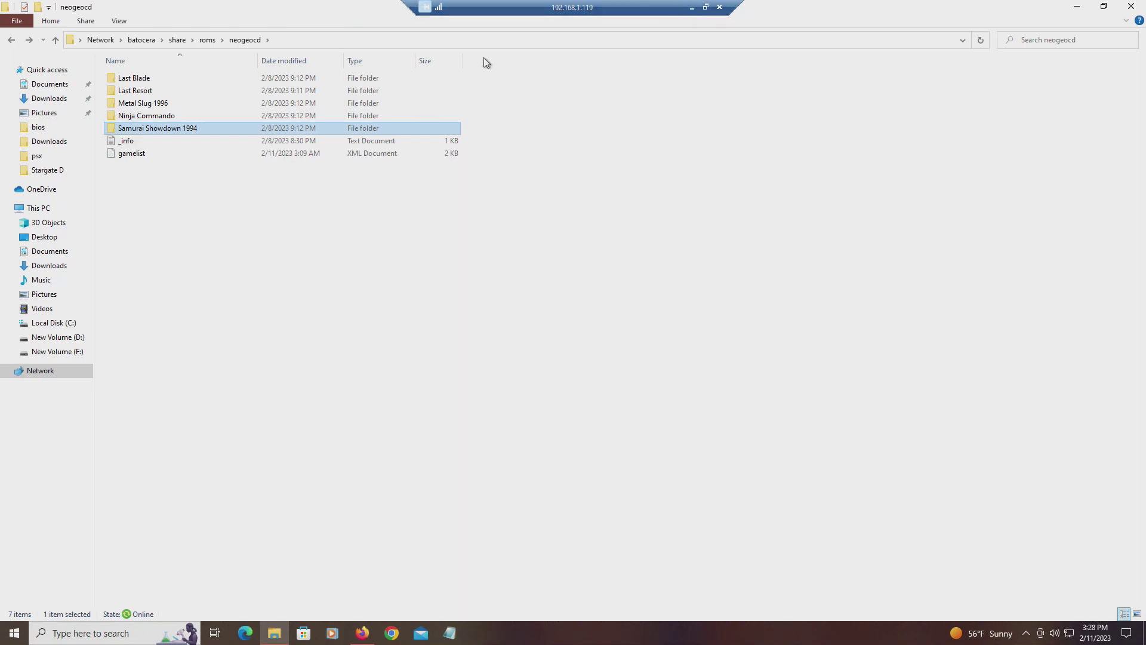
Minimize the remote desktop session and open D:\Emulator\Neogeo CD in a new File Explorer window.
click(694, 7)
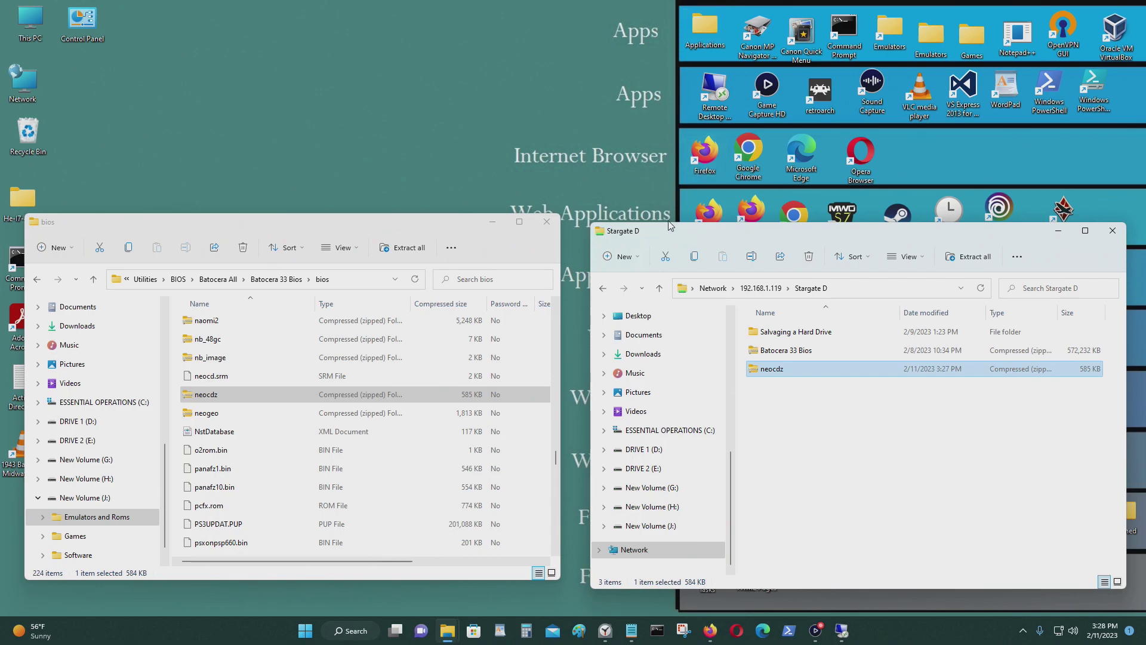
double_click(23, 35)
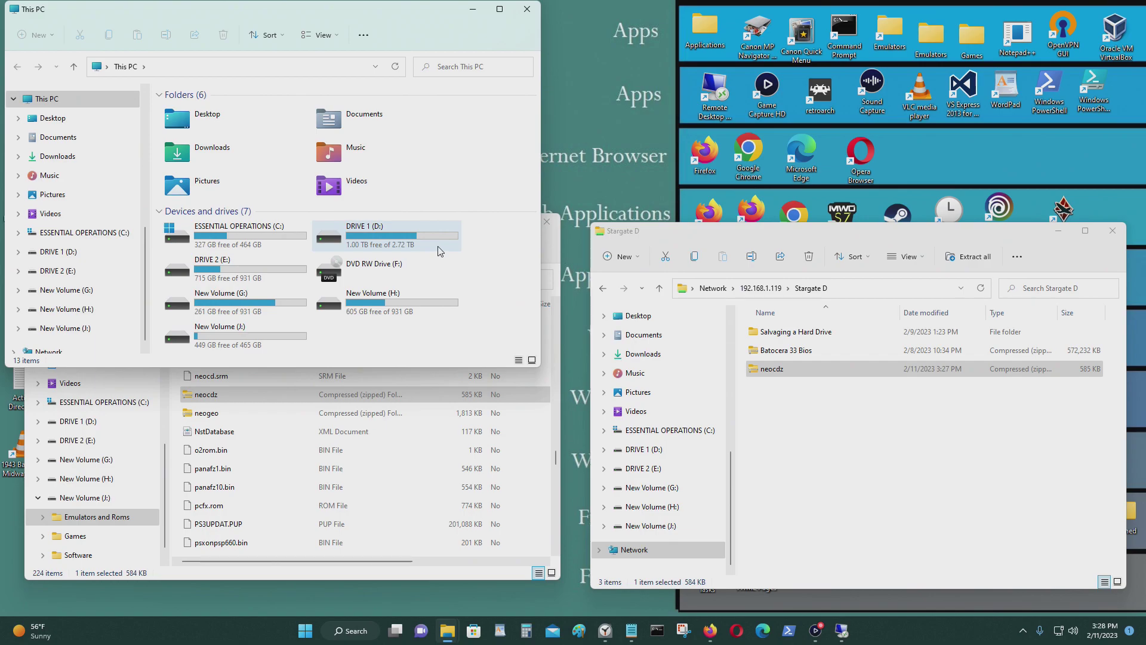
double_click(406, 231)
scroll(303, 236, down, 4)
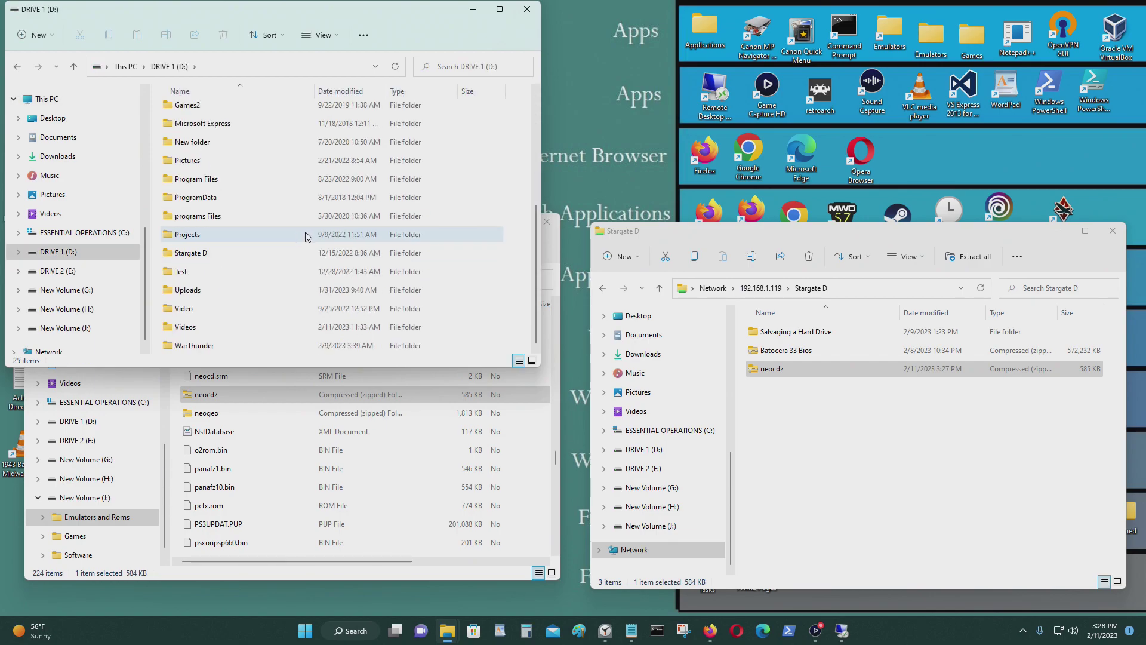
scroll(309, 237, up, 4)
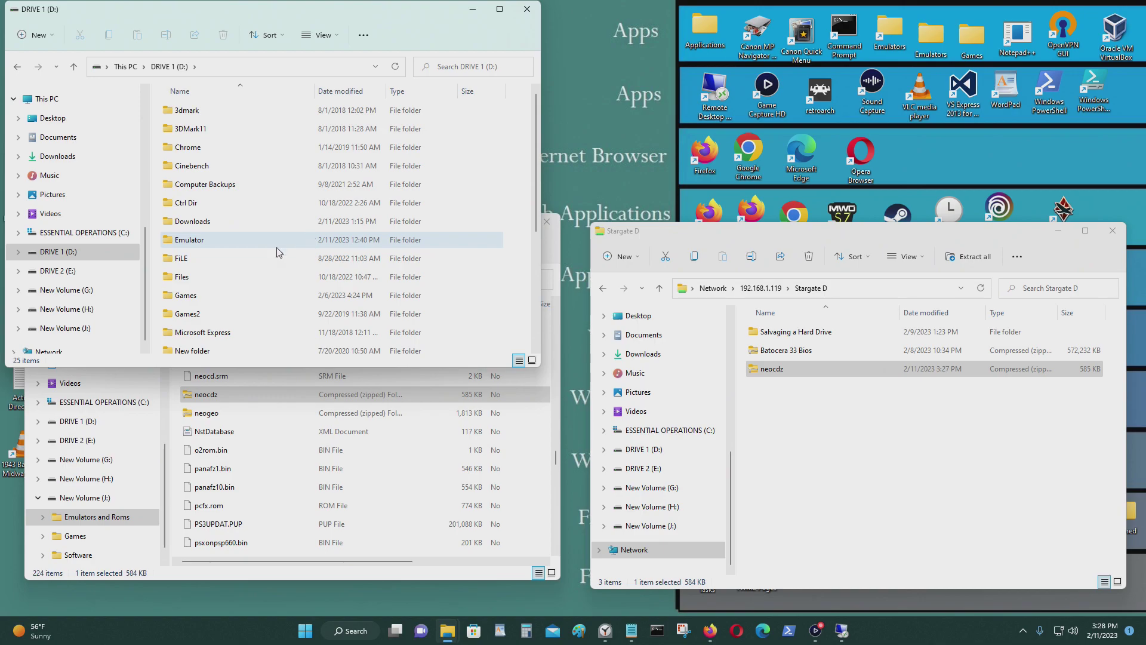
double_click(244, 243)
scroll(243, 247, down, 5)
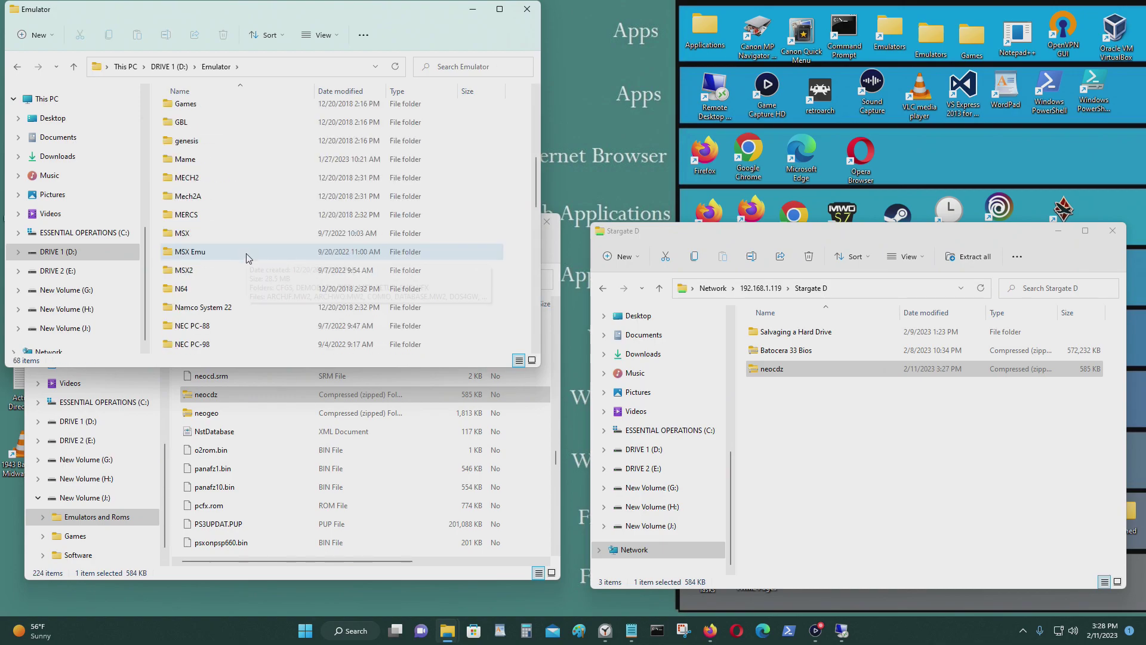
scroll(248, 256, down, 5)
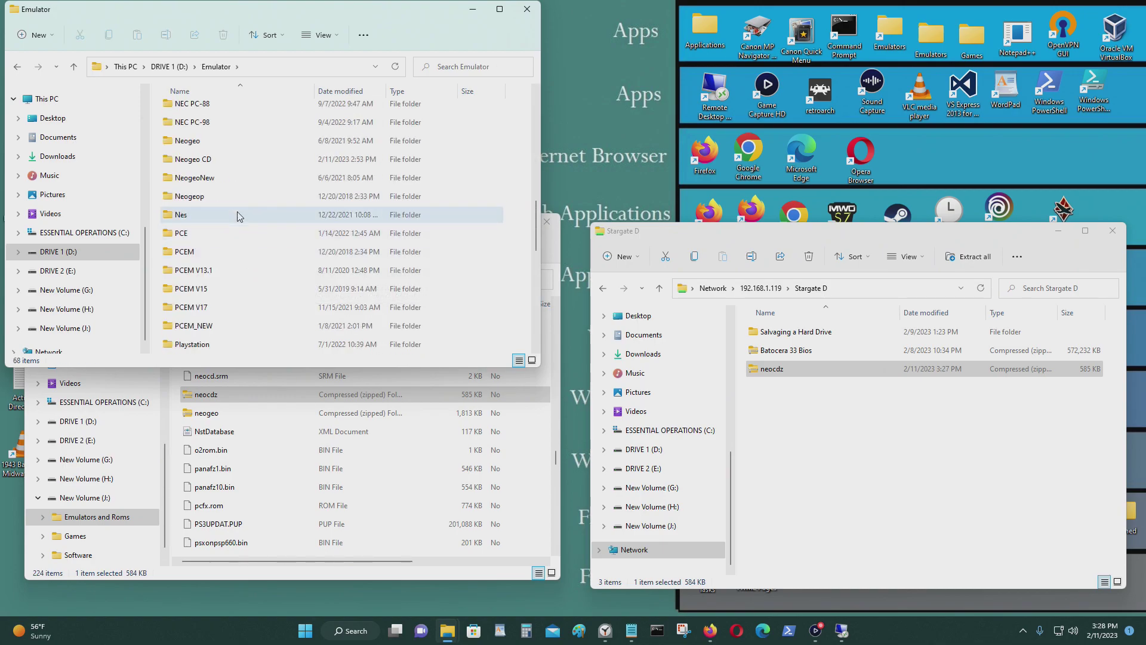
double_click(230, 159)
Move the Neogeo CD window aside, look into the Aero Fighter 3 folder, then open the Aero Fighter 2 folder maximized.
click(245, 128)
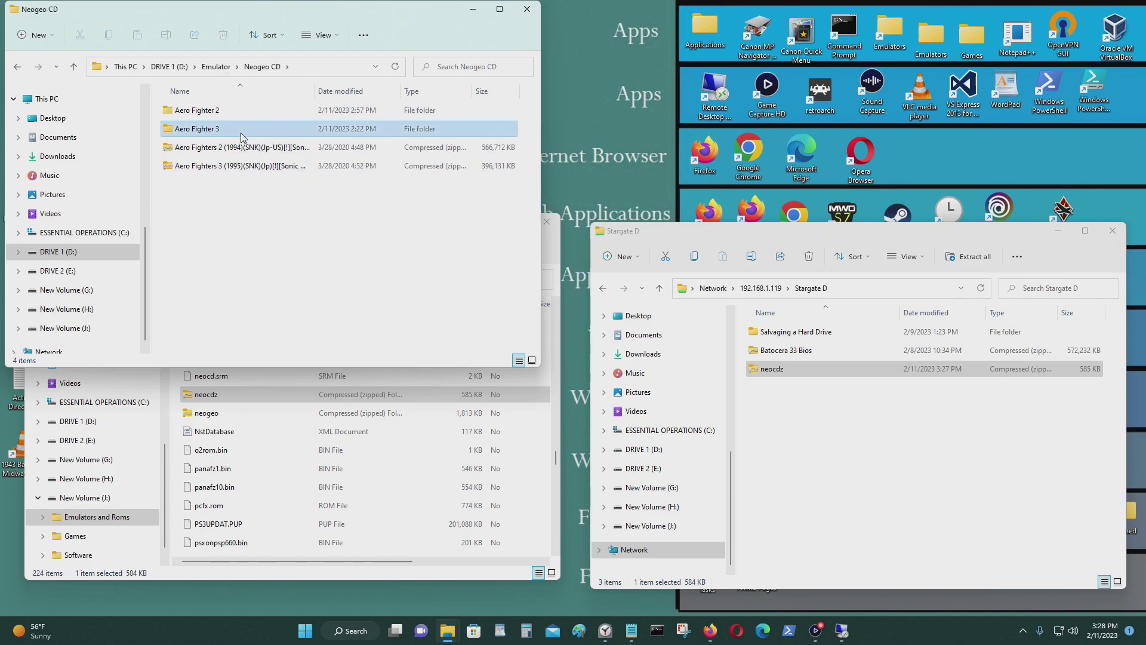
click(264, 172)
drag(250, 7, 792, 65)
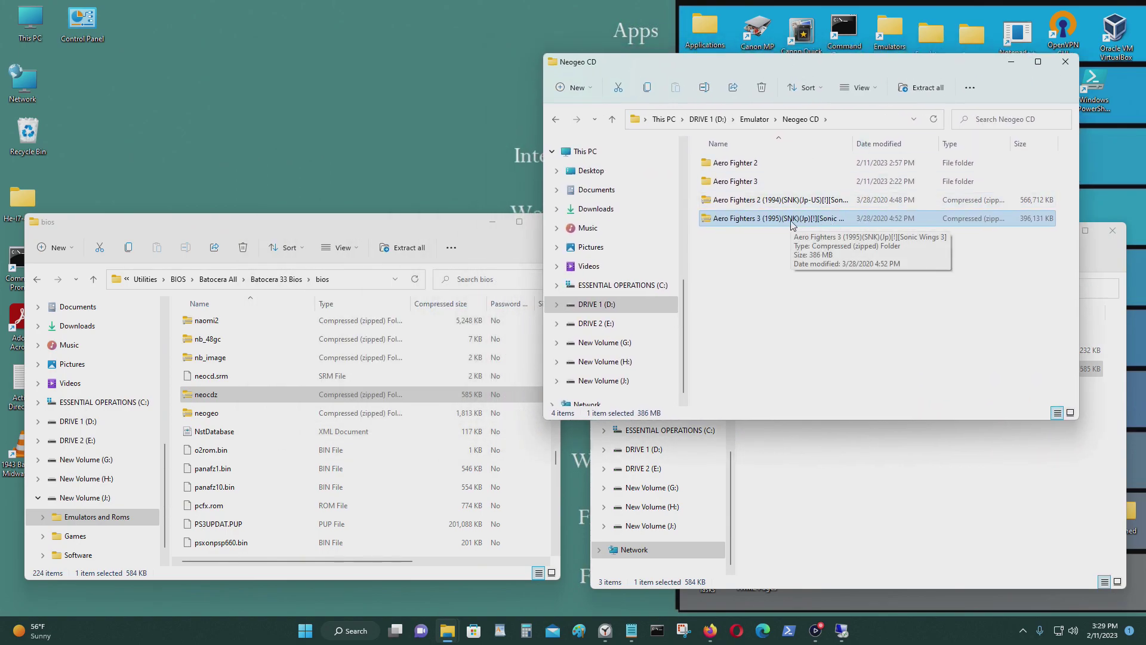
double_click(782, 182)
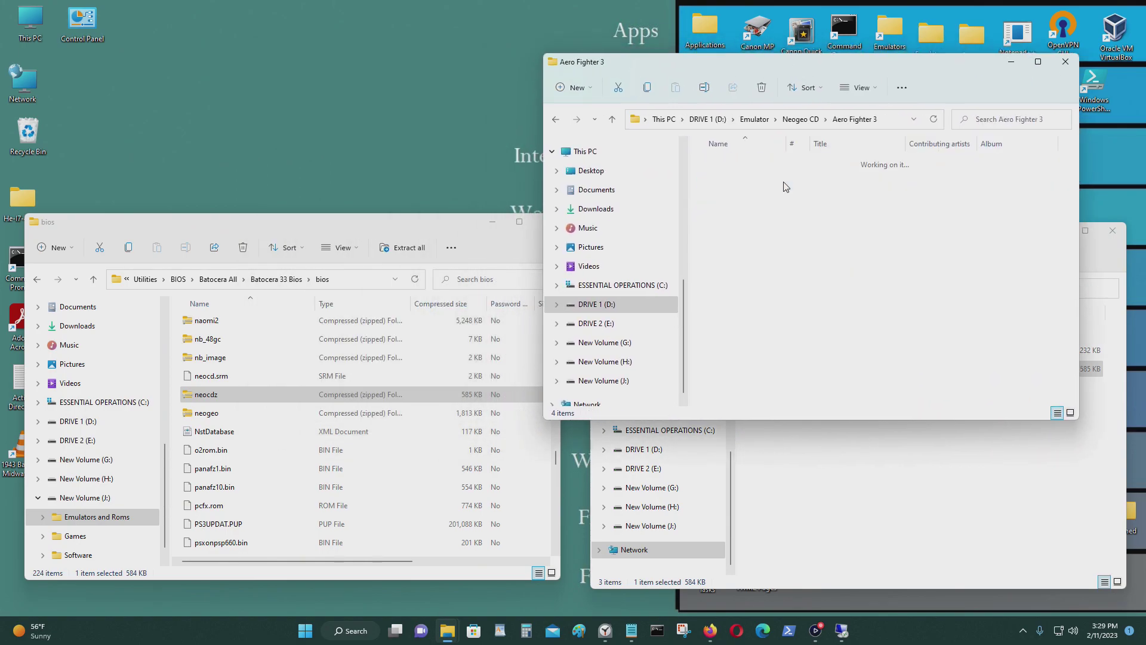
click(555, 119)
double_click(733, 163)
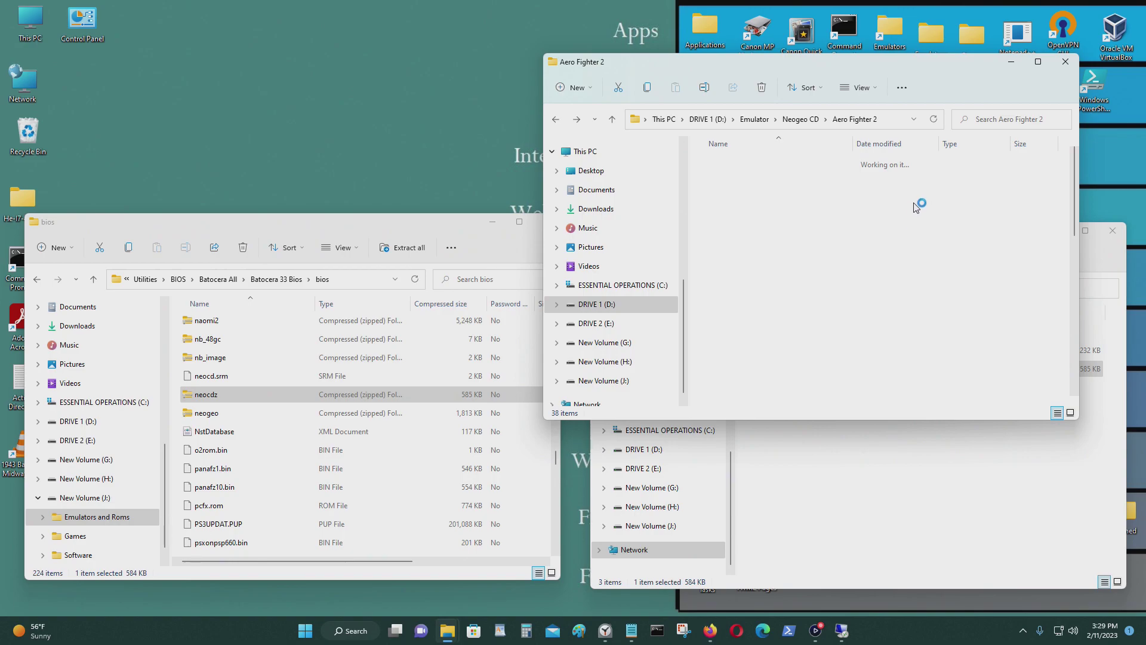
click(1038, 62)
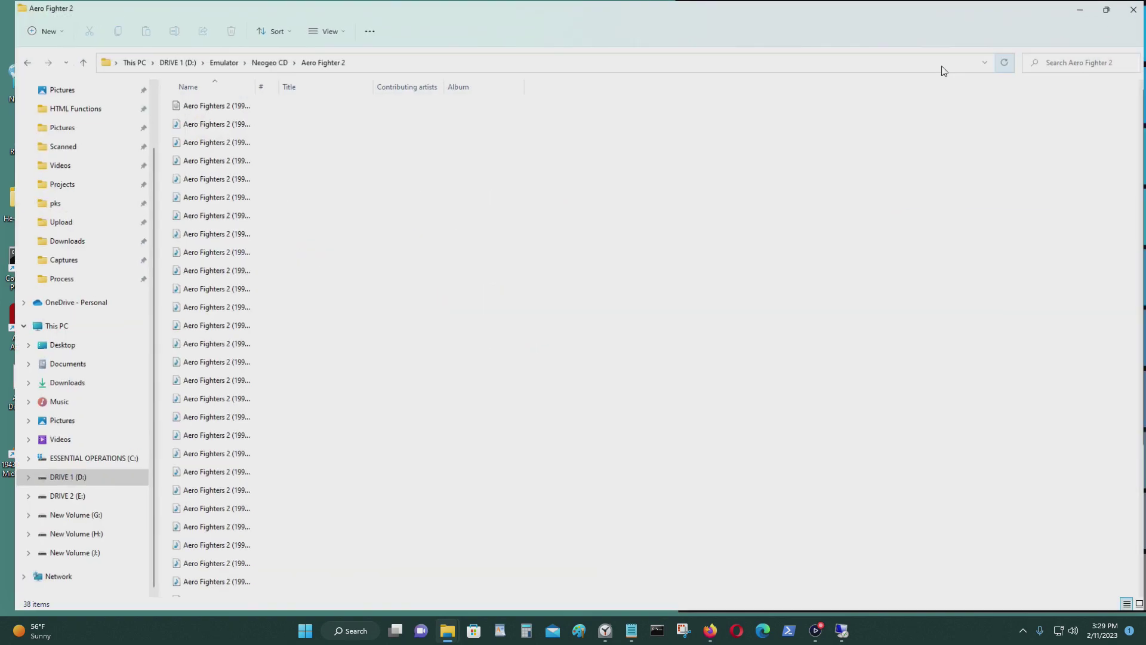
scroll(278, 552, down, 3)
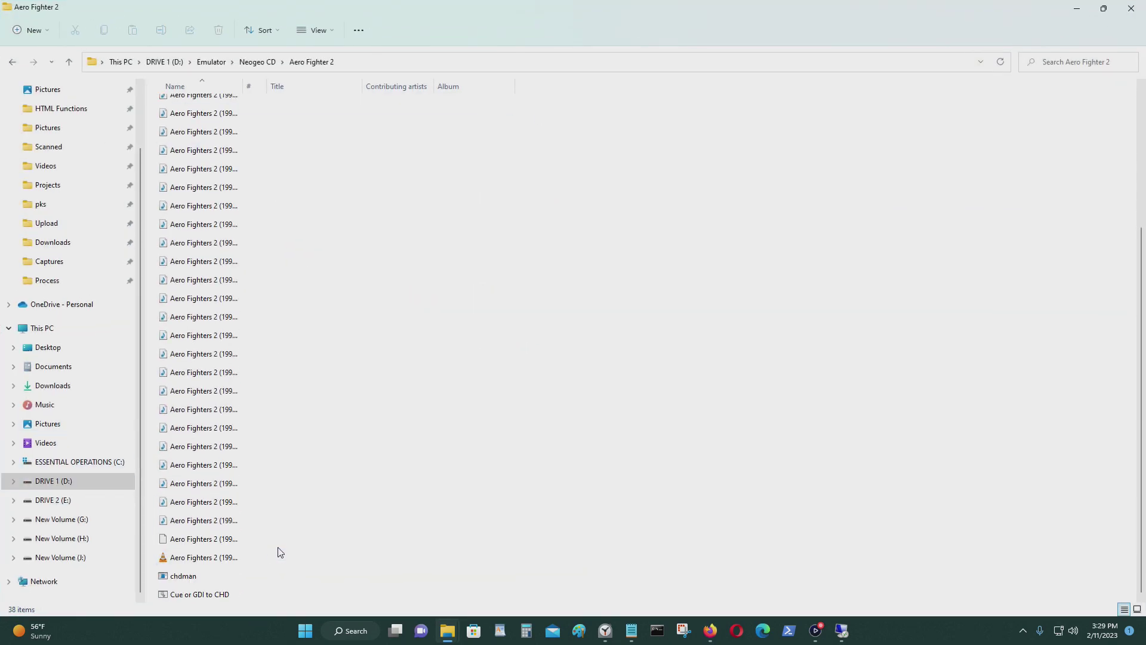
View the properties of the Aero Fighters 2 .chd file to examine its type and size, then close them.
click(224, 539)
click(233, 557)
click(234, 539)
right_click(234, 538)
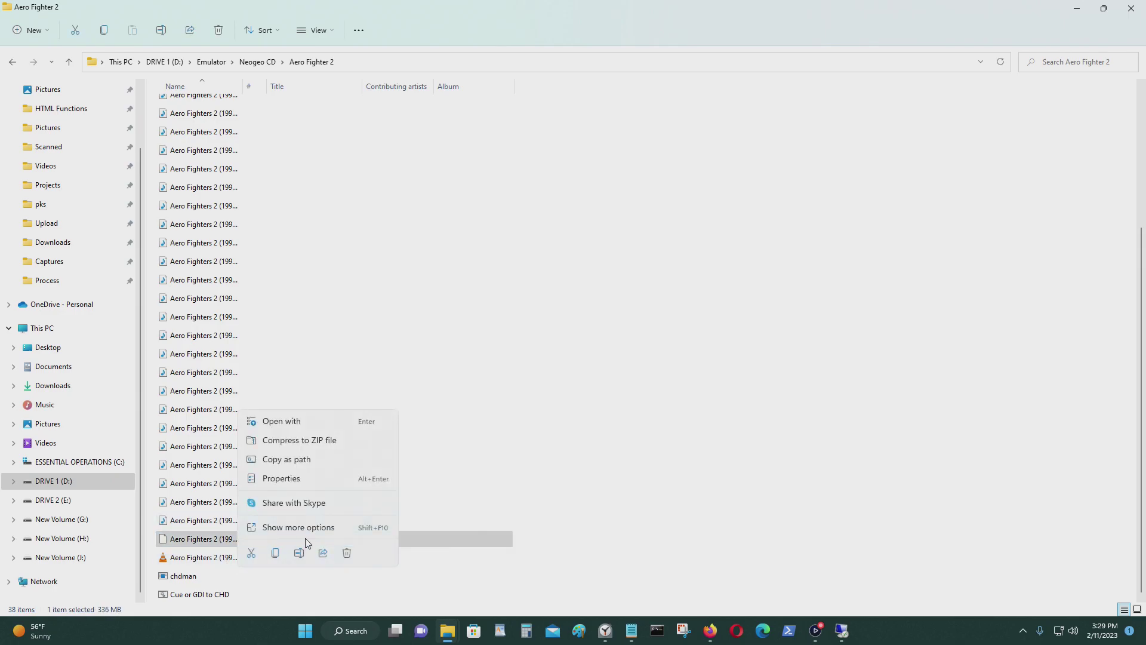
click(328, 479)
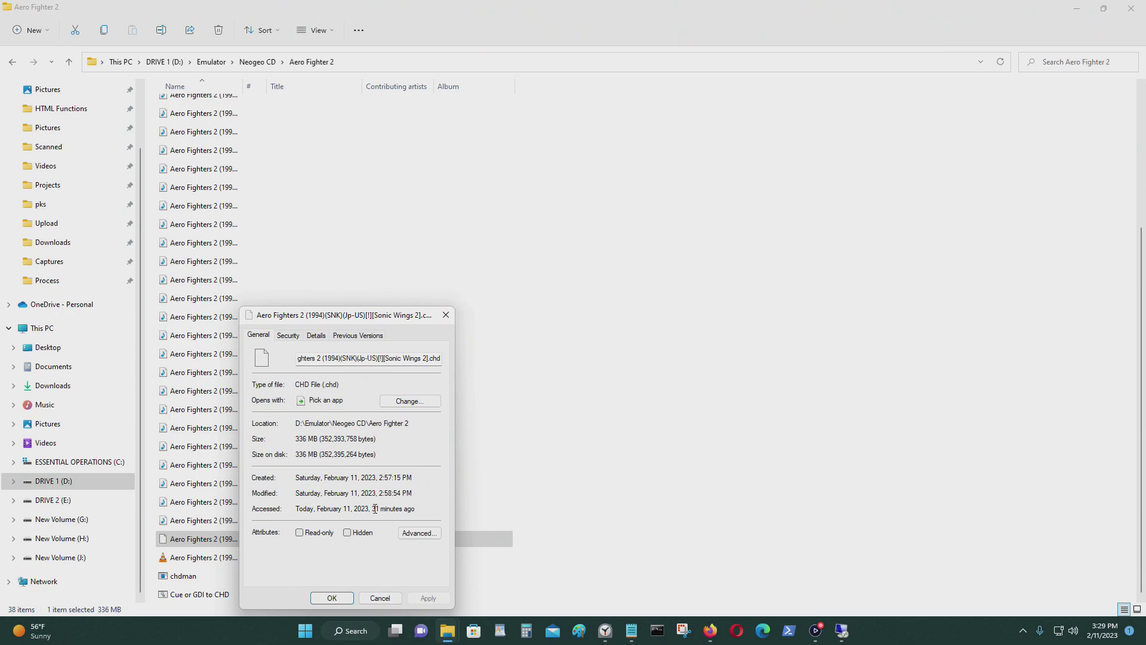
click(384, 597)
Delete the existing Aero Fighters 2 .chd file from the Aero Fighter 2 folder.
right_click(208, 539)
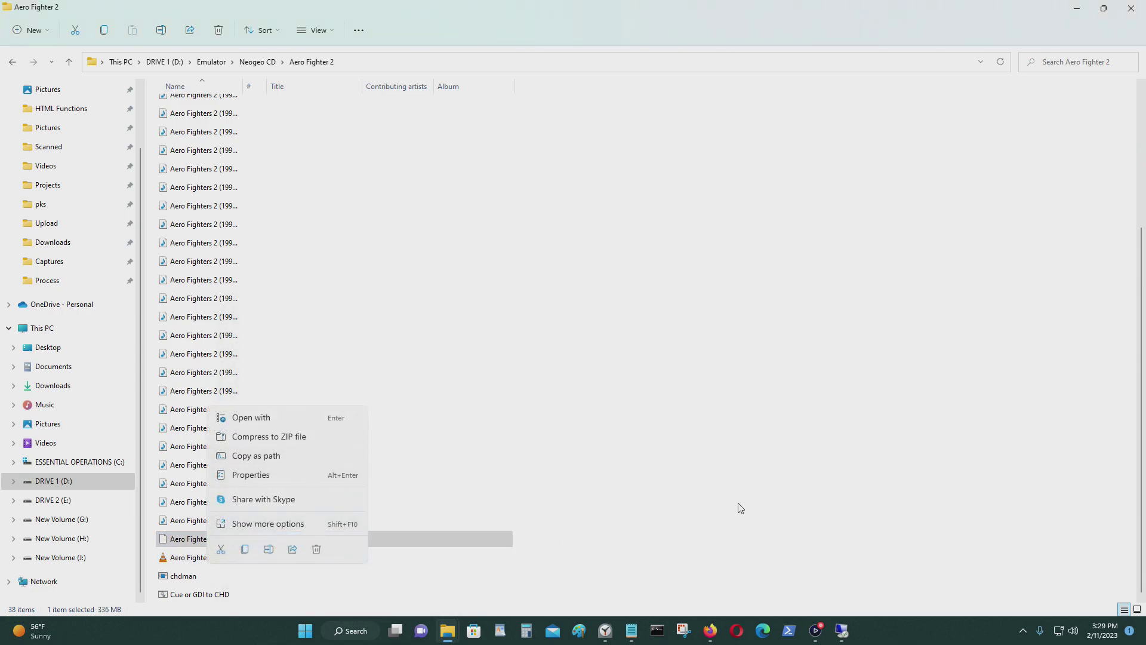
click(194, 539)
key(Delete)
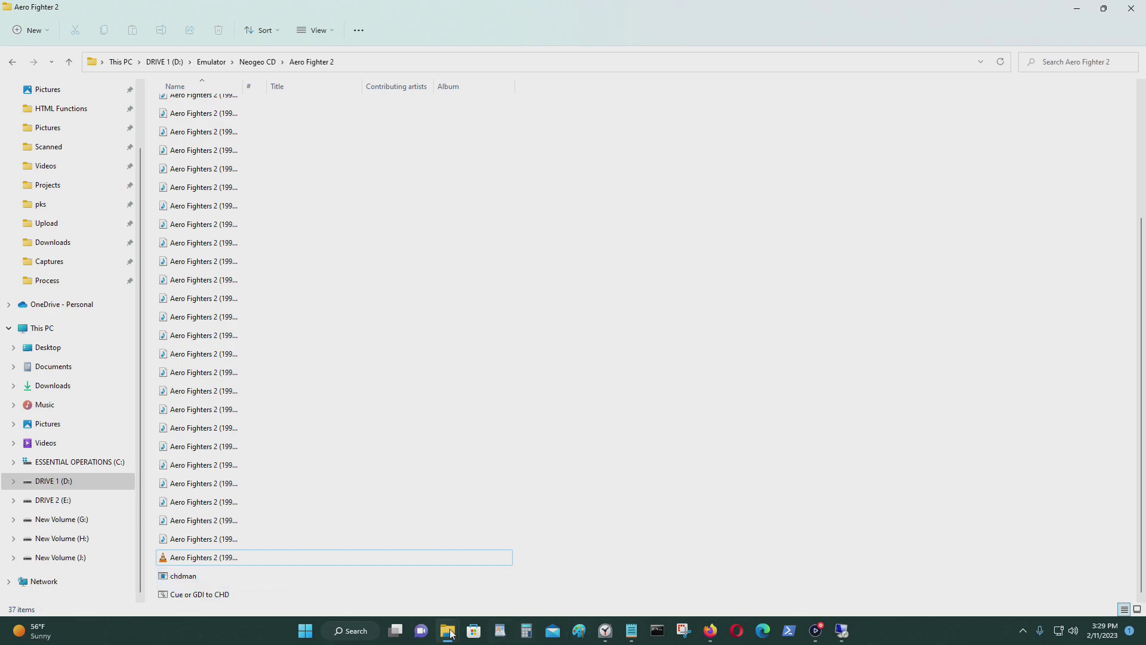
click(856, 633)
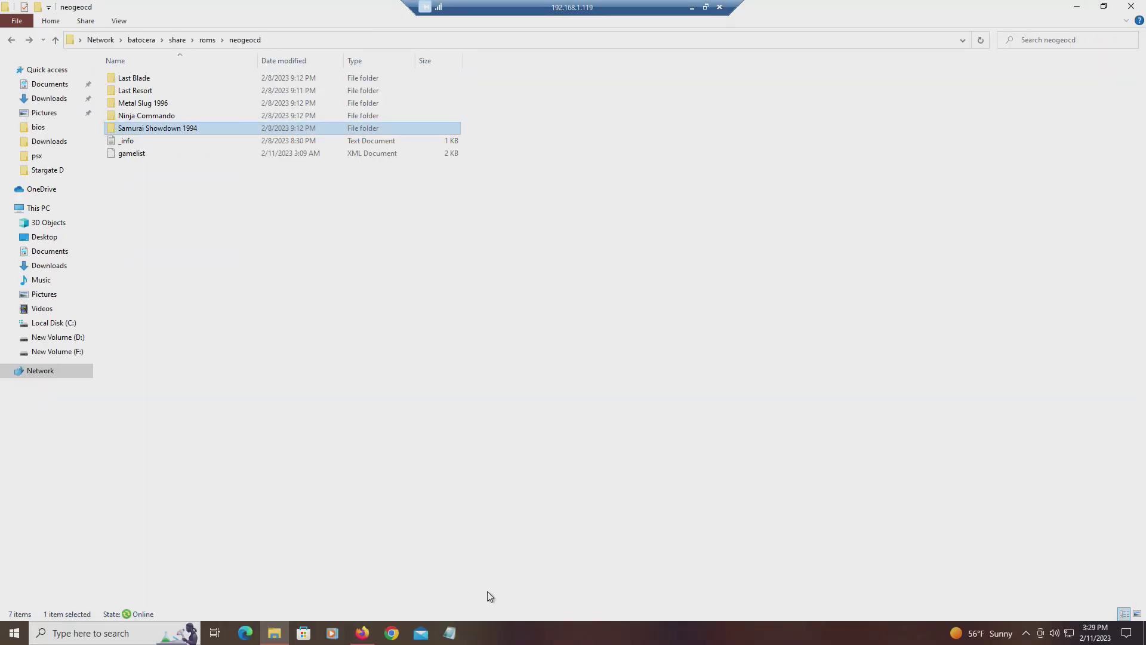
click(373, 640)
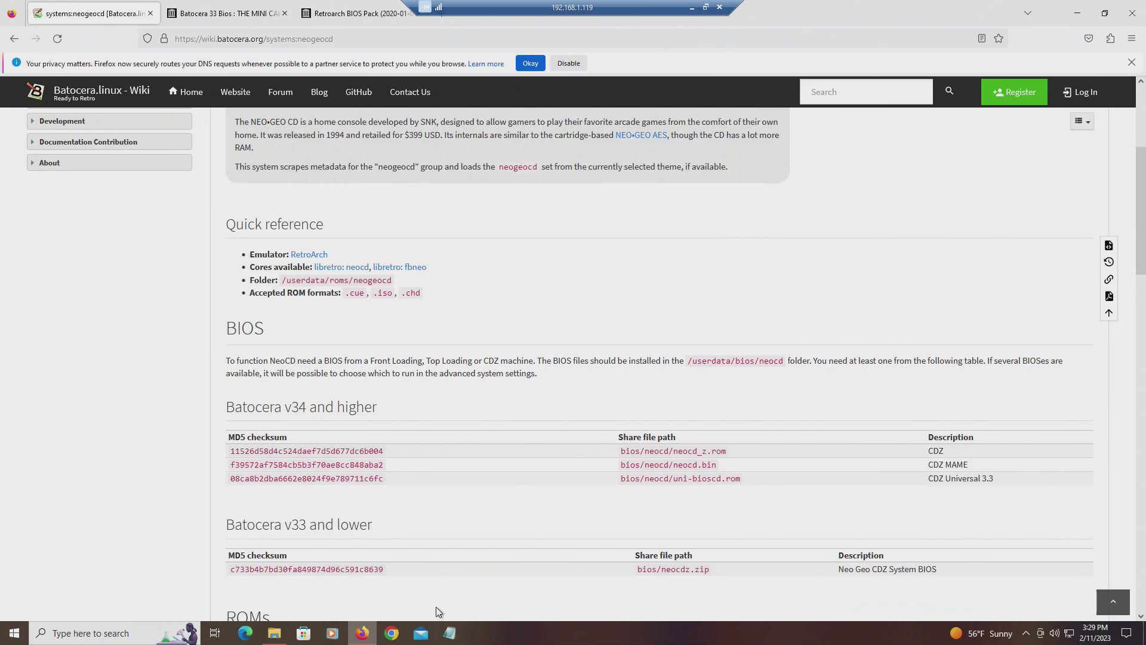
drag(558, 7, 718, 8)
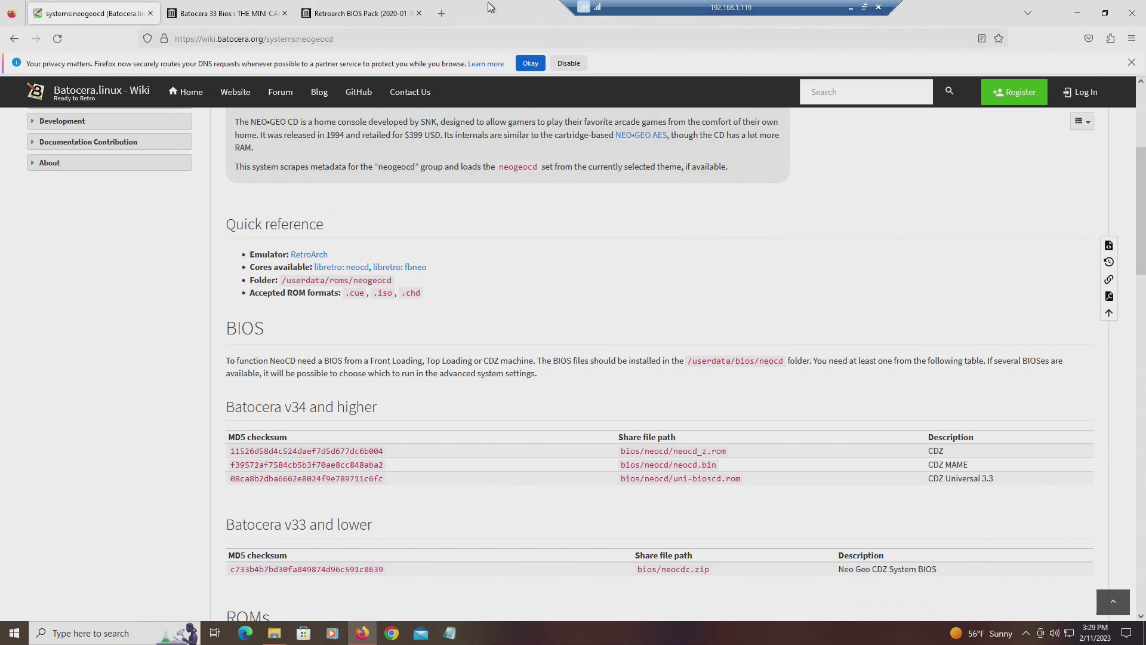
click(441, 14)
text(www.a)
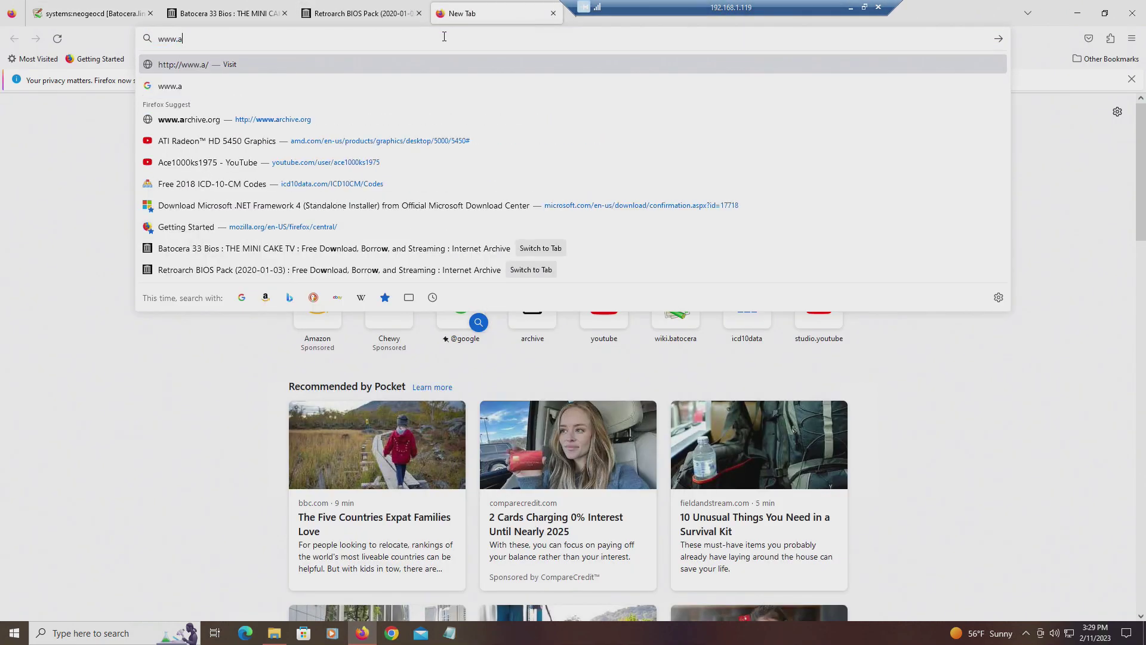
text(rchive.org)
key(Return)
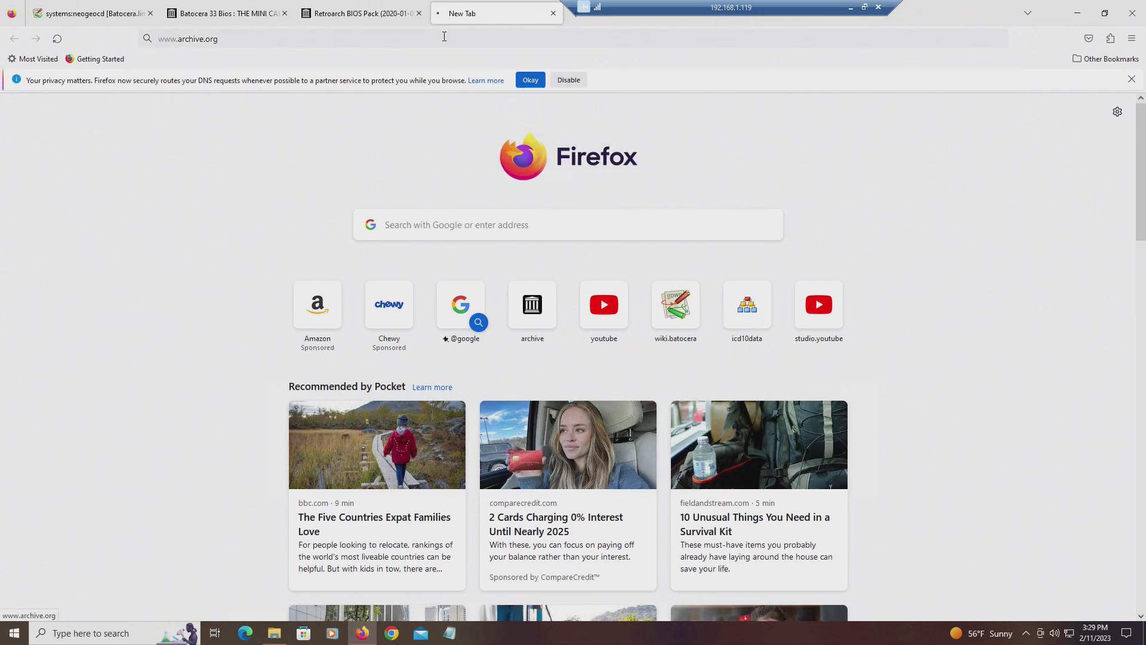
Search the Internet Archive for chdman, open the CHDMAN item page and review its description and download options.
click(491, 389)
text(chdman)
key(Return)
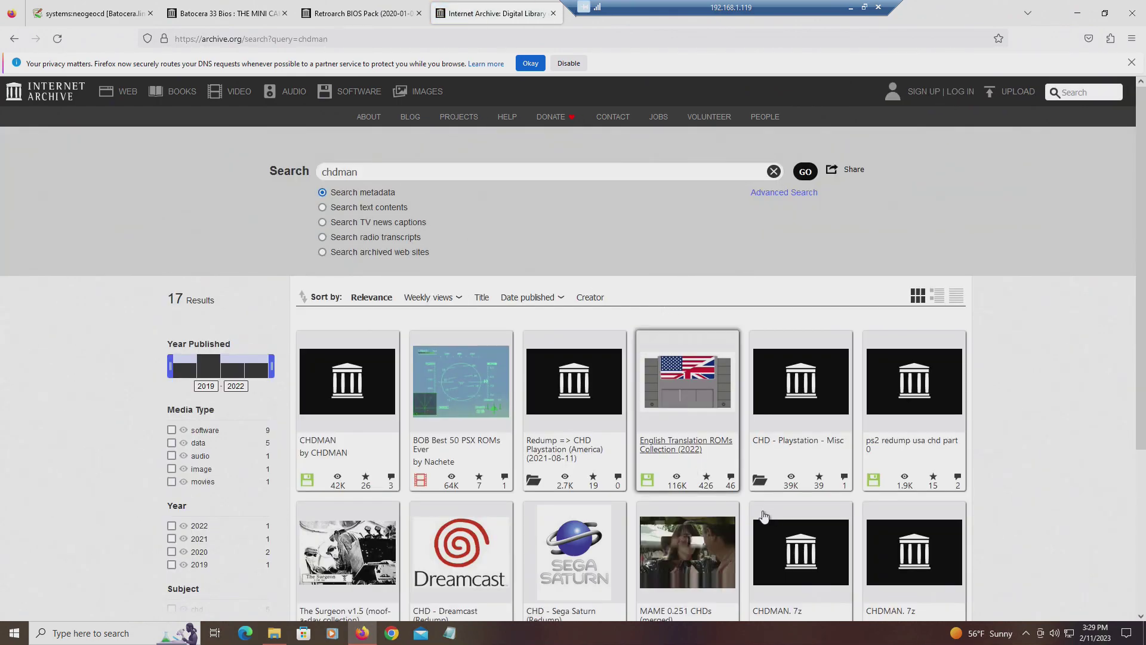
click(323, 412)
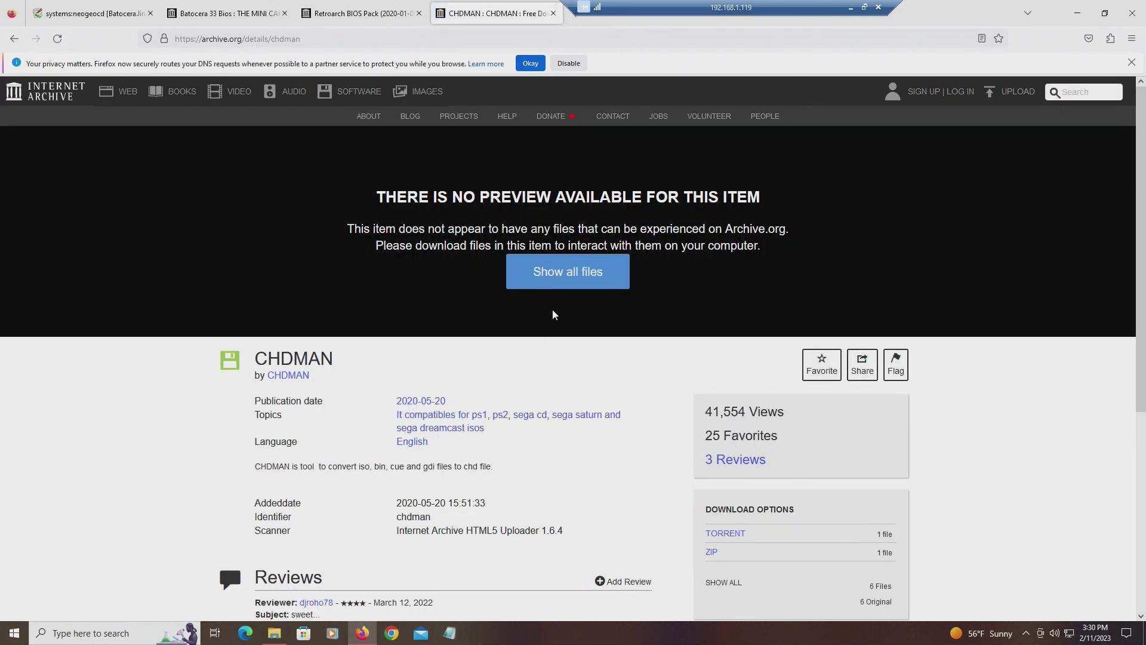
scroll(682, 356, down, 2)
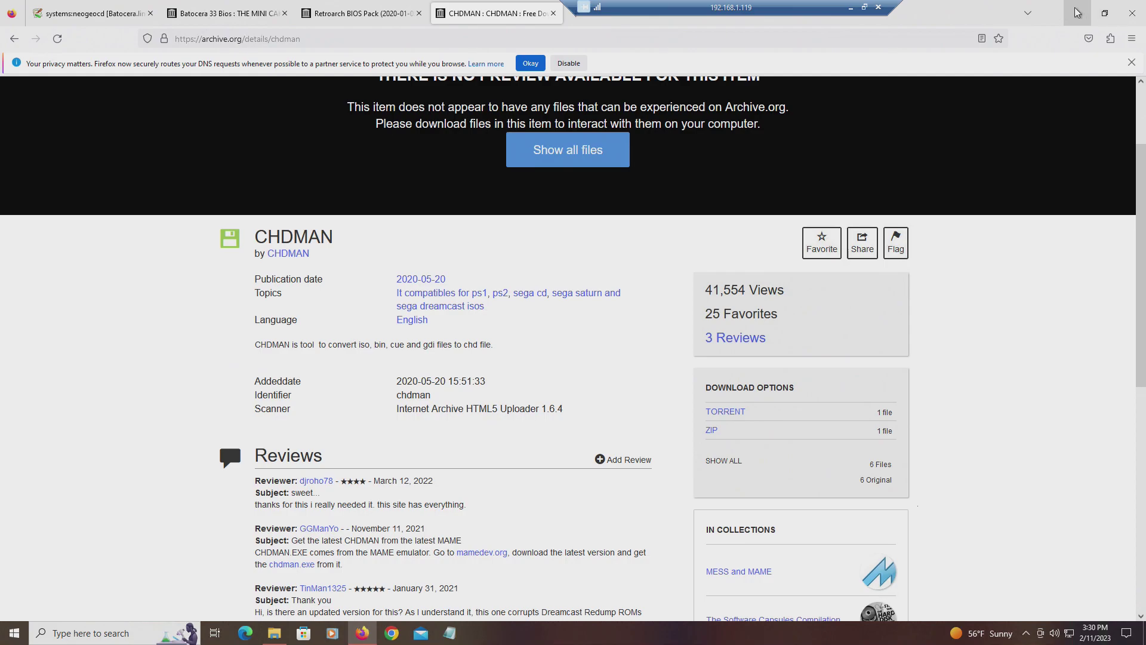
Minimize the remote session, restore the Aero Fighter 2 window to a smaller size and close the bios window.
click(851, 7)
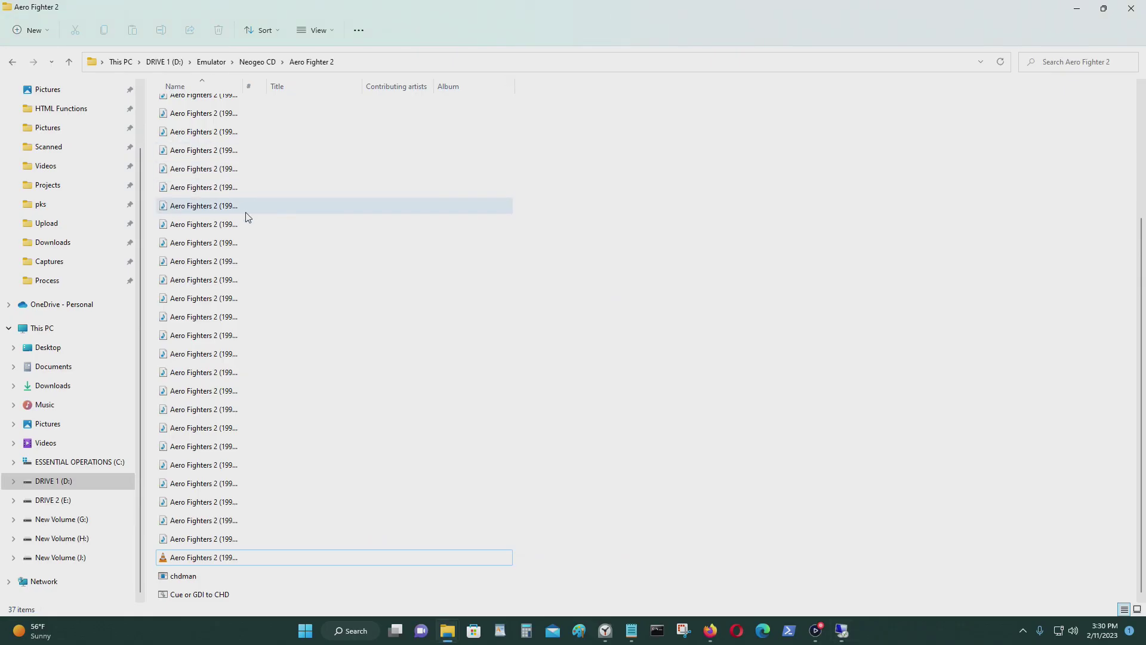
click(1103, 9)
drag(779, 66, 823, 65)
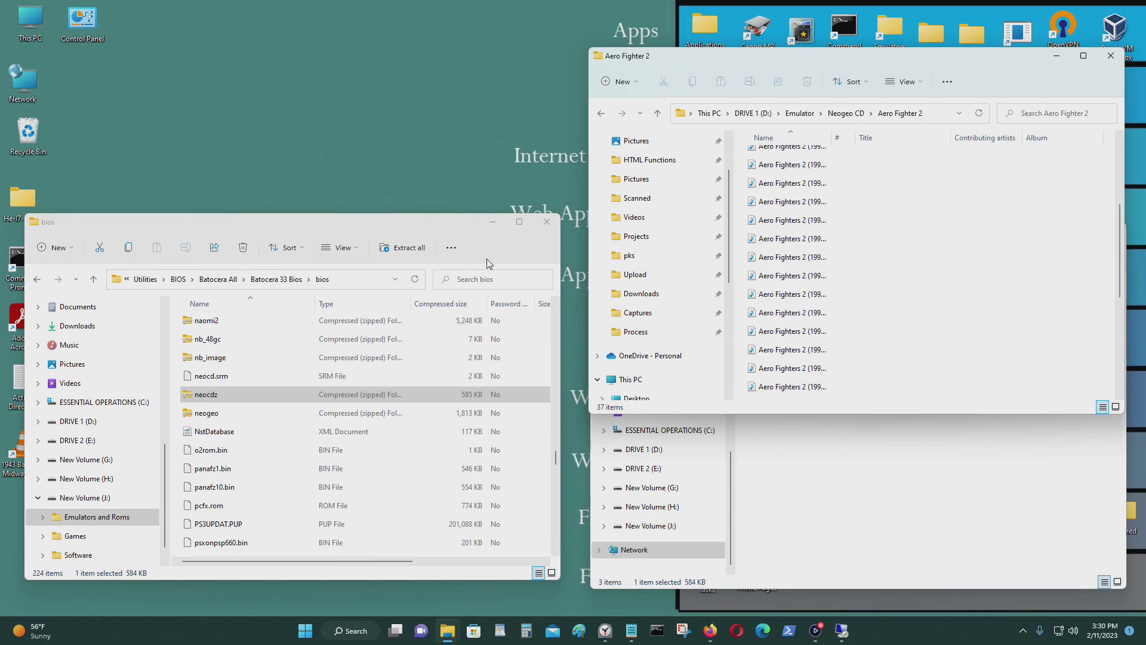
click(546, 221)
Open the CHDMAN zip archive from D:\Downloads in a new File Explorer window beside the Aero Fighter 2 window.
key(super+e)
drag(860, 84, 316, 78)
double_click(434, 297)
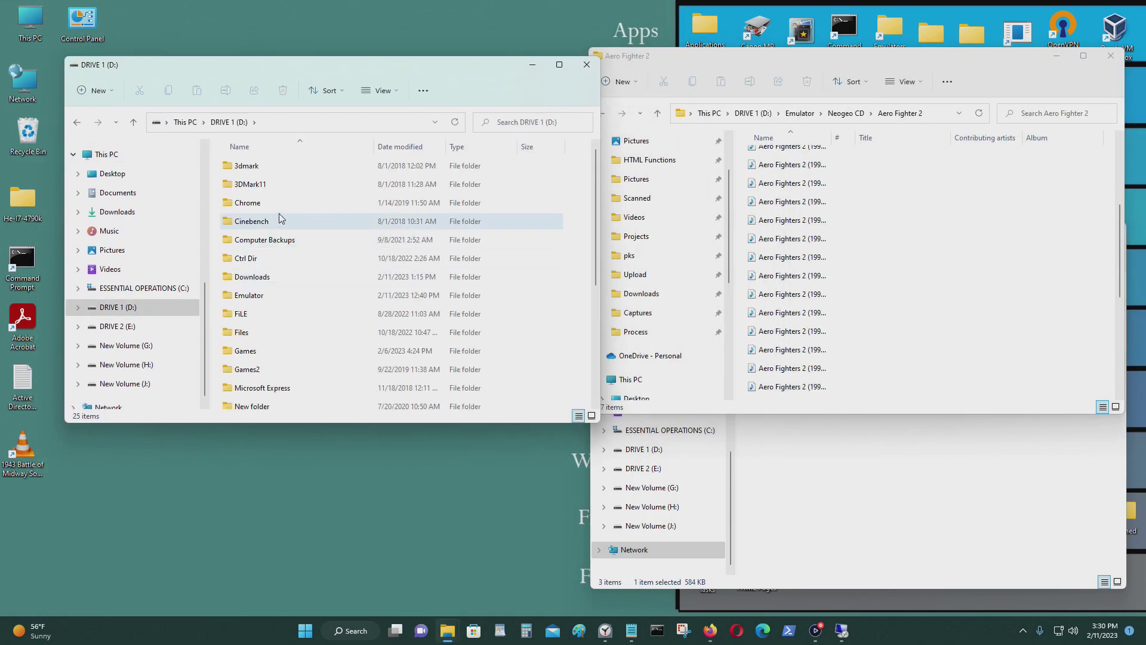
double_click(279, 279)
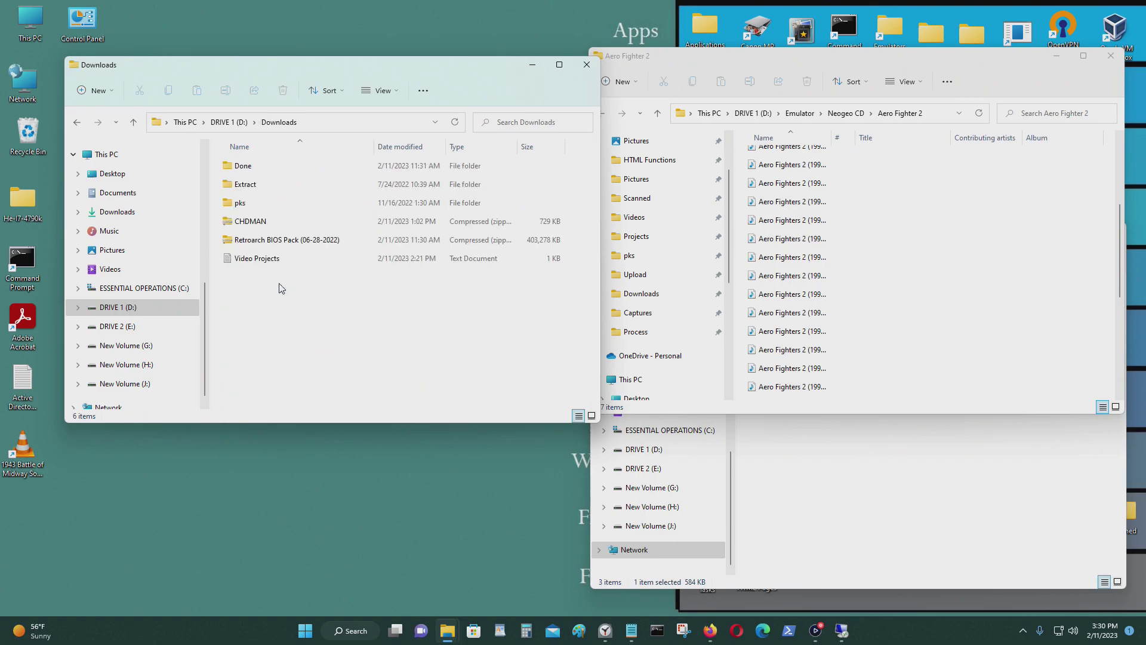
double_click(270, 223)
Delete the chdman and Cue or GDI to CHD files from the Aero Fighter 2 folder.
scroll(913, 307, down, 2)
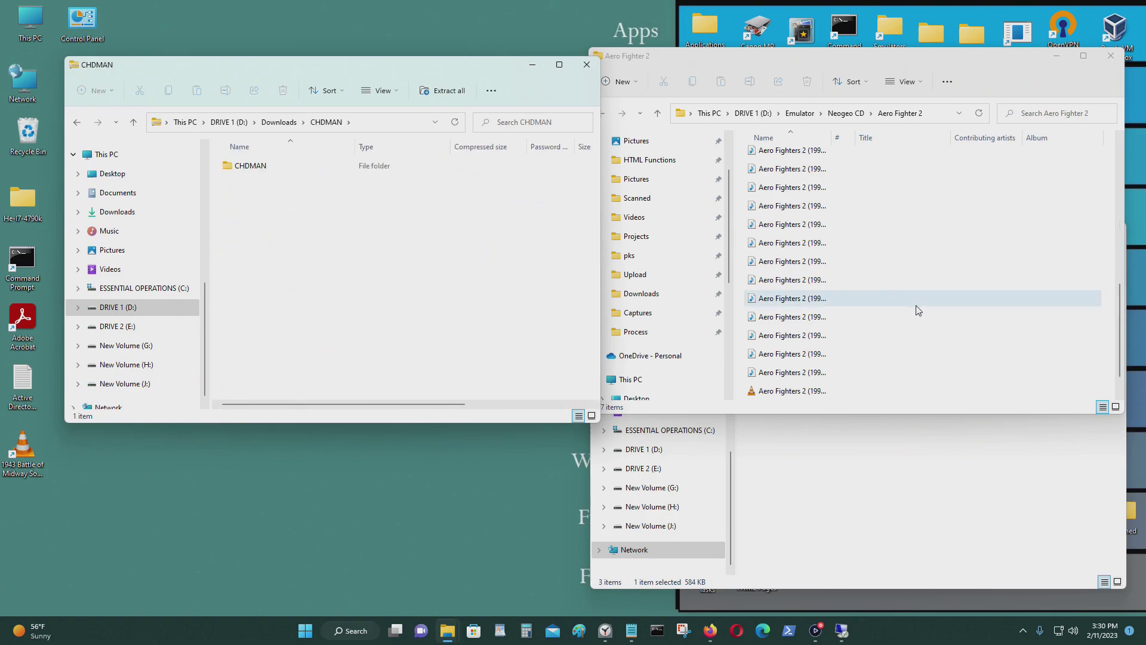
click(751, 373)
shift+click(766, 392)
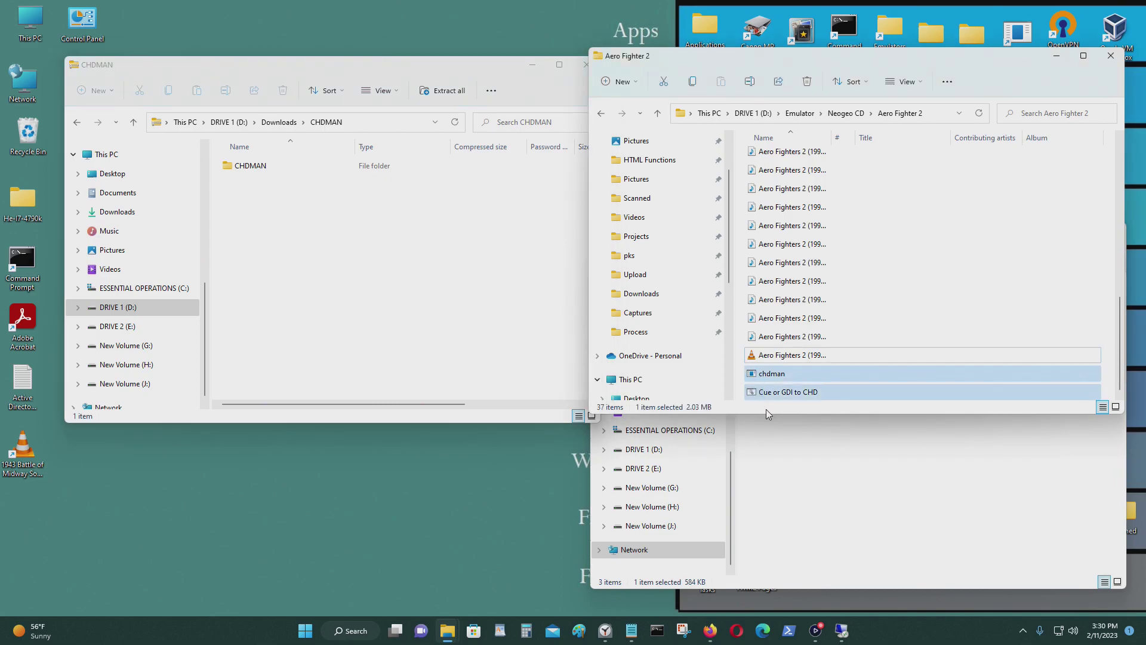
key(Delete)
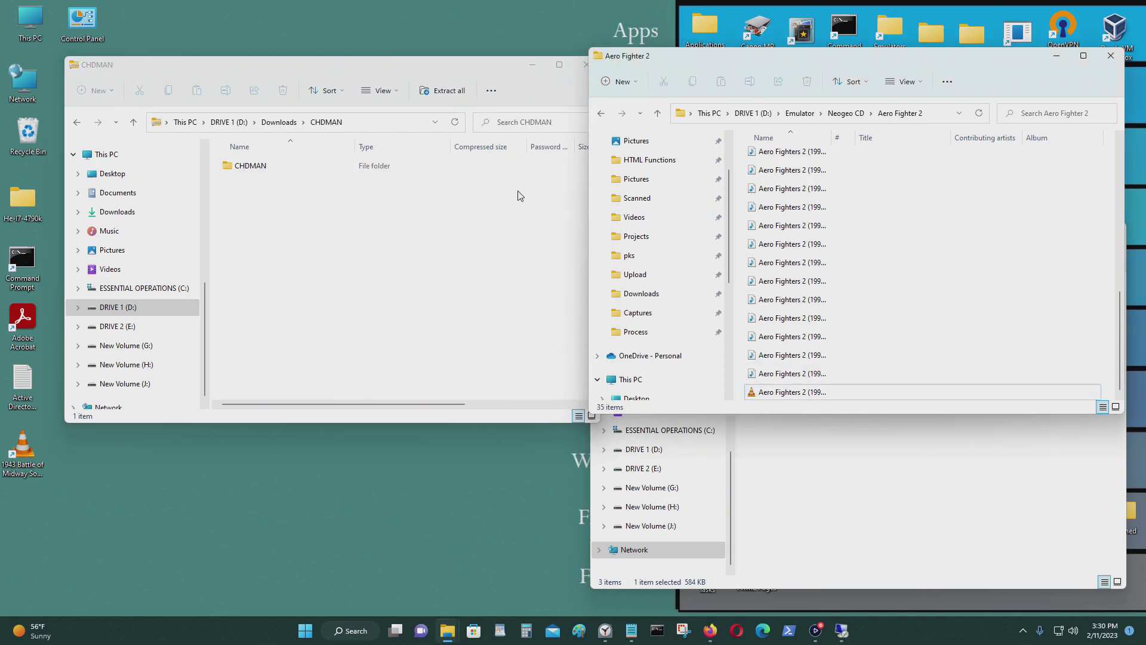
Copy chdman and Cue or GDI to CHD from the archive's CHDMAN folder into the Aero Fighter 2 folder.
double_click(335, 170)
key(ctrl+v)
drag(402, 248, 752, 334)
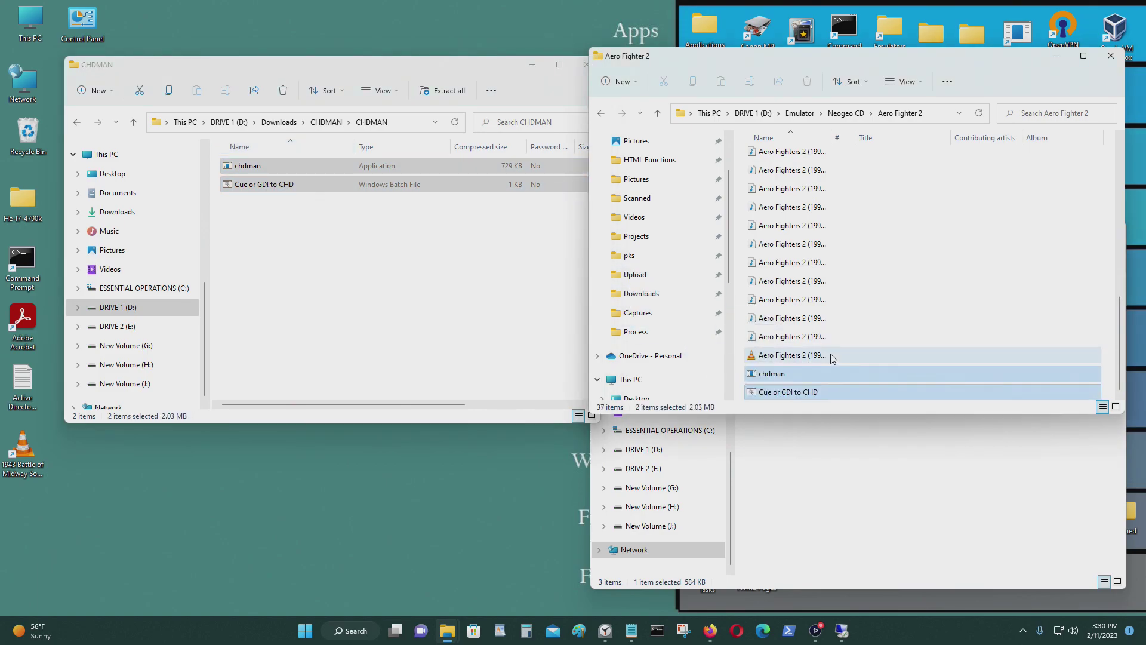
Maximize the Aero Fighter 2 window and examine the game's track files and the Cue or GDI to CHD batch file.
click(1084, 56)
scroll(456, 377, up, 3)
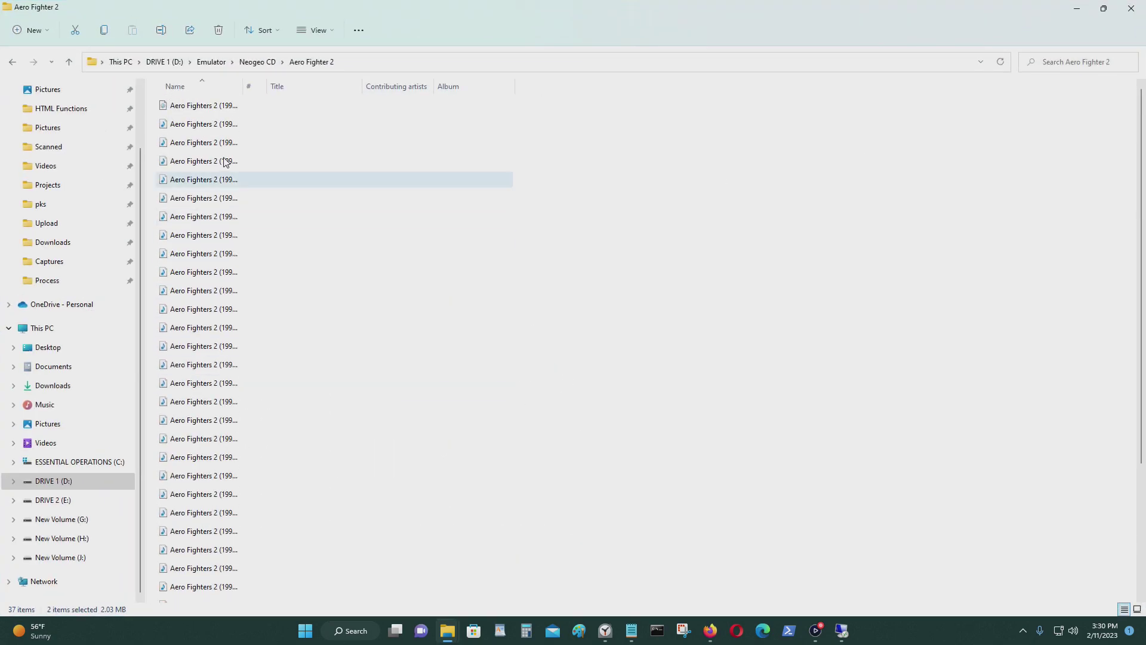
scroll(287, 391, down, 3)
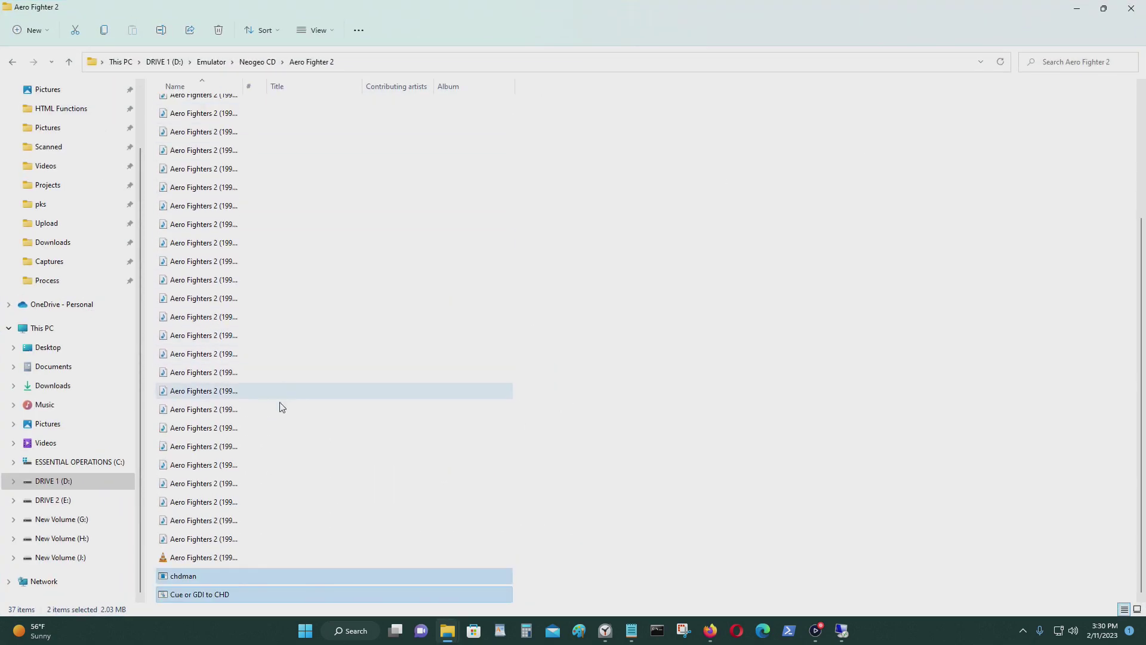
click(202, 597)
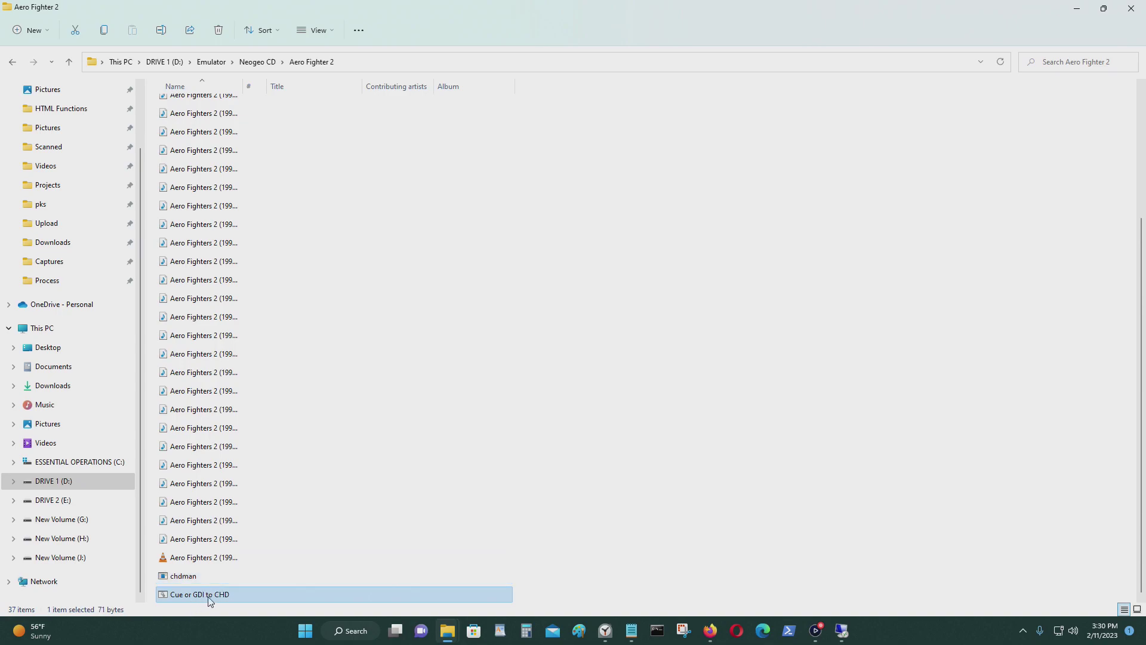
right_click(201, 597)
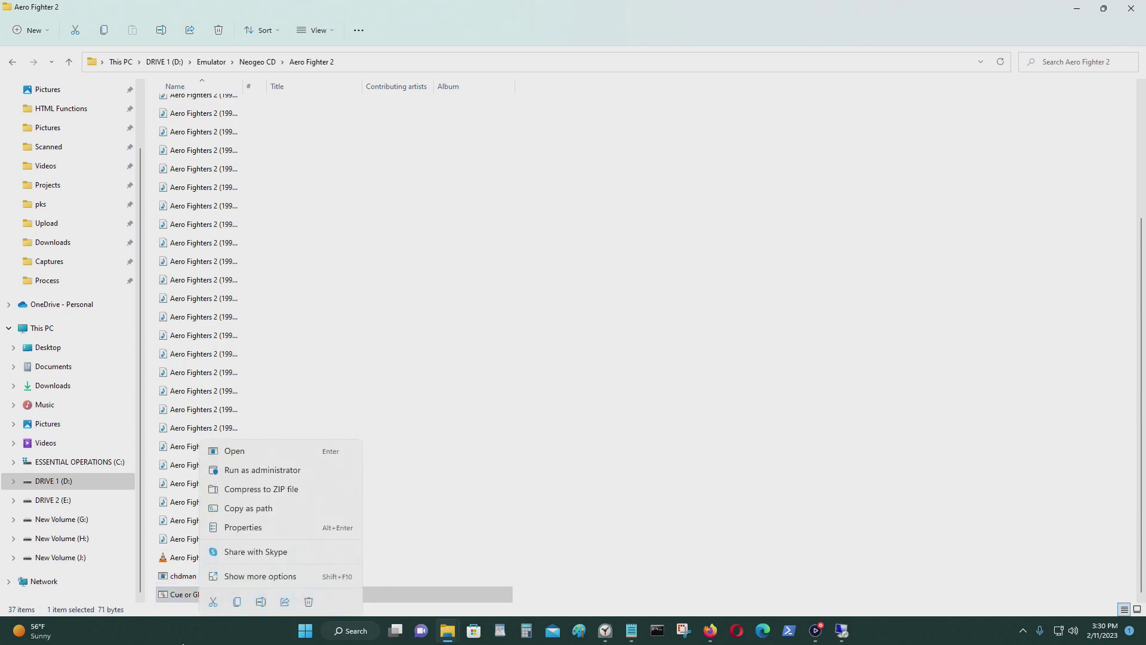
key(Escape)
click(189, 596)
key(Escape)
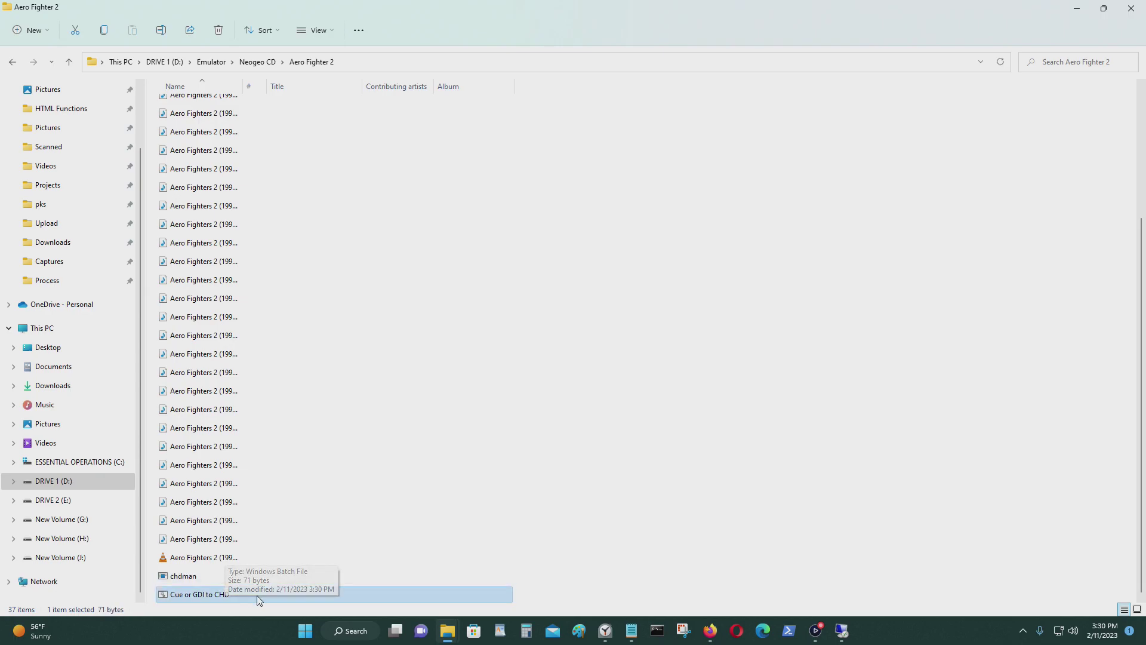
scroll(241, 451, up, 4)
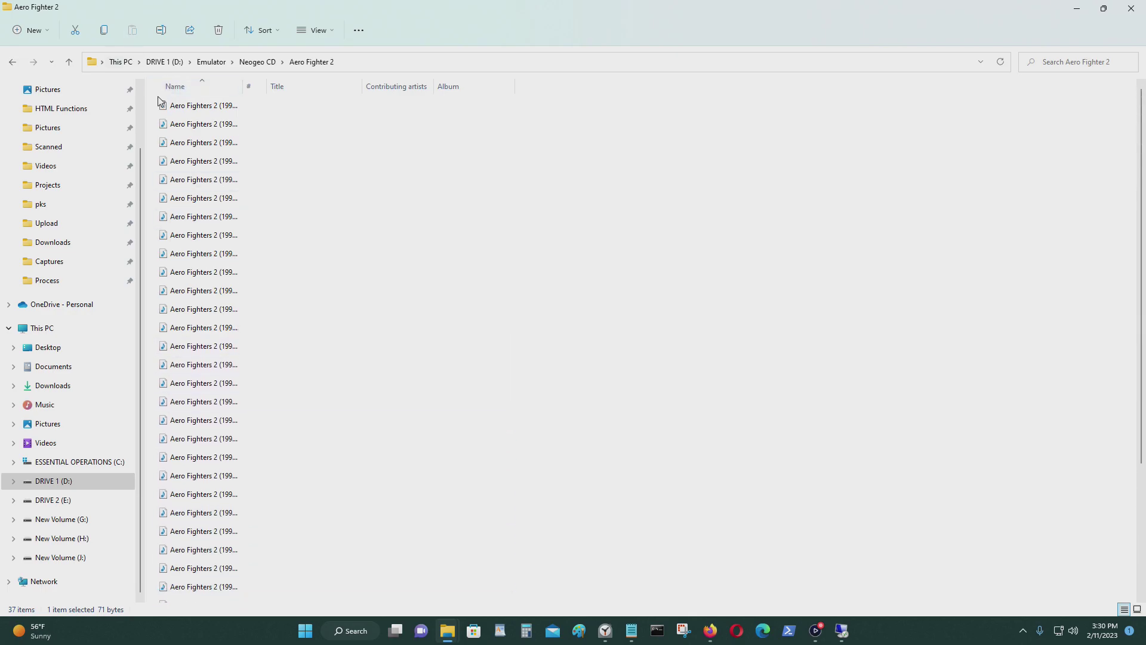
scroll(214, 412, down, 3)
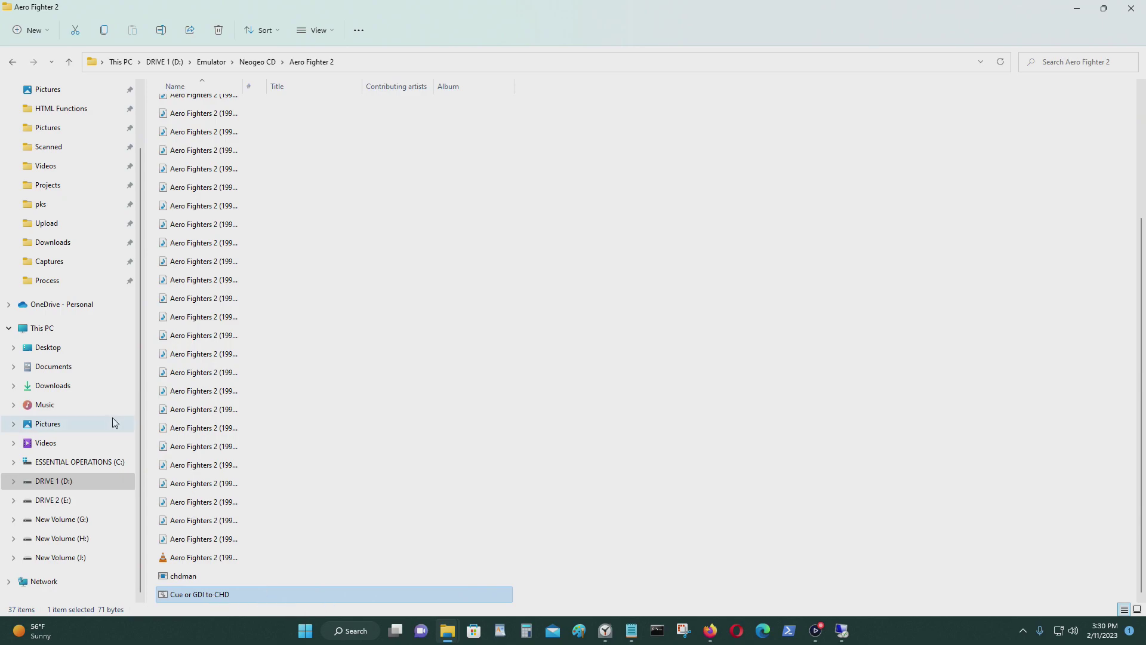
Switch to Notepad and bring up its file opening dialog, discarding the unsaved untitled note.
click(633, 636)
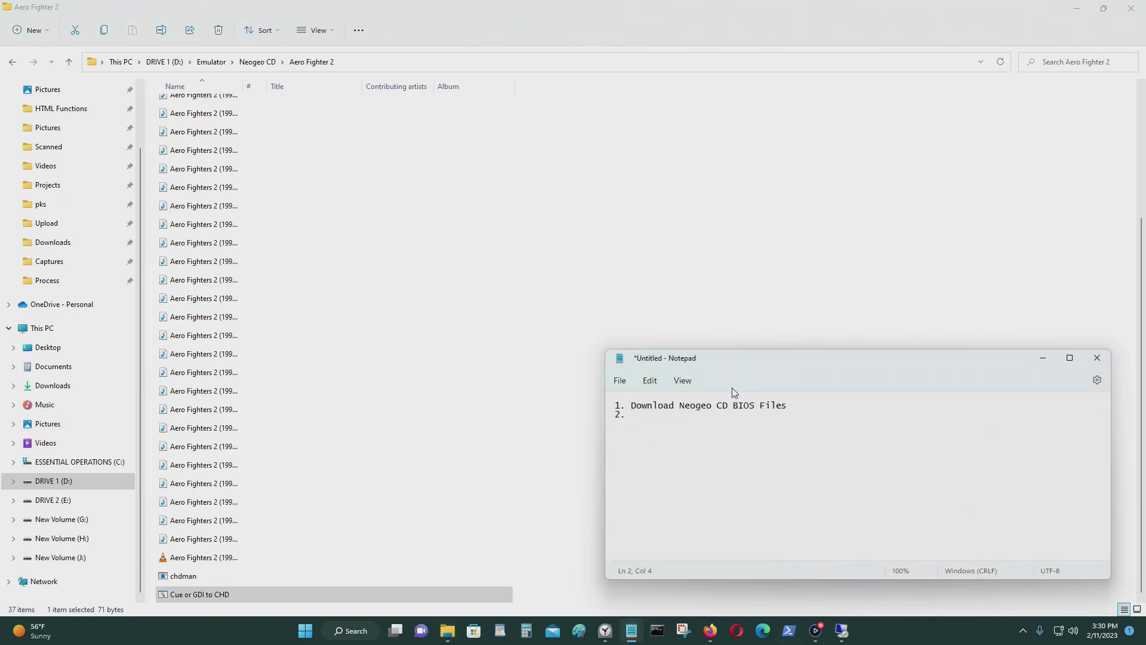
click(633, 385)
click(669, 441)
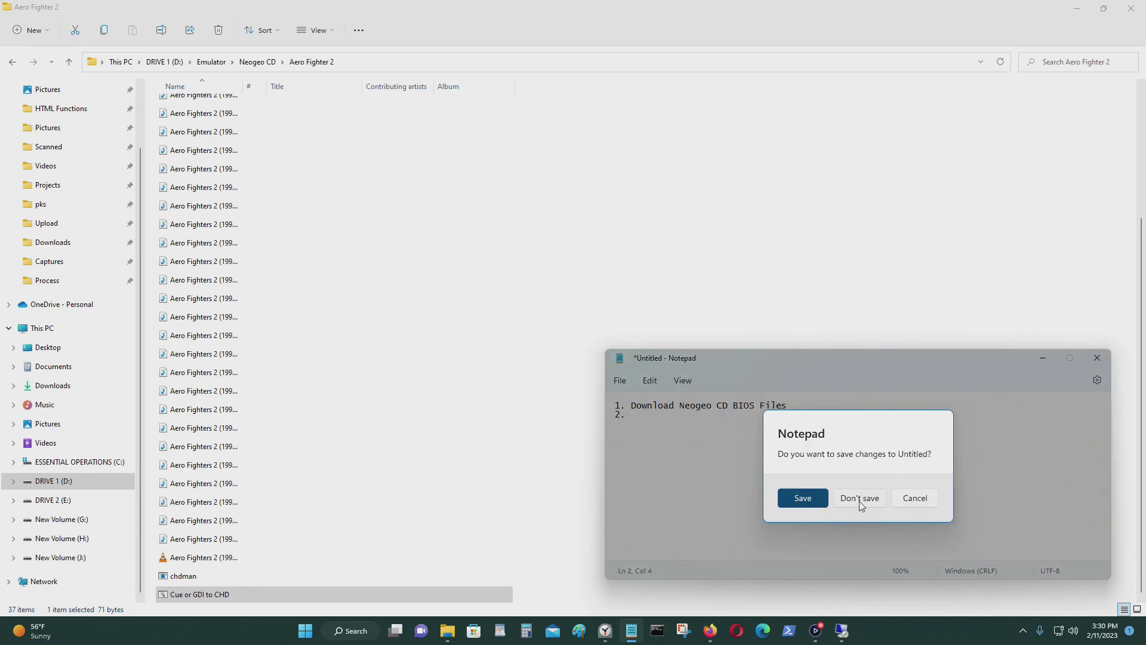
click(862, 506)
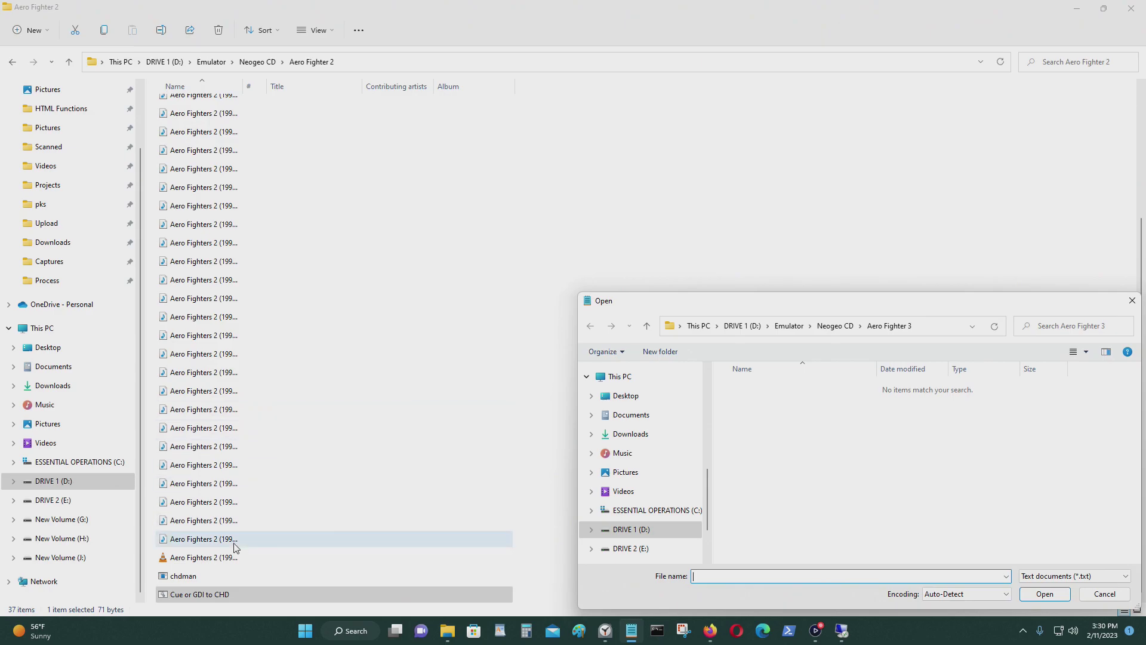
Copy the Aero Fighter 2 folder path from File Explorer and navigate Notepad's Open dialog to D:\Emulator\Neogeo CD\Aero Fighter 2.
click(376, 60)
key(ctrl+c)
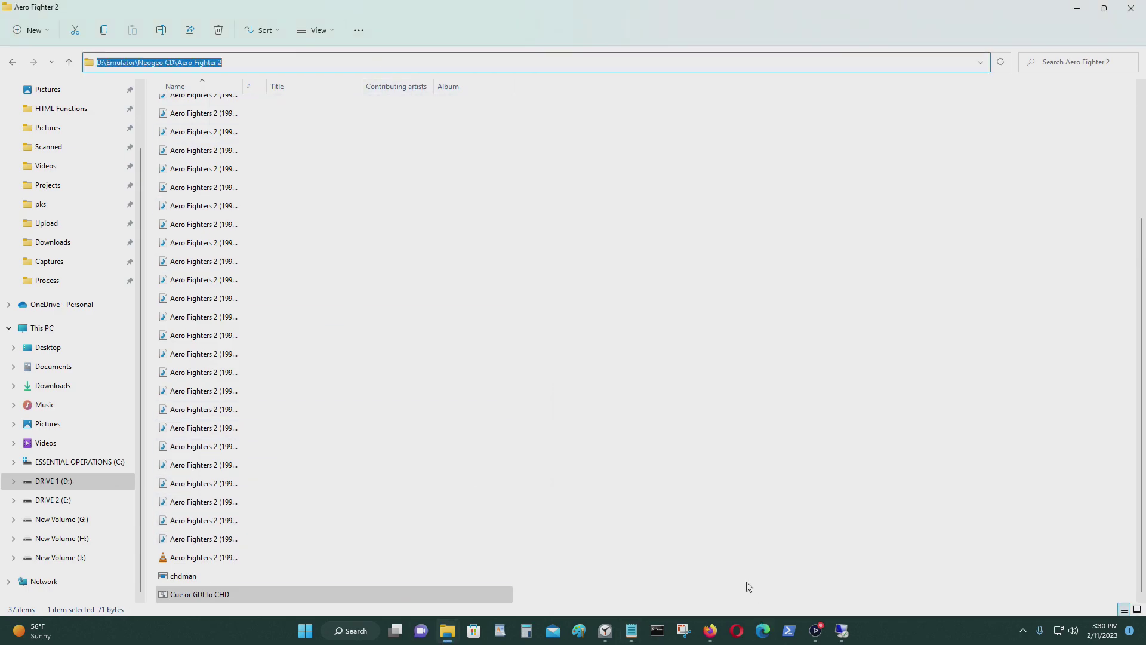
click(632, 634)
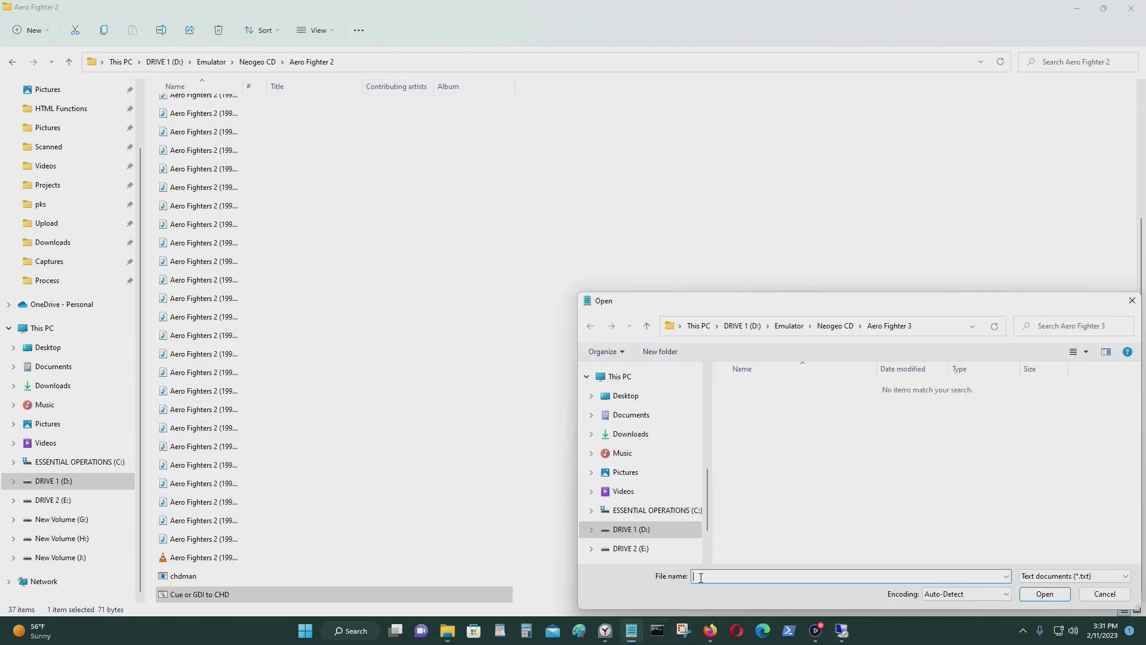
click(920, 329)
key(ctrl+v)
key(Return)
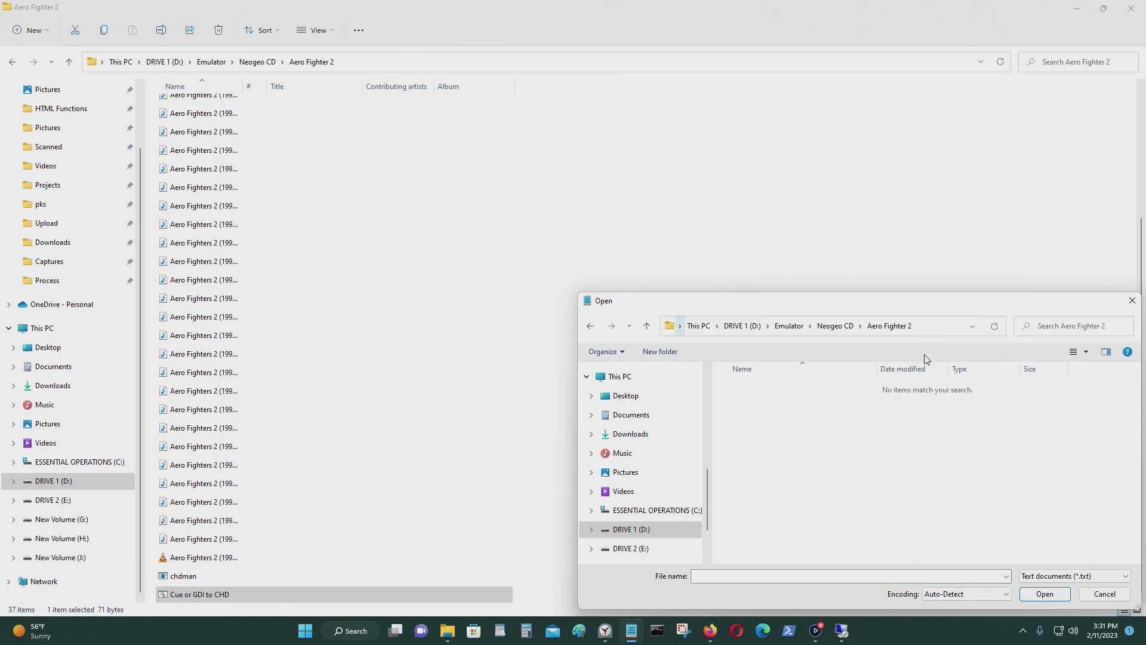
Show all file types in the Open dialog and open the Cue or GDI to CHD batch file in Notepad.
click(1126, 576)
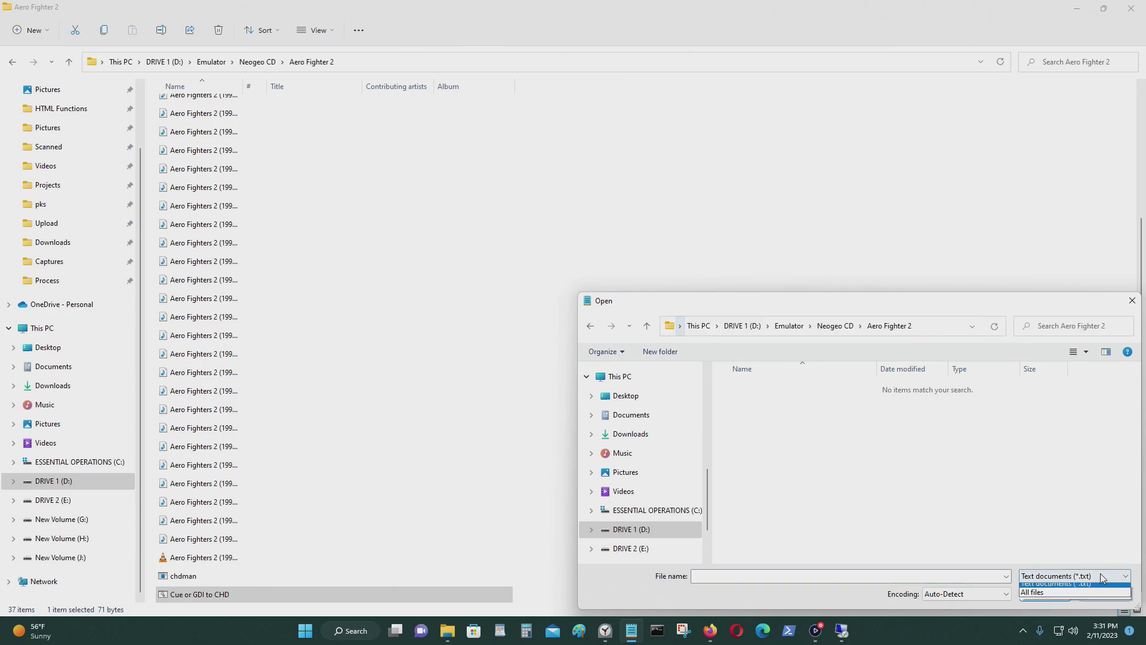
click(1051, 602)
scroll(928, 480, down, 3)
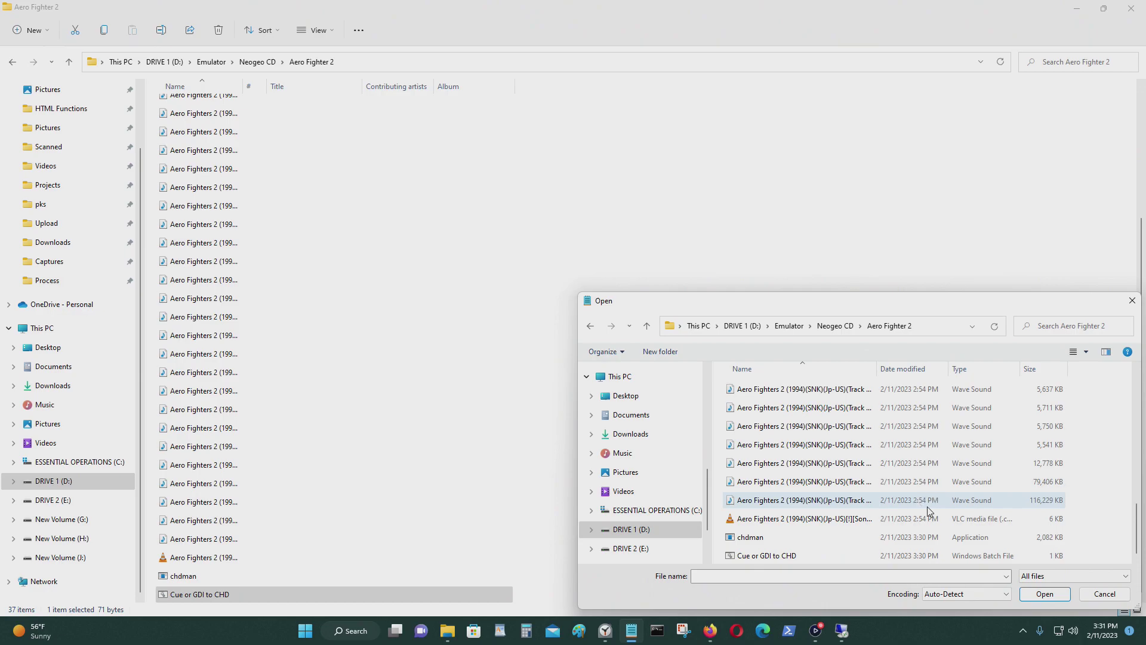
click(784, 555)
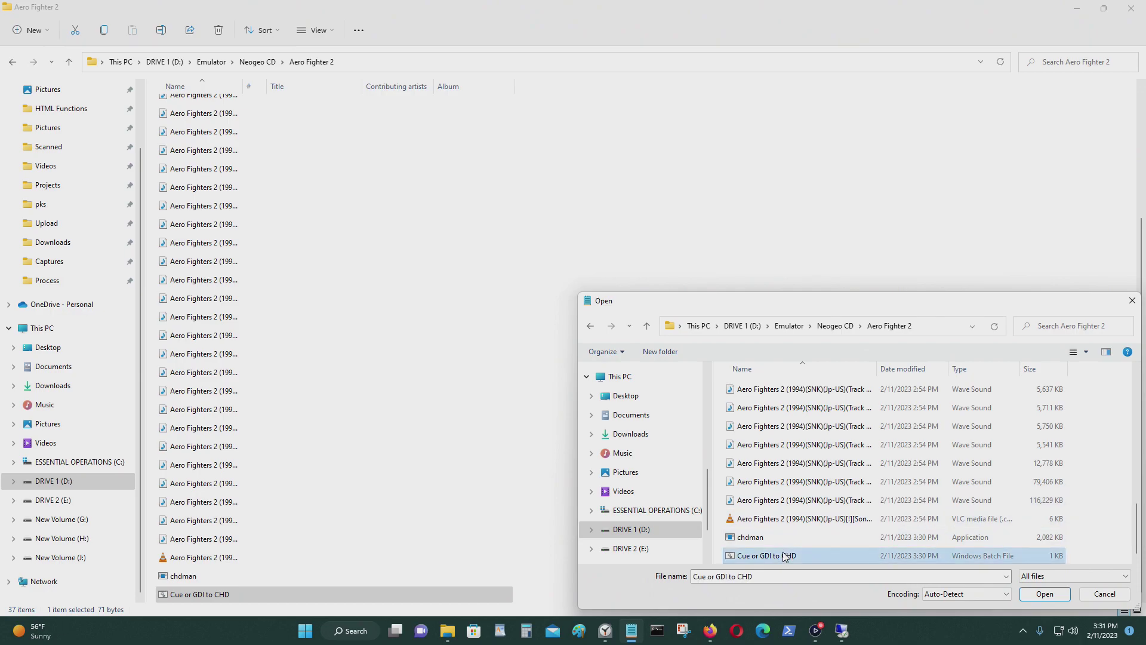
click(1045, 594)
Read the chdman createcd command in the batch file and compare it with the game files in the Aero Fighter 2 folder.
drag(1039, 419, 560, 391)
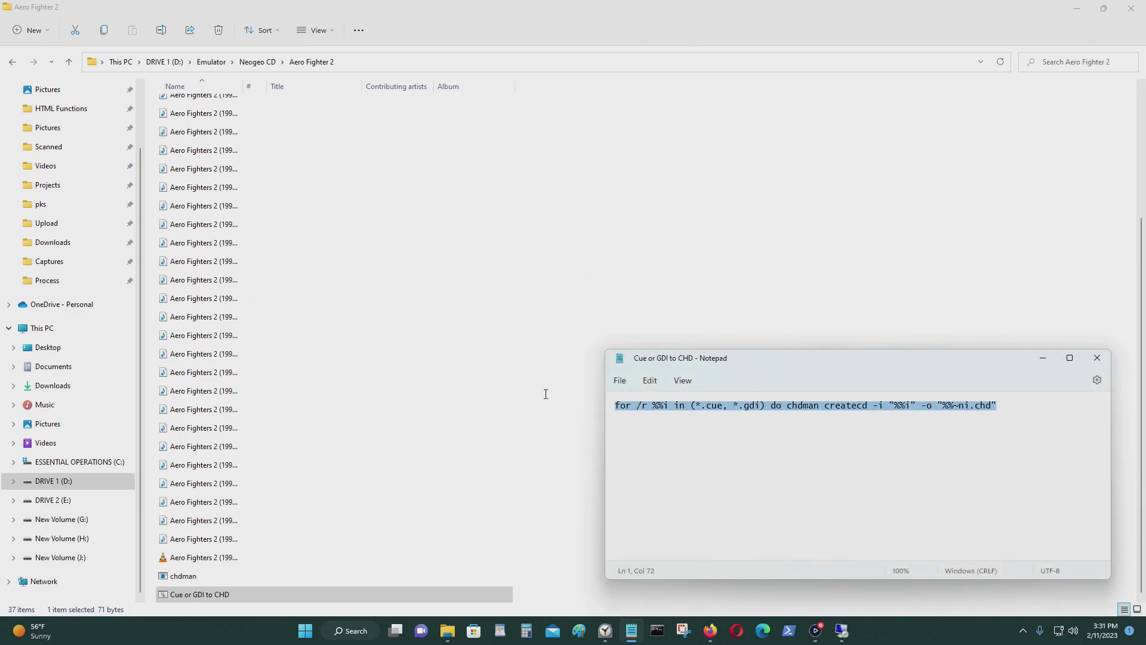
click(845, 416)
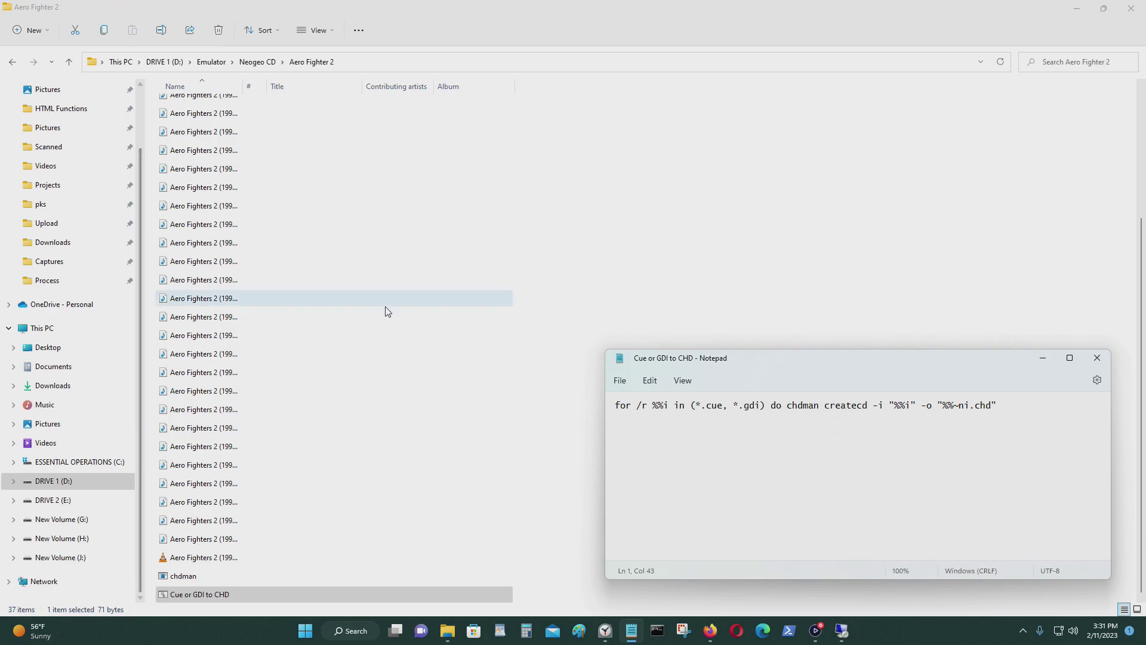
scroll(371, 355, up, 3)
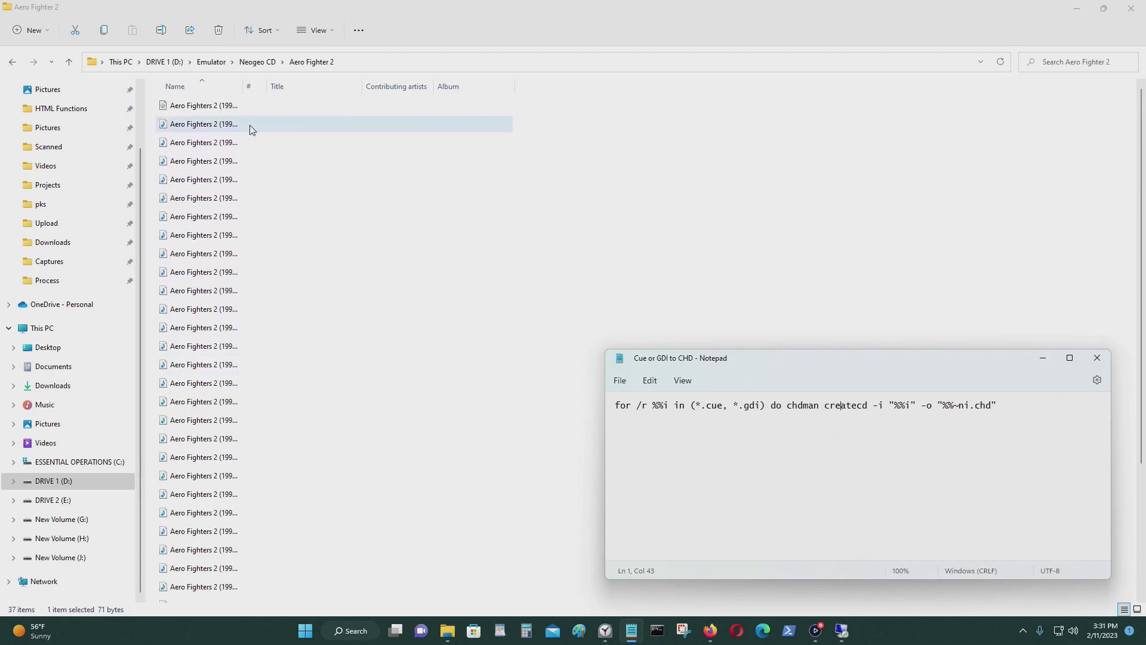
scroll(381, 401, down, 3)
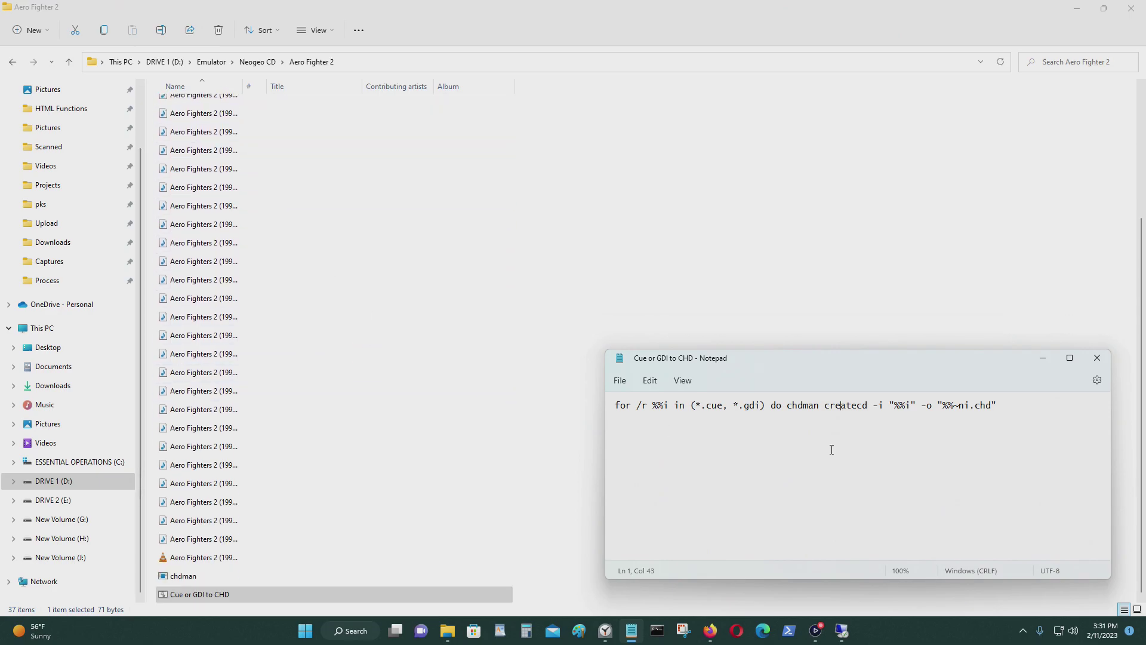
Close Notepad, select the Aero Fighters 2 game files and run the Cue or GDI to CHD batch conversion.
click(1099, 358)
scroll(483, 222, up, 3)
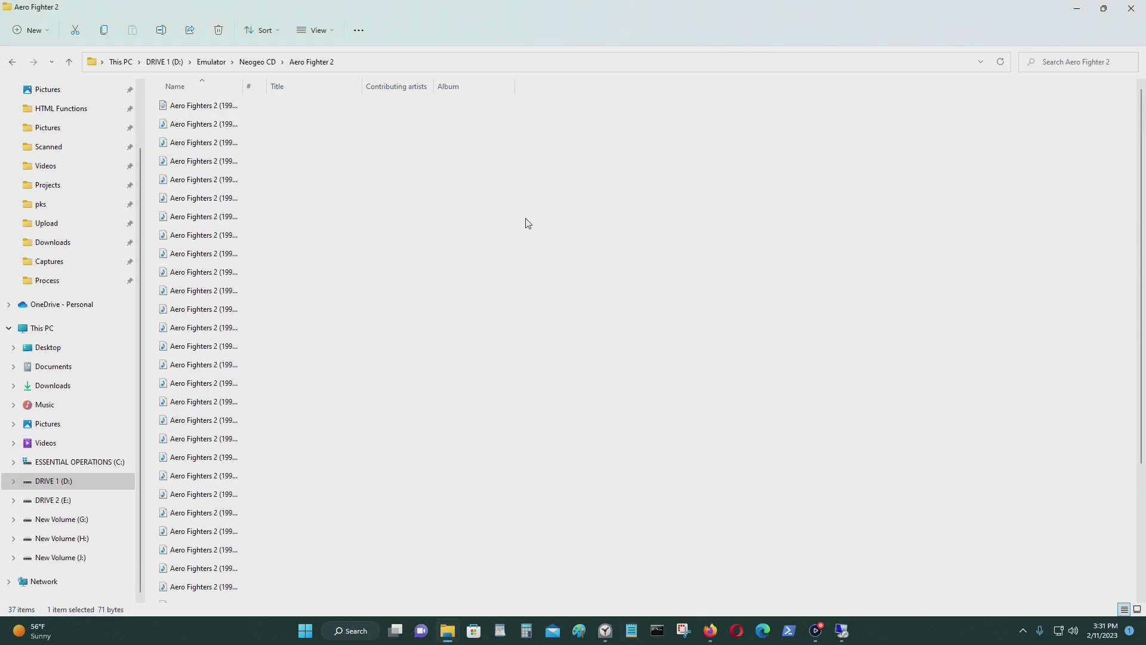
drag(150, 103, 239, 590)
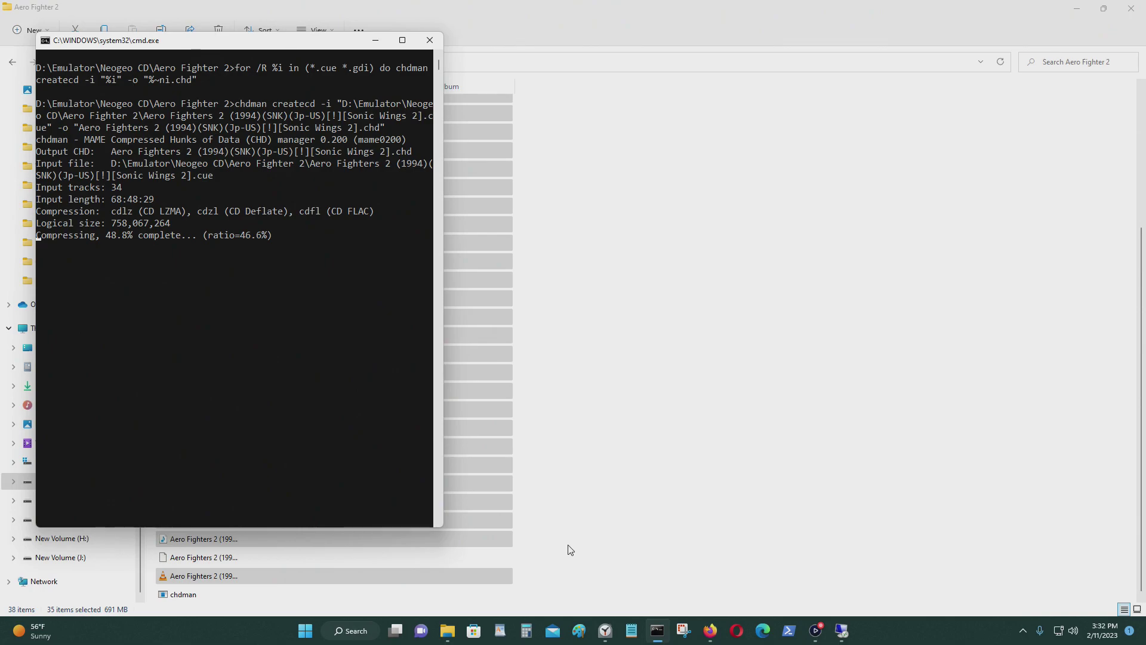
Switch to the remote session, examine the track files in neogeocd's Samurai Showdown 1994 folder, and minimize the session.
click(842, 631)
click(1077, 13)
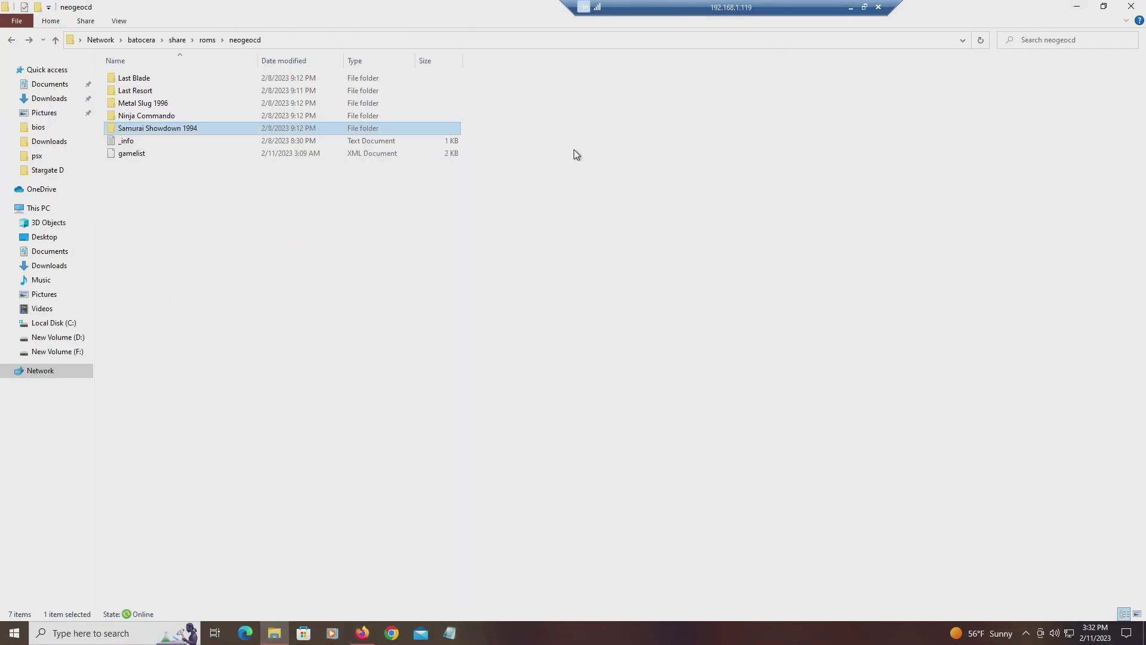
double_click(163, 126)
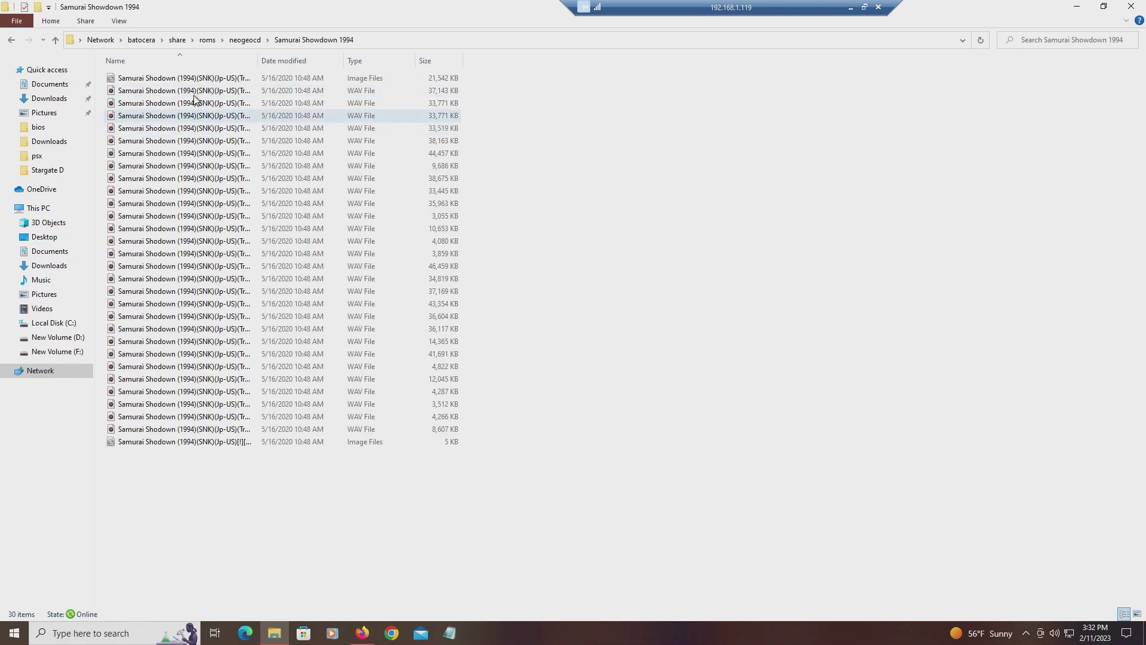
drag(378, 531, 171, 36)
click(507, 440)
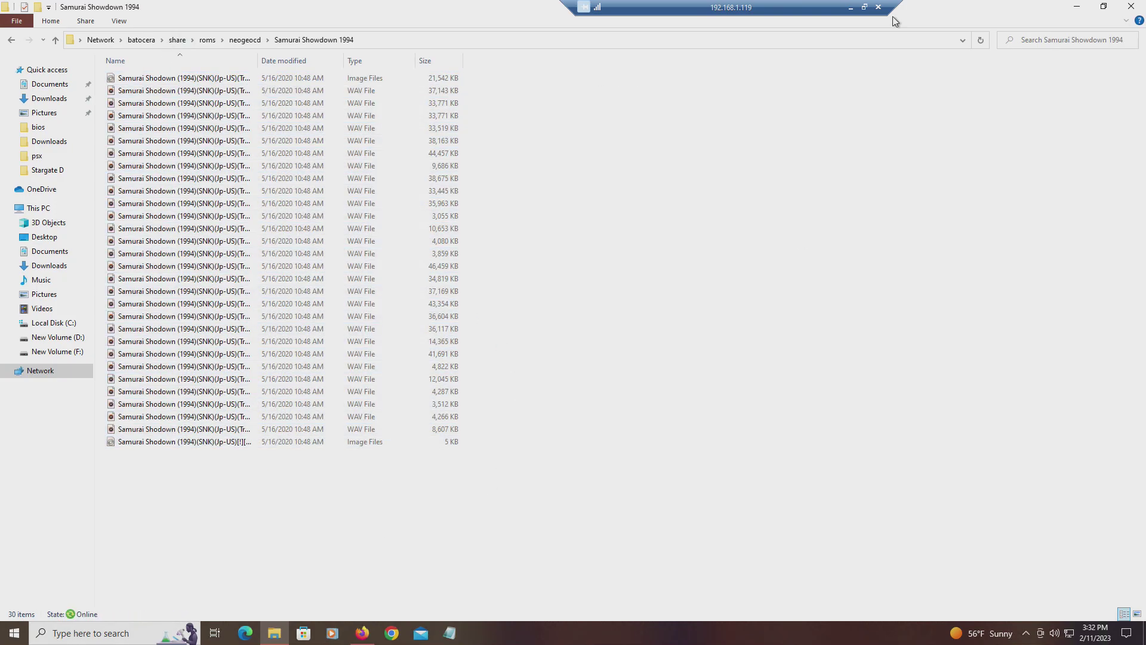
click(851, 7)
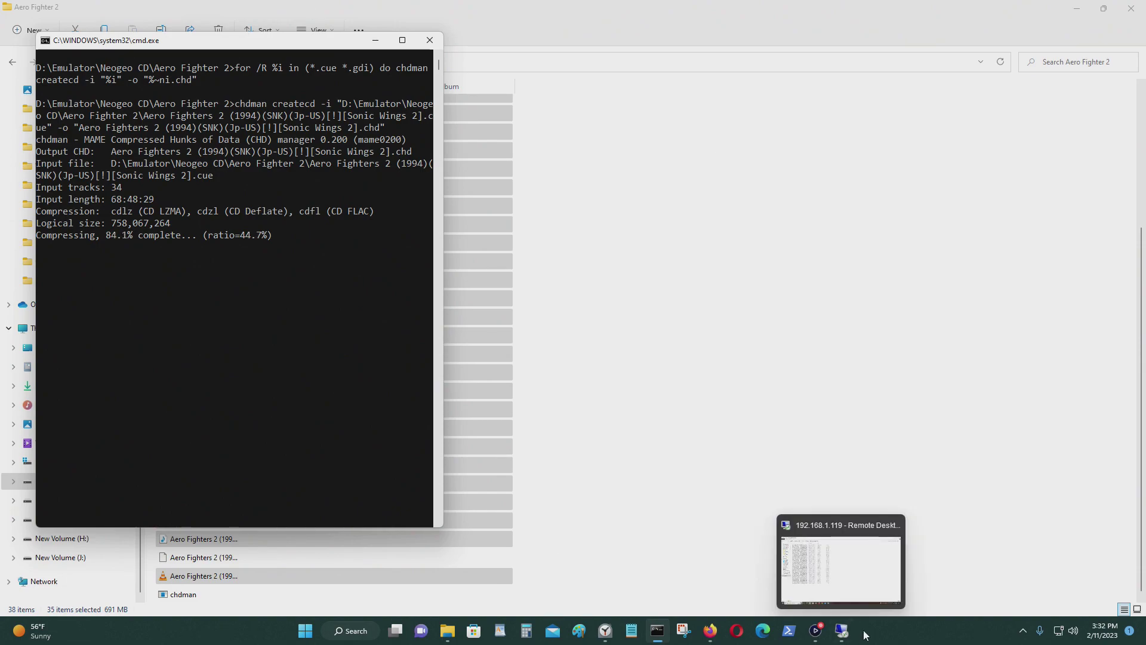
In the remote session, shrink and reposition the Samurai Showdown 1994 window, go back to the neogeocd folder, and minimize the session.
click(843, 631)
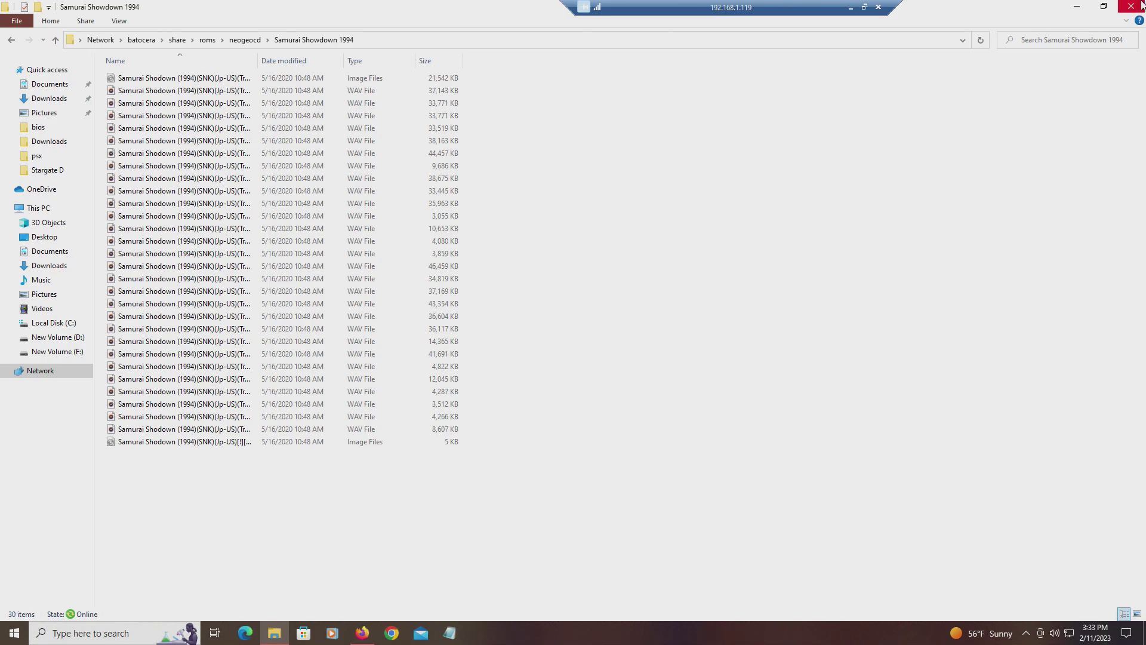
click(1104, 6)
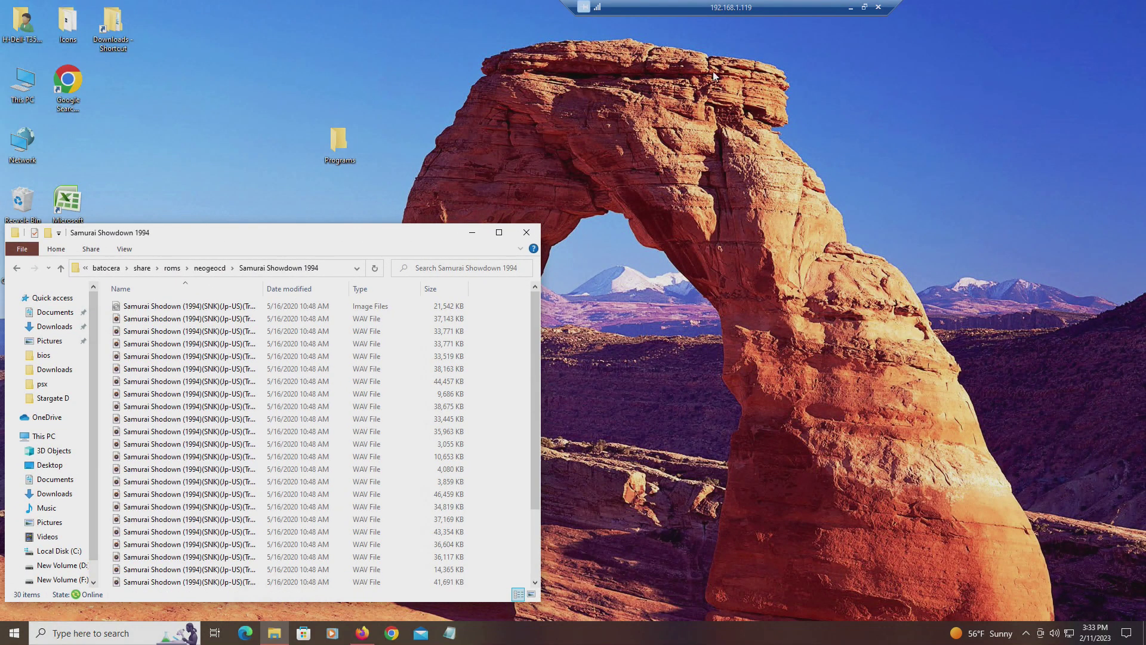
drag(269, 232, 773, 219)
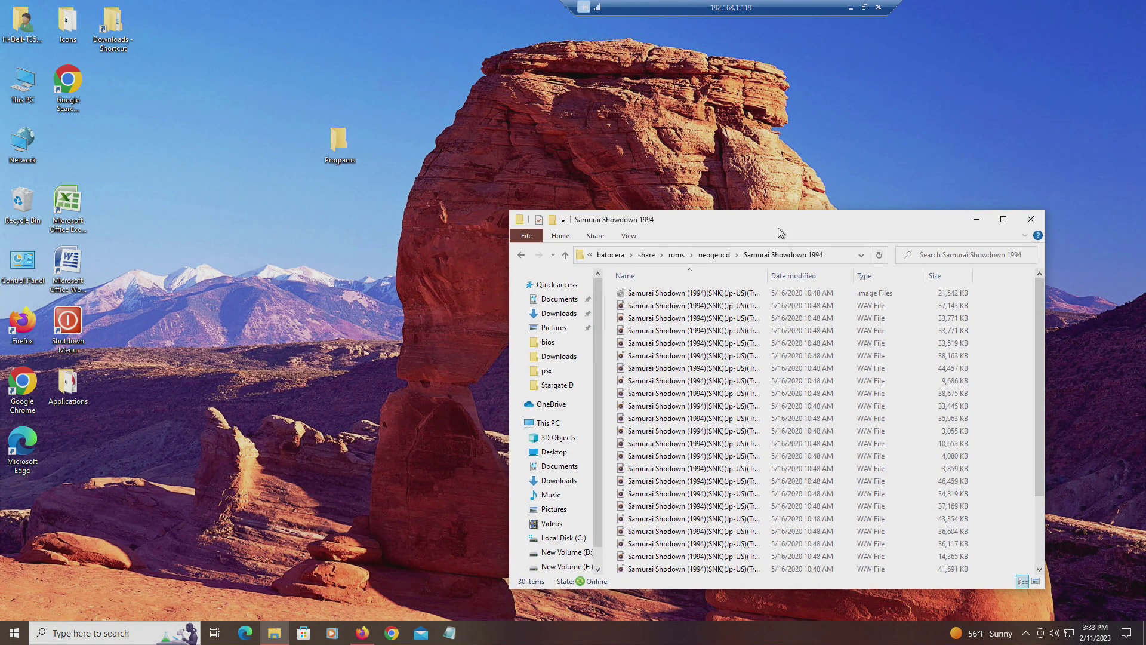
click(519, 255)
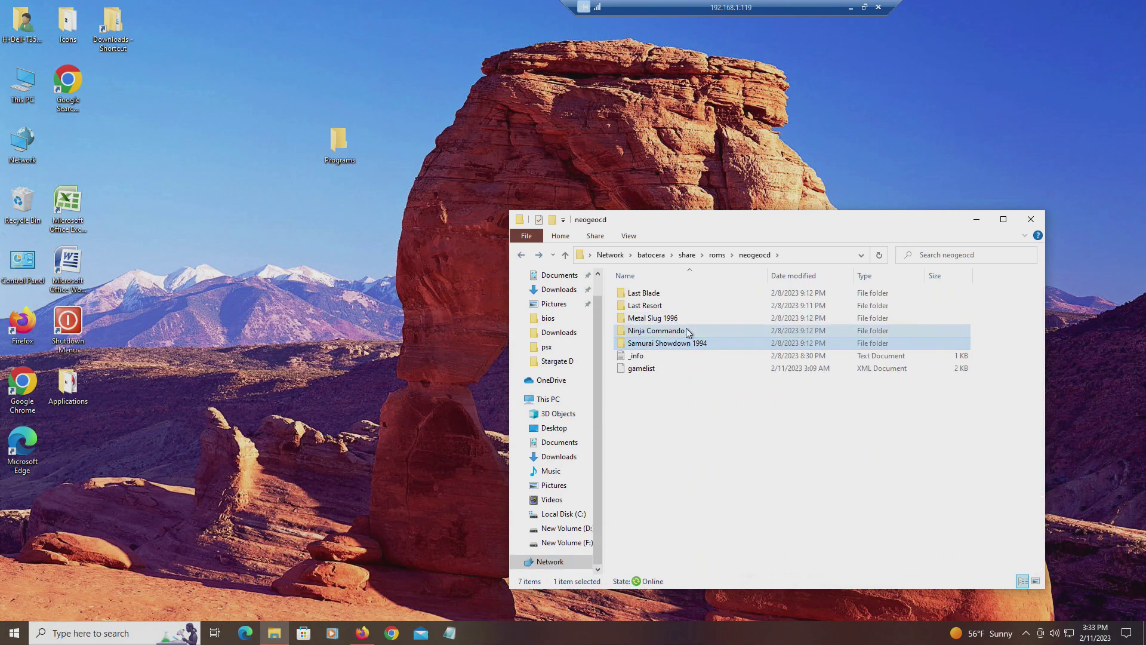
click(691, 292)
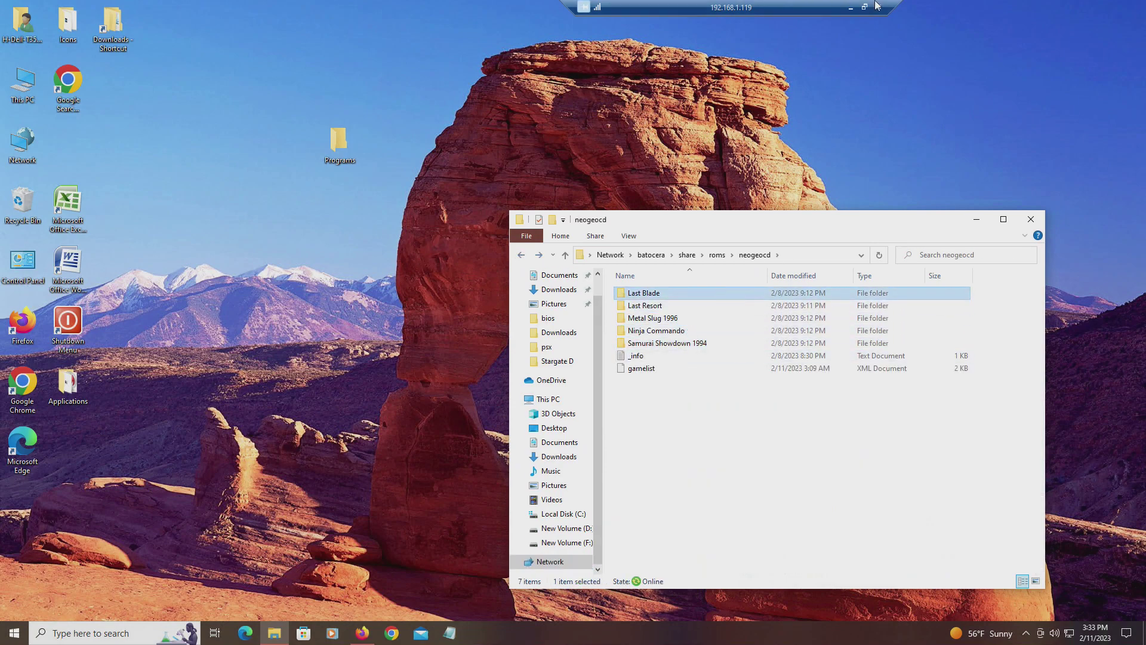
click(850, 7)
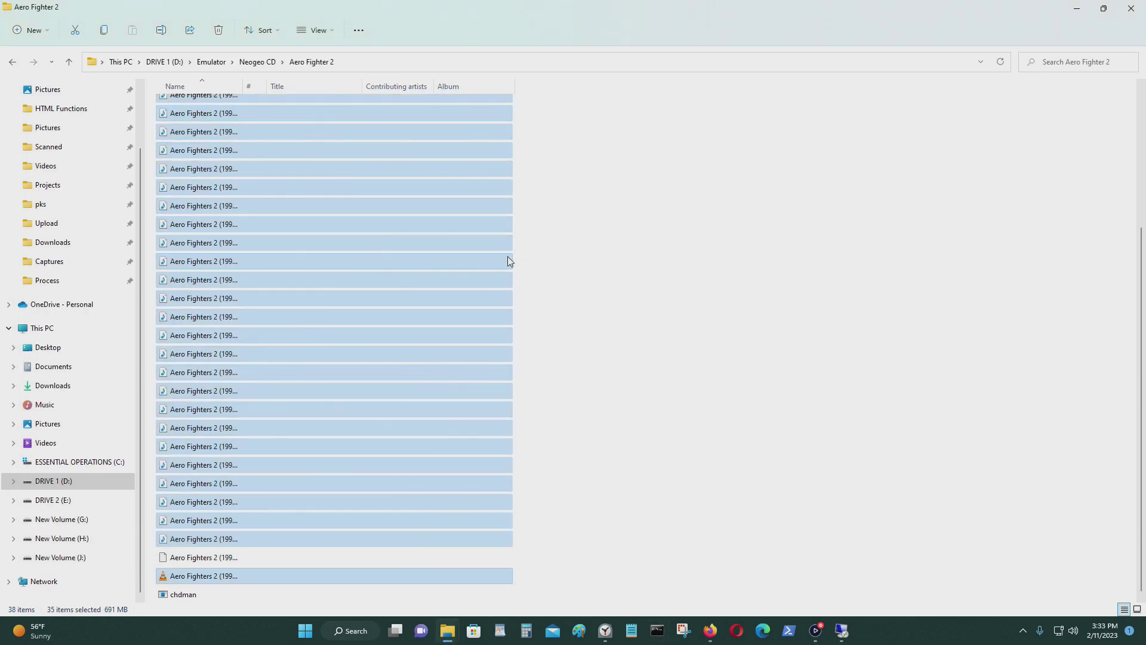
Restore the Aero Fighter 2 window beside the Stargate D window and copy the Aero Fighters 2 CHD file into Stargate D.
click(298, 544)
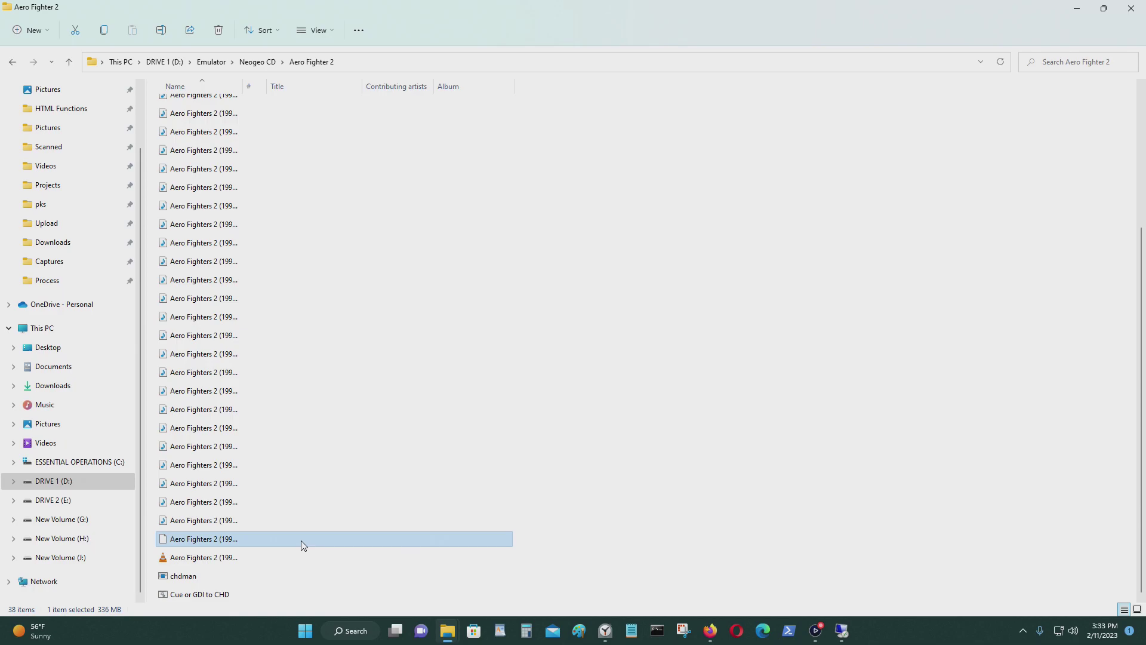
drag(606, 8, 335, 240)
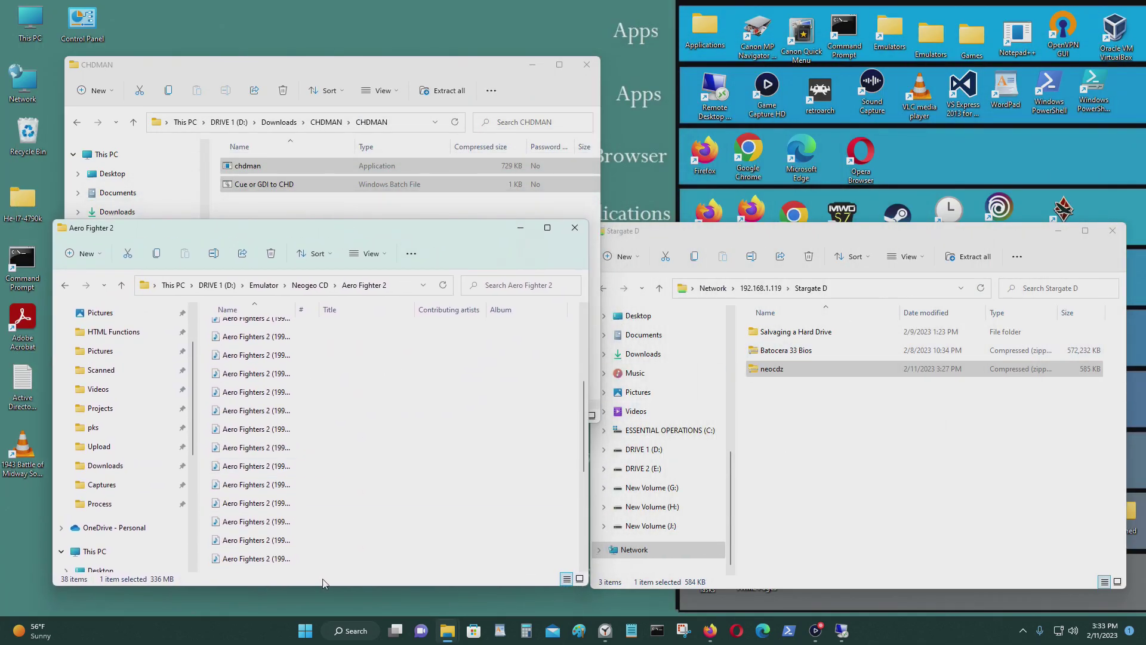
scroll(414, 481, down, 4)
drag(306, 510, 860, 460)
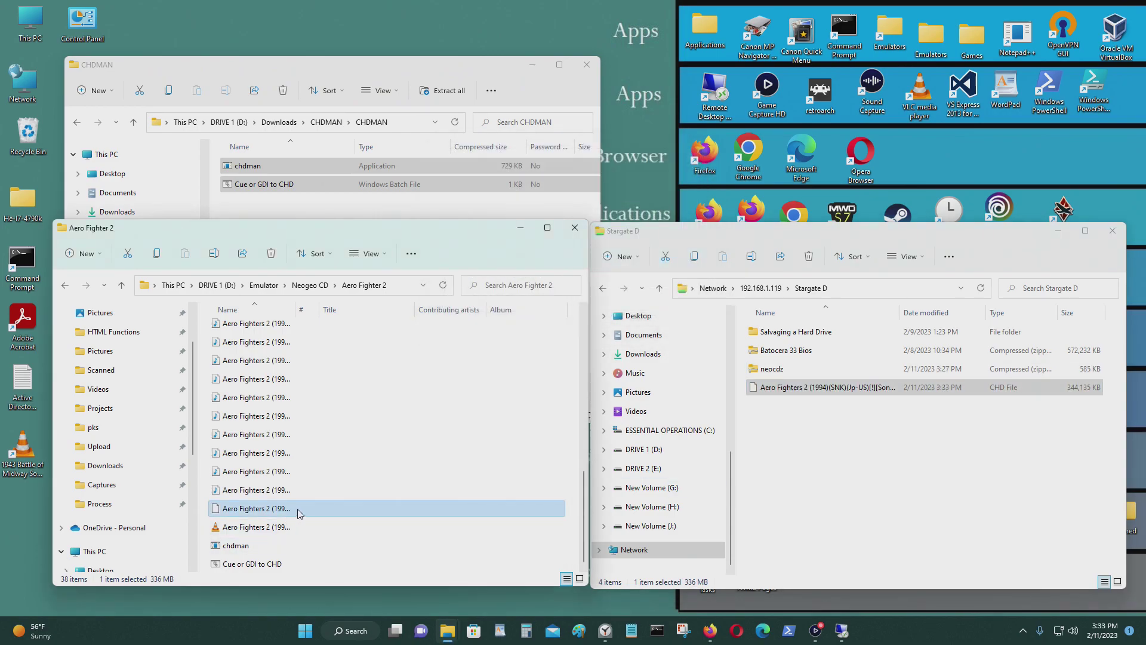
Delete the Aero Fighters 2 CHD from the Aero Fighter 2 folder and compare that folder's size with the CHD file in Stargate D.
key(Delete)
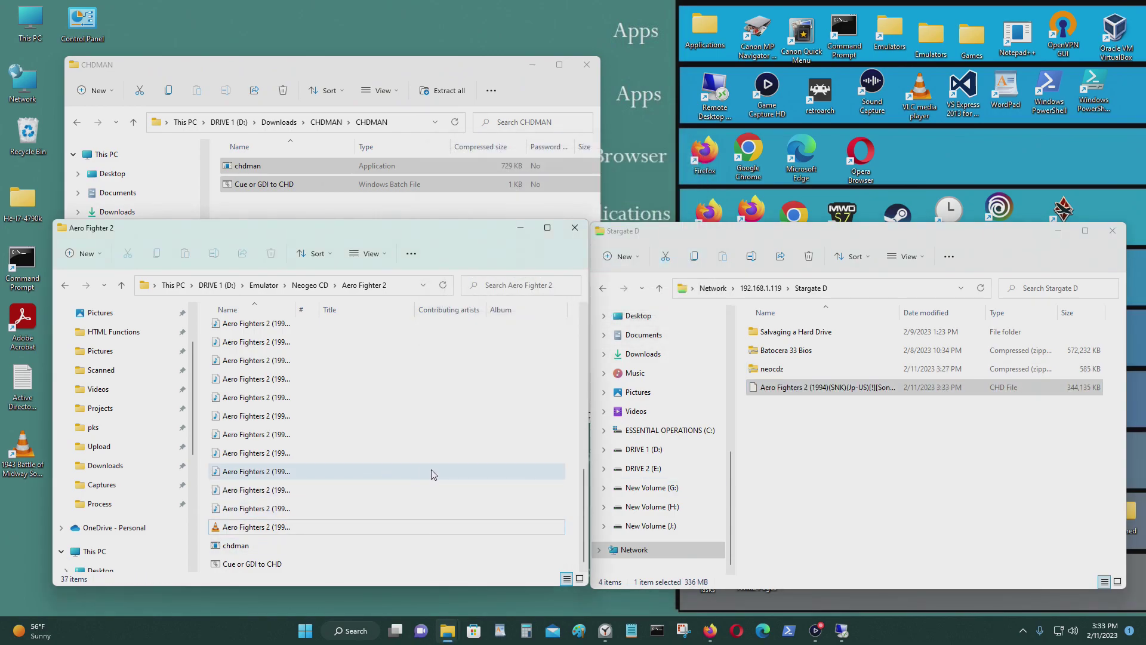
click(68, 285)
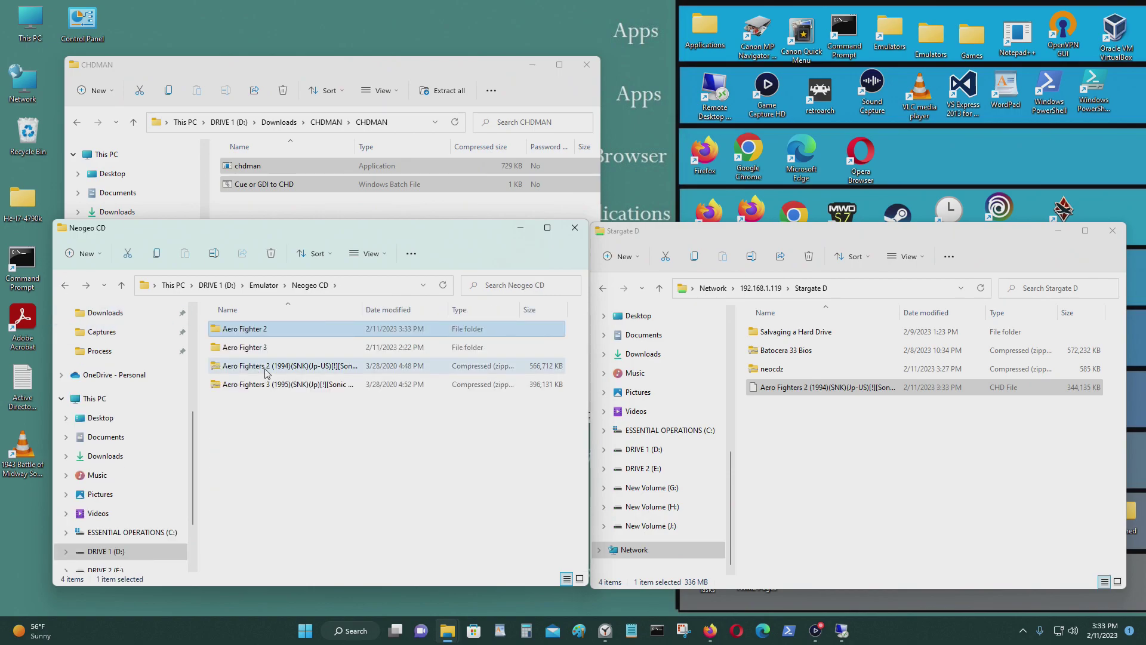
right_click(267, 328)
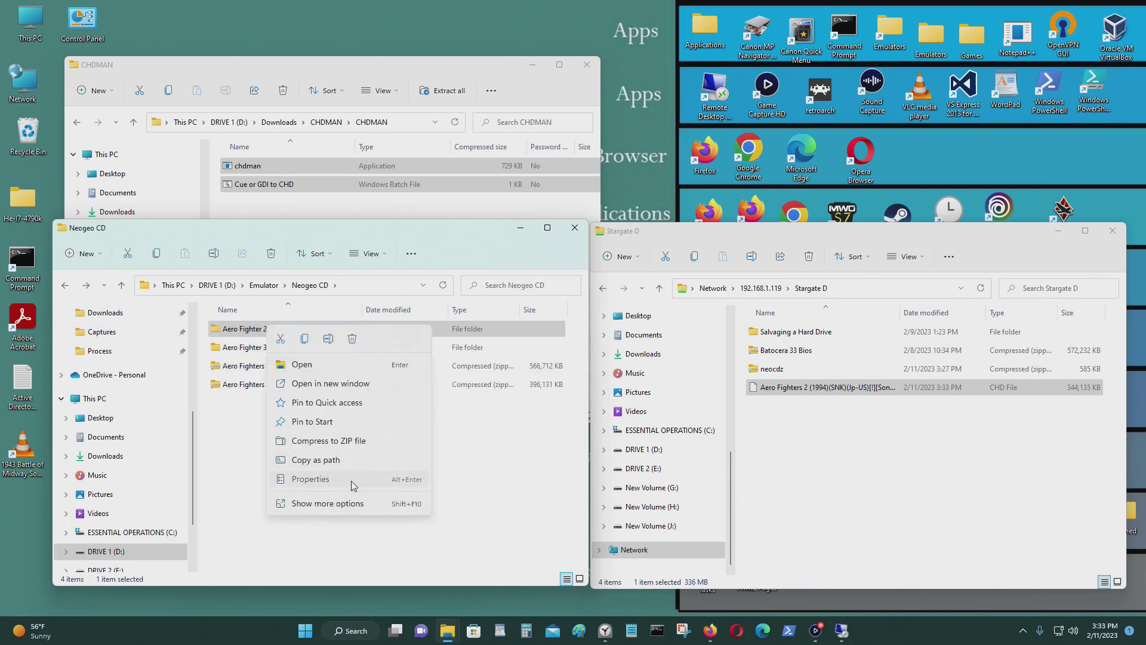
click(351, 480)
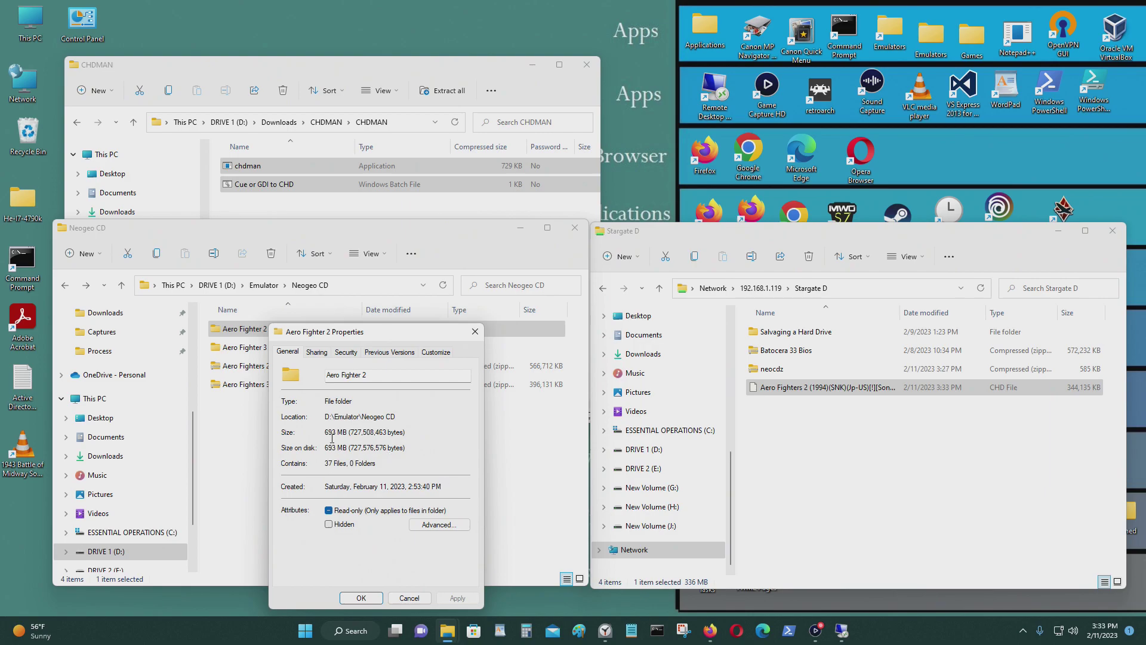
click(1011, 386)
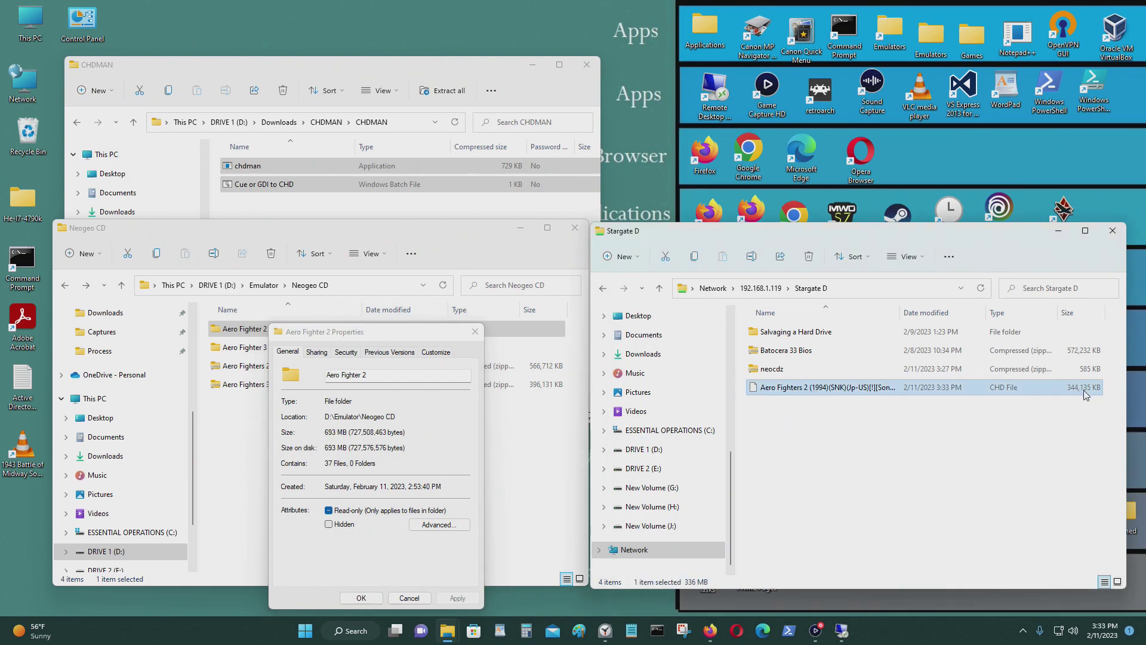
Divide 344 by 693 in Calculator to compare the CHD size with the original folder, and return to the Stargate D window.
click(526, 631)
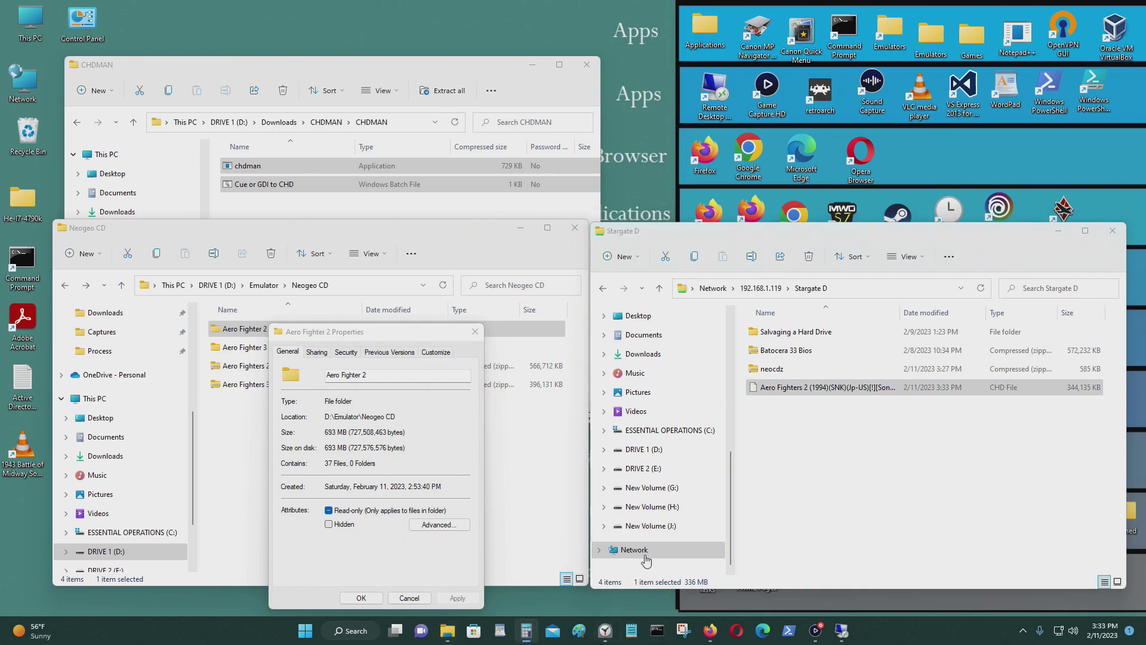
text(344)
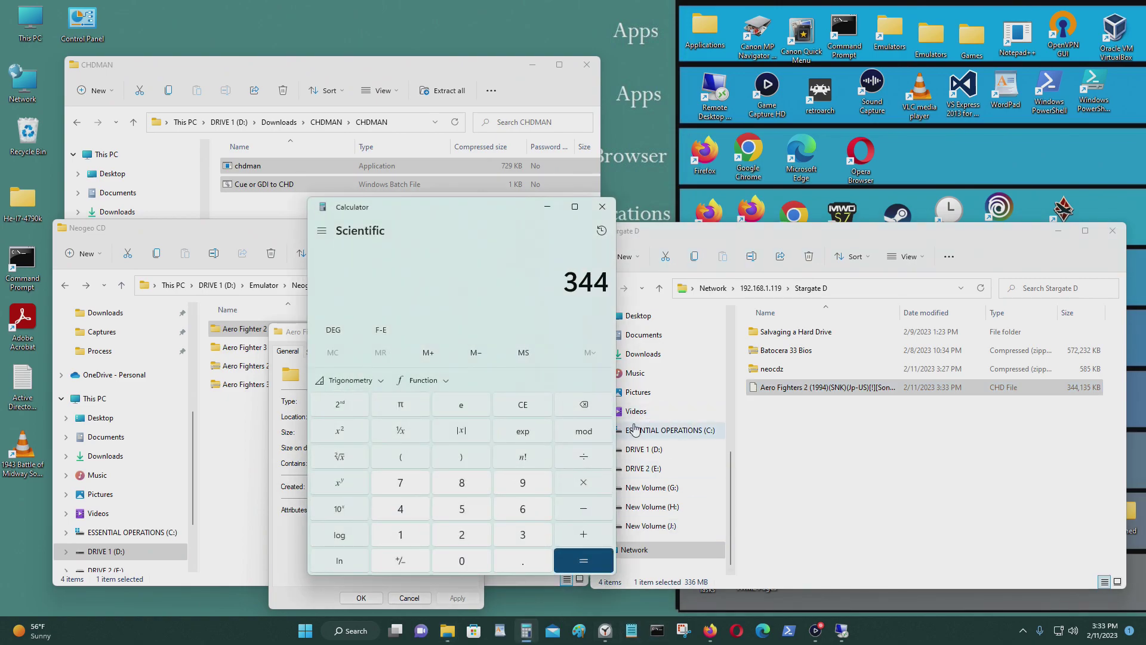
drag(470, 210, 741, 171)
key(slash)
text(693)
key(plus)
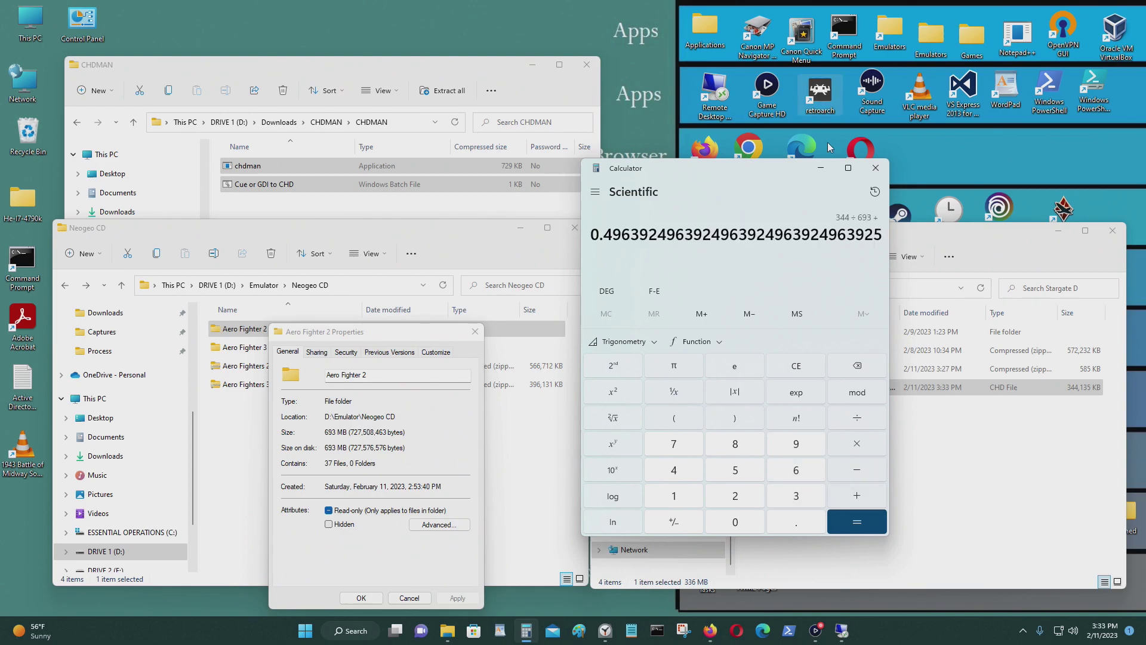
click(1005, 504)
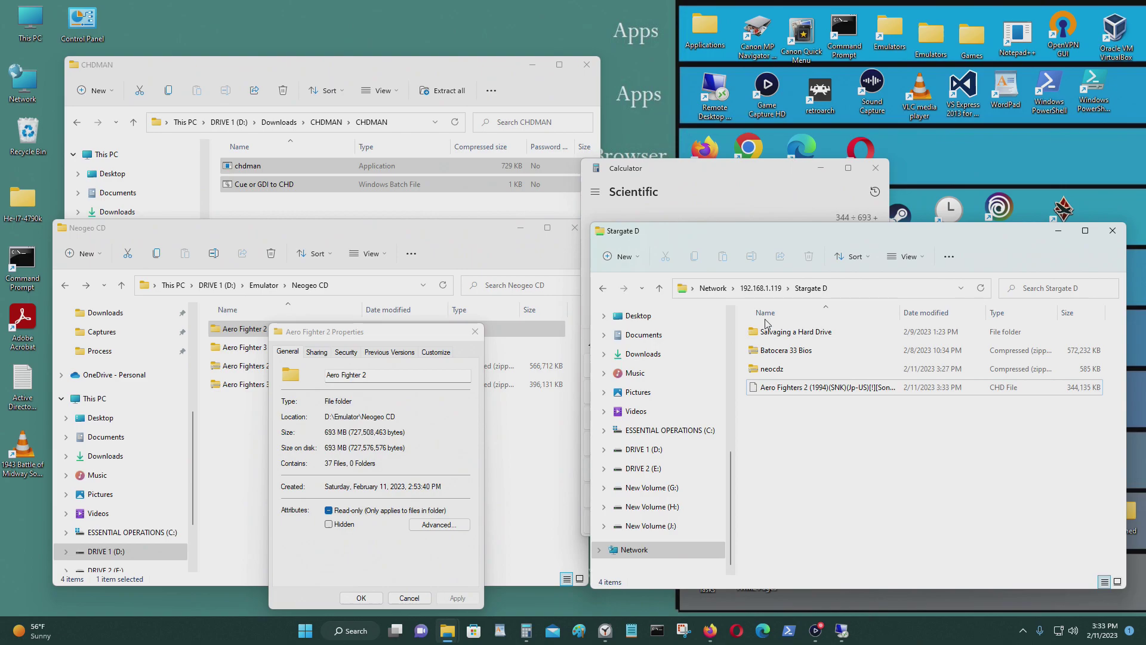
Switch to the remote session and place a new File Explorer window beside the neogeocd folder window.
click(842, 630)
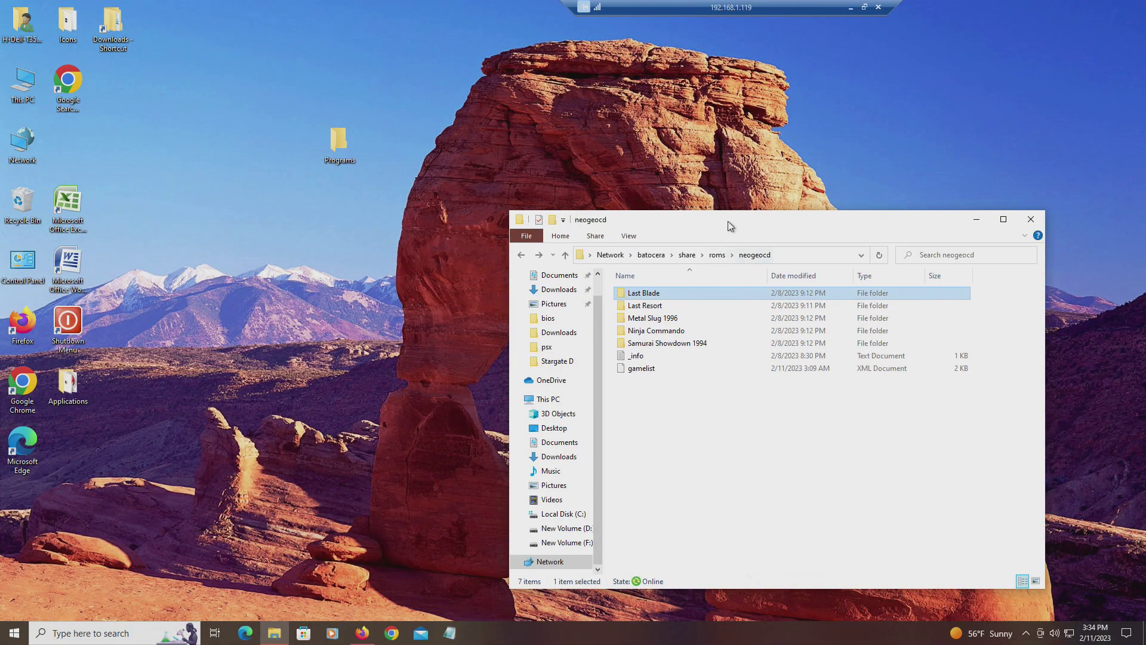
drag(728, 226, 807, 208)
key(super+e)
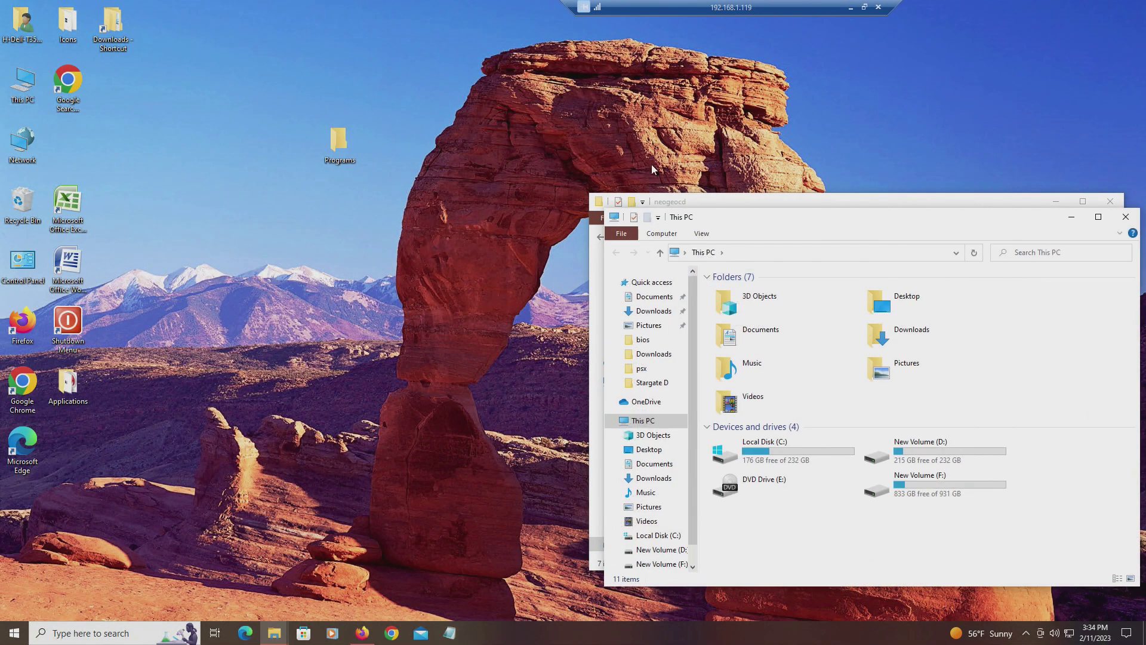
drag(731, 213, 115, 189)
Open Stargate D on New Volume (D:) and copy the Aero Fighters 2 CHD file into the neogeocd folder.
click(314, 427)
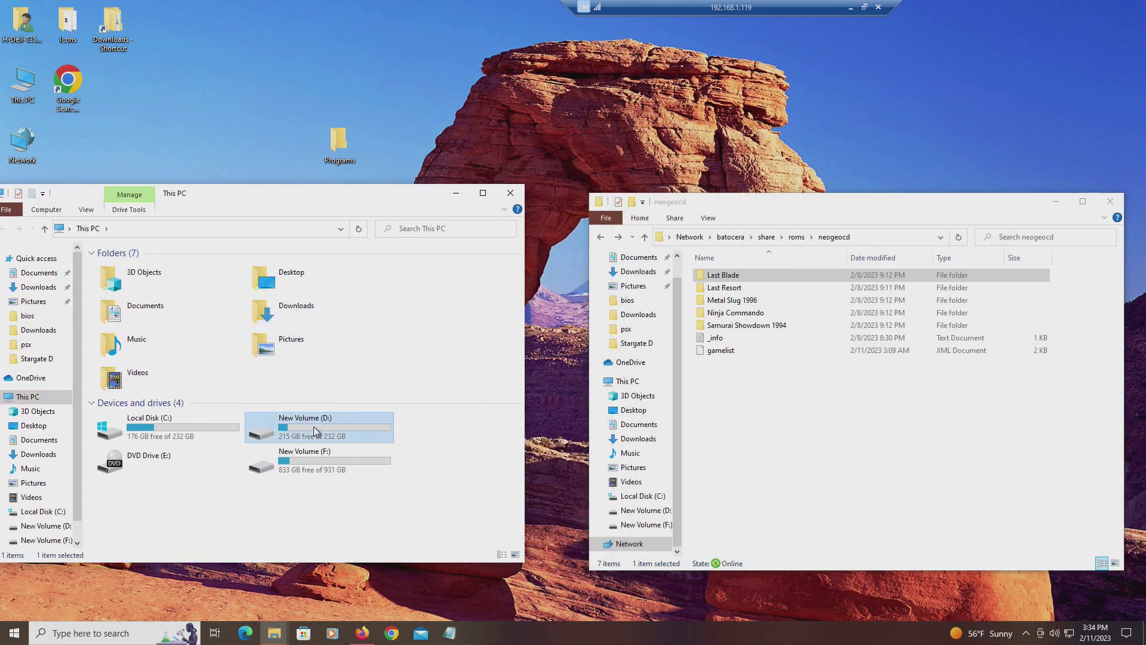
double_click(314, 426)
double_click(159, 330)
click(168, 281)
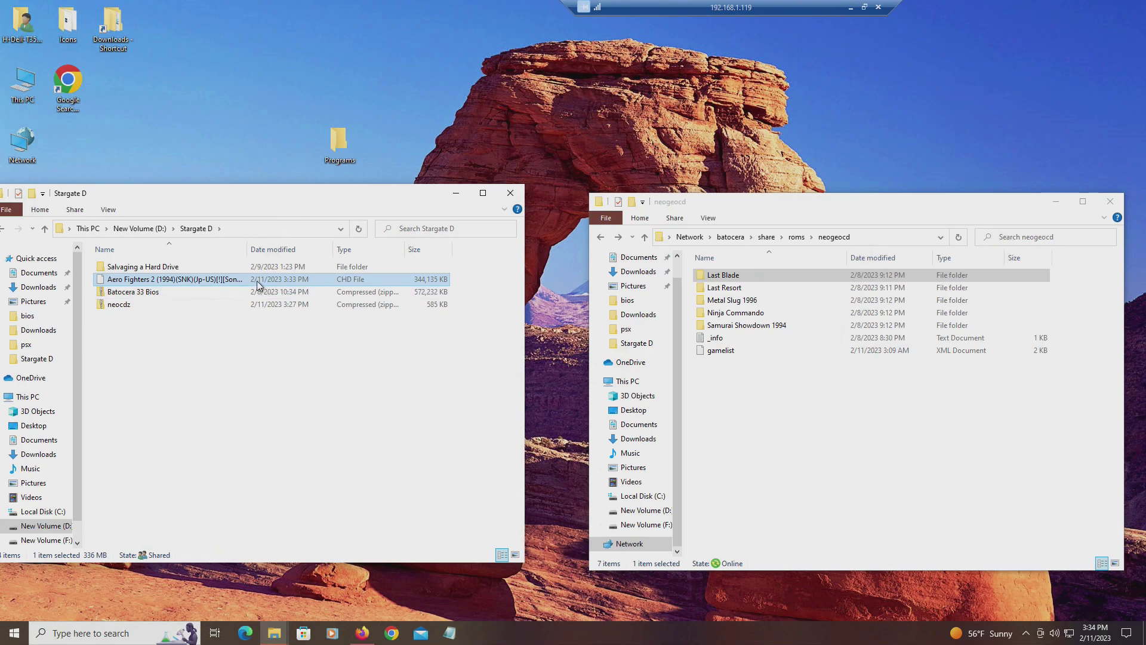
drag(245, 282, 754, 425)
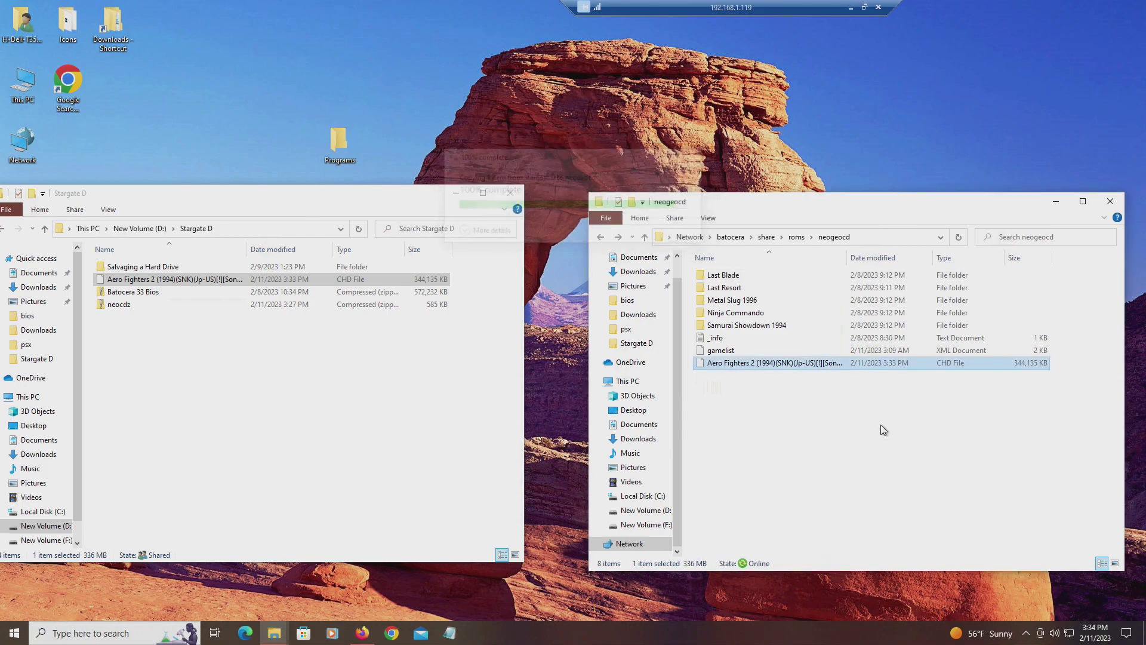
Rename the copied CHD file in neogeocd as Aero Fighters 2 (1994).chd.
click(844, 367)
key(Right)
key(BackSpace)
key(BackSpace)
key(BackSpace)
key(BackSpace)
key(BackSpace)
key(BackSpace)
key(BackSpace)
key(BackSpace)
key(BackSpace)
key(BackSpace)
key(BackSpace)
key(BackSpace)
key(BackSpace)
key(BackSpace)
key(BackSpace)
key(BackSpace)
key(BackSpace)
key(BackSpace)
key(BackSpace)
key(BackSpace)
key(BackSpace)
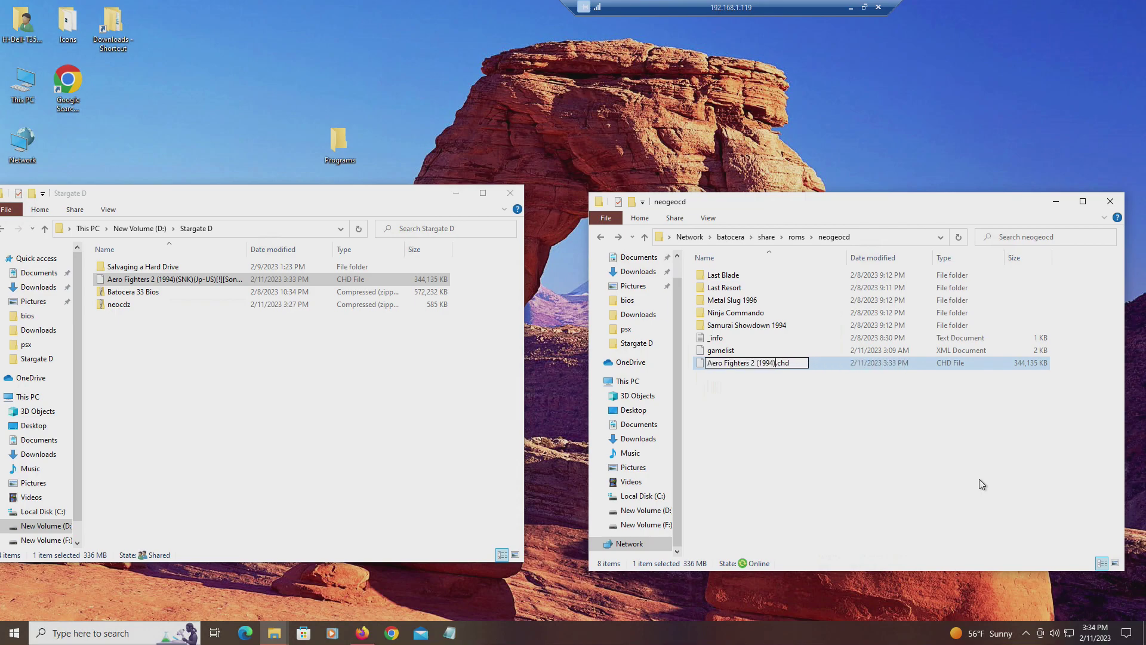
click(996, 452)
Close the neogeocd and Stargate D windows and minimize the remote session.
click(1109, 202)
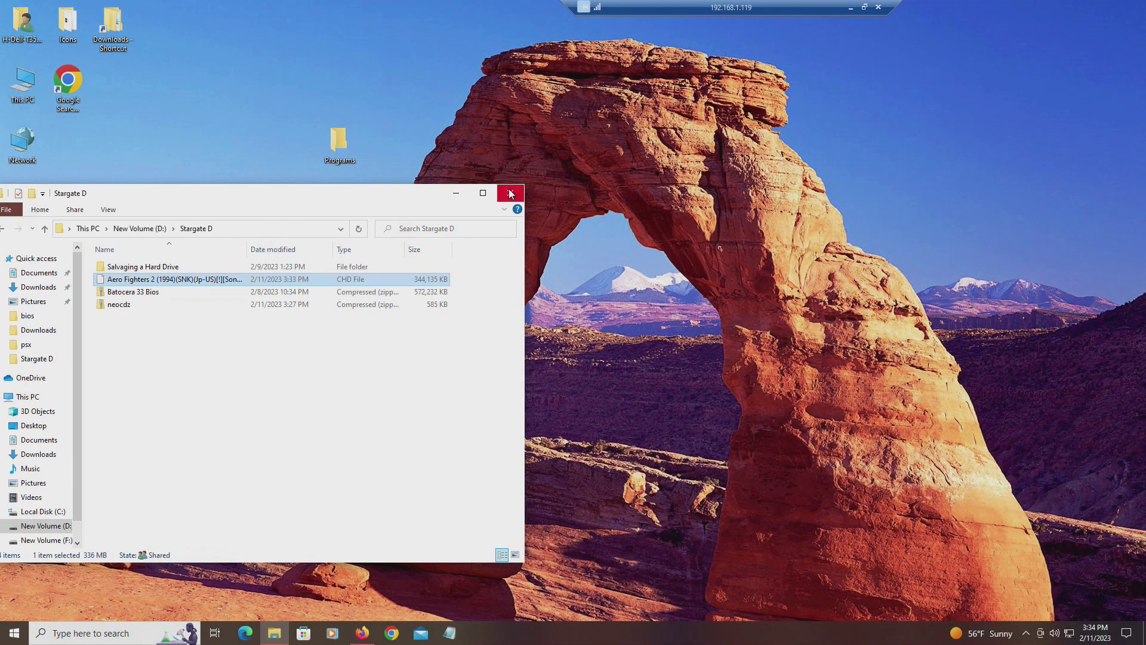
click(510, 193)
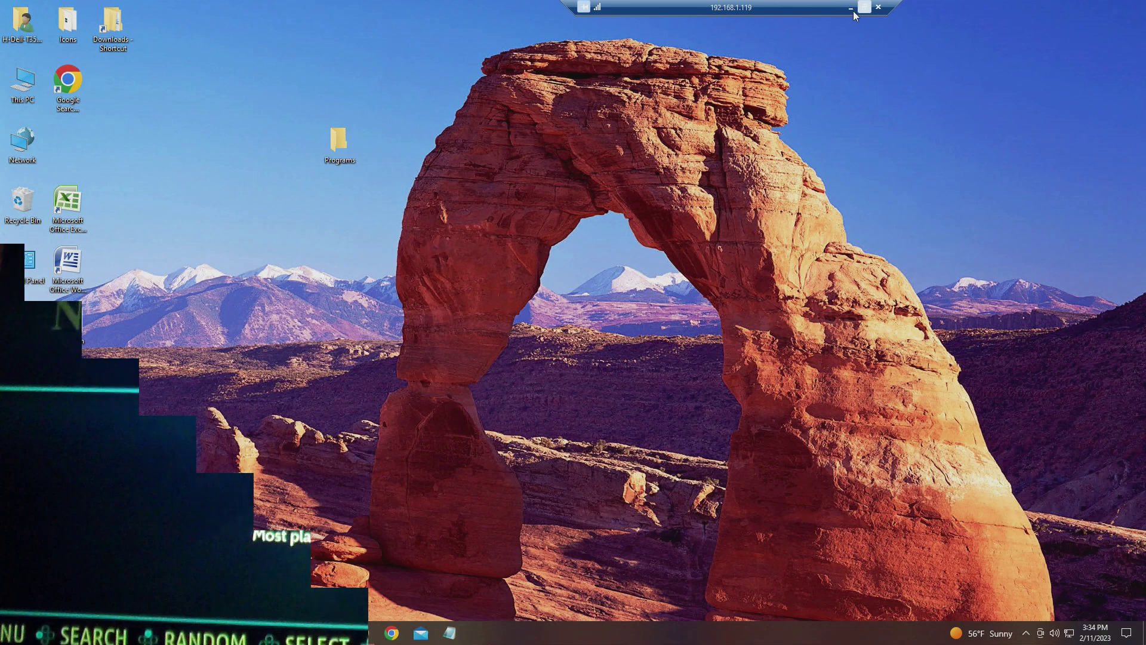
click(851, 7)
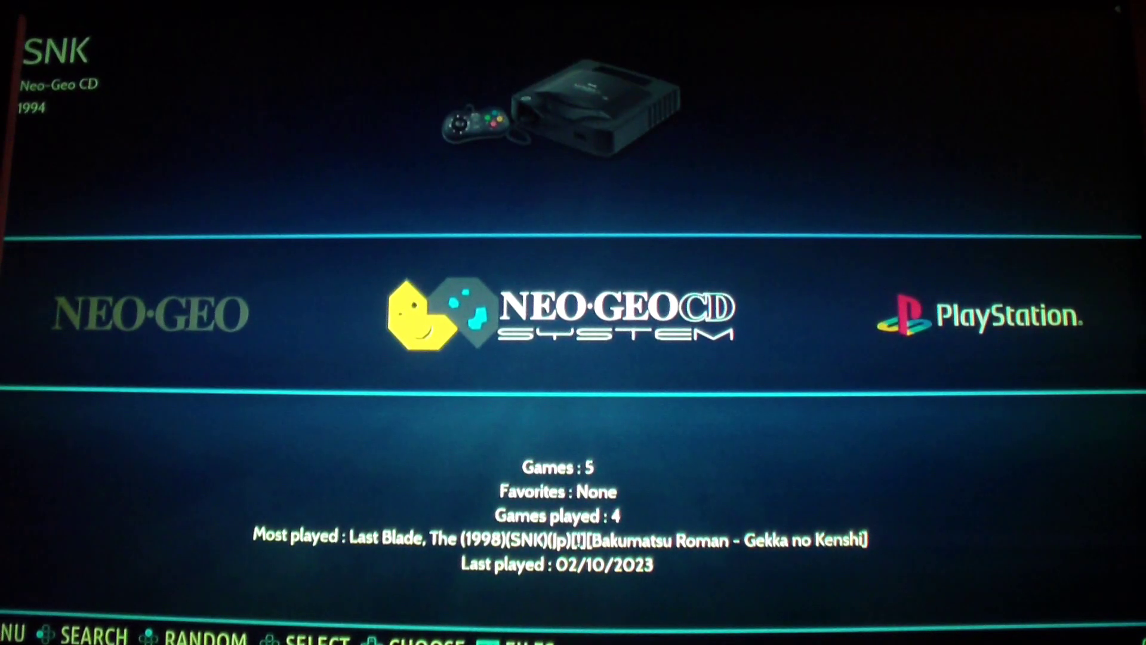
On the Batocera machine, open the Neo-Geo CD system and look through its game list.
key(Left)
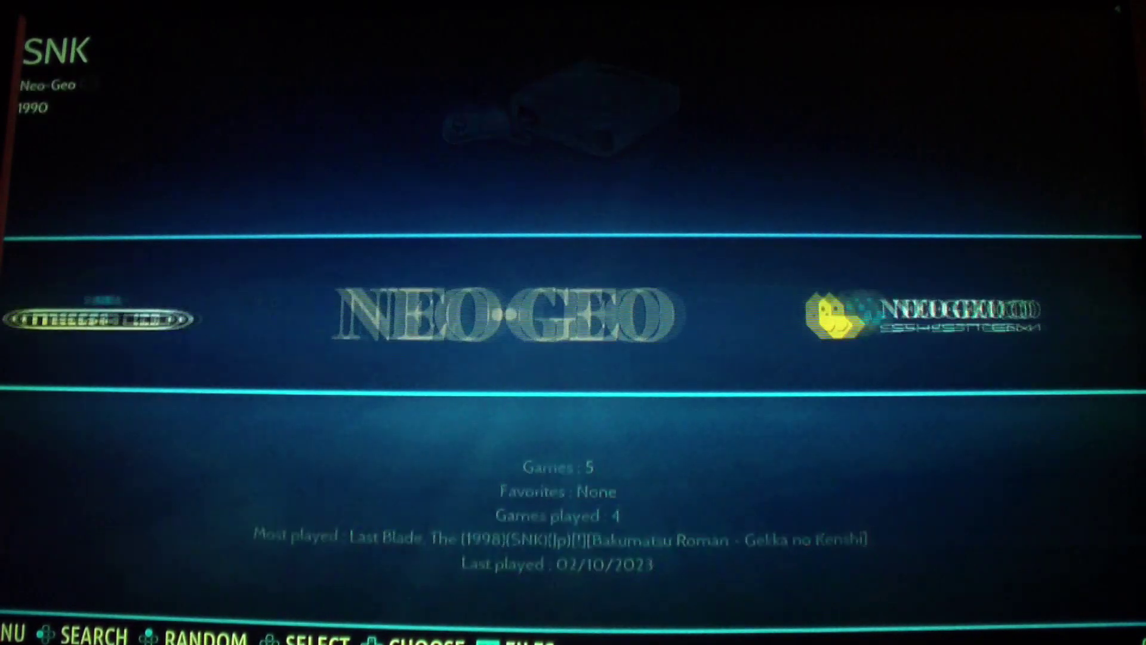
key(Right)
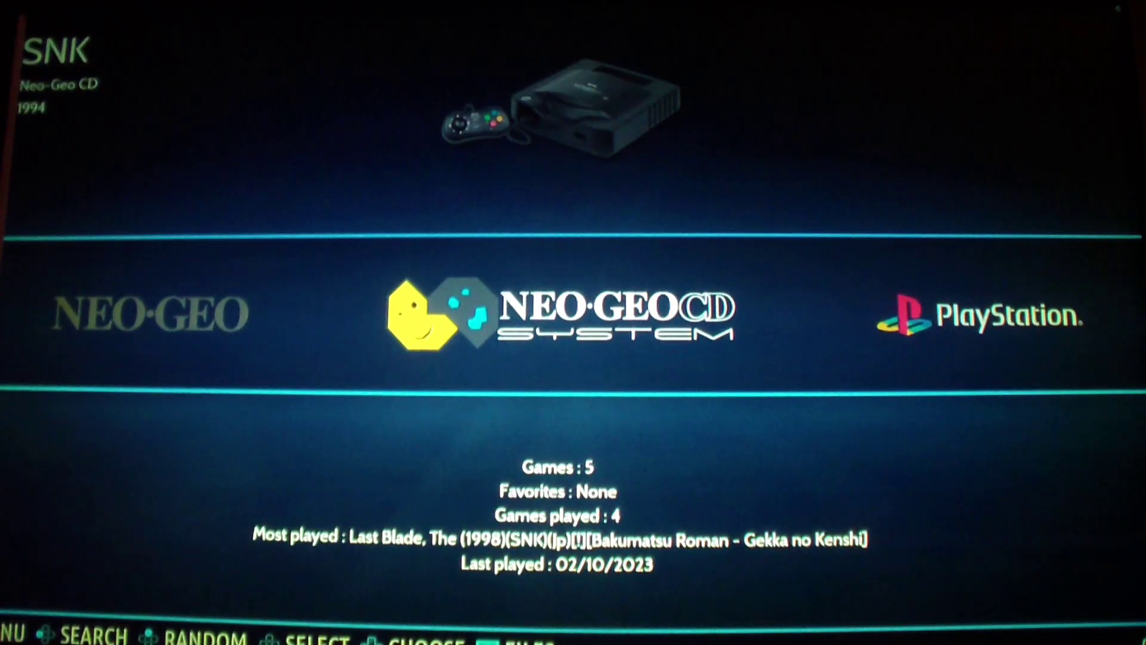
key(Return)
key(Up)
key(Right)
key(Right)
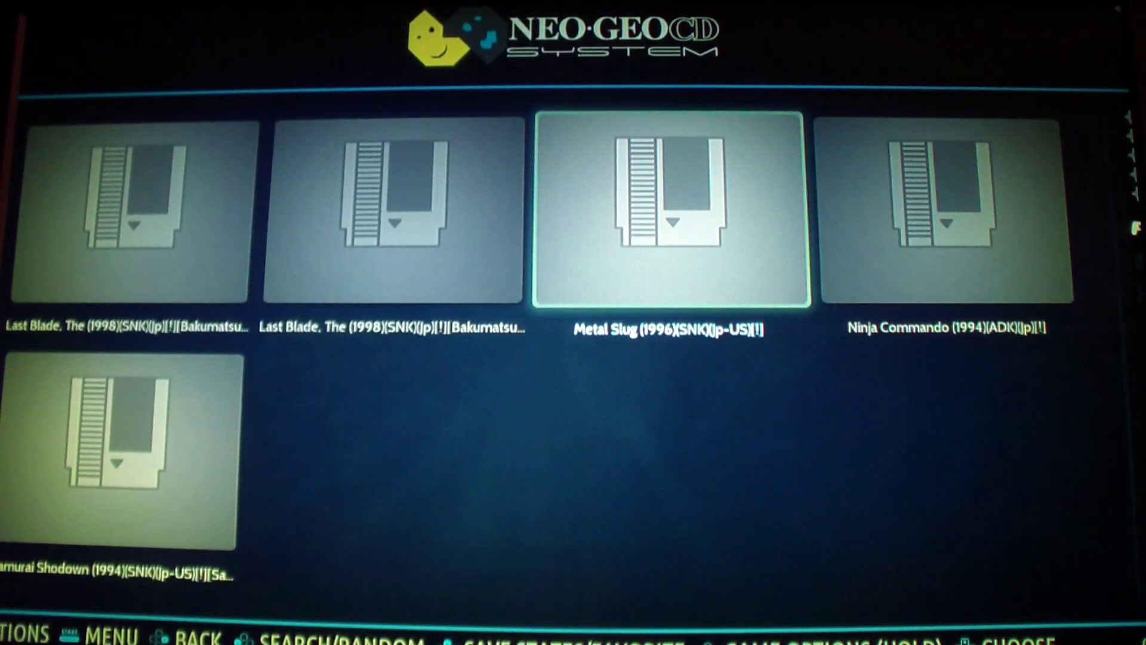
key(Left)
key(Left)
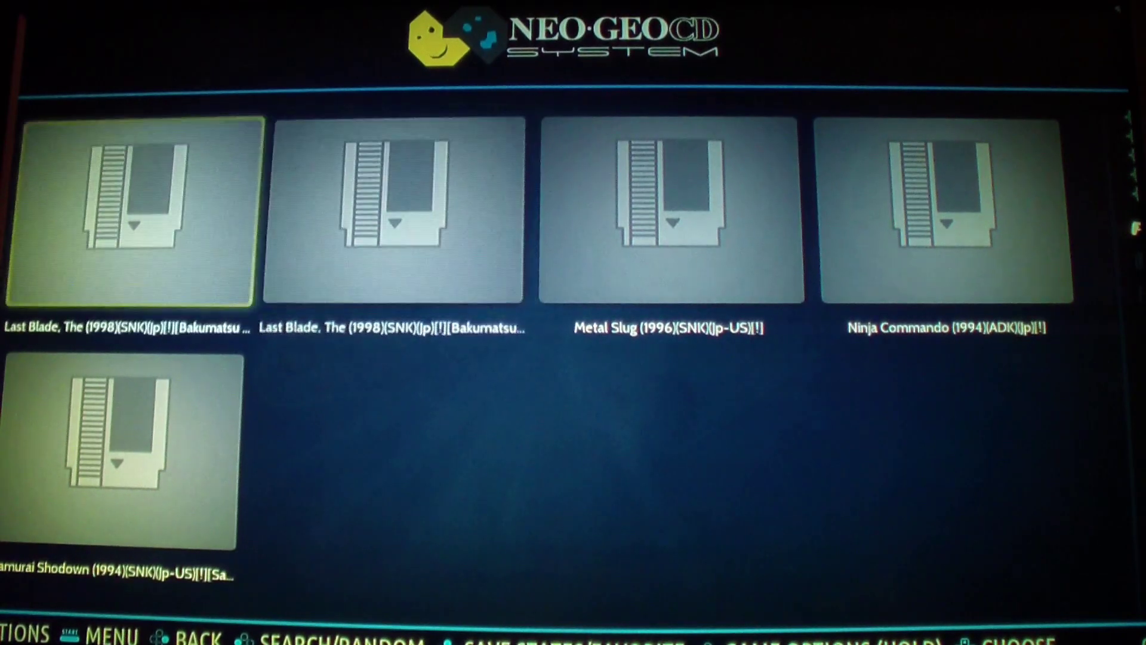
key(Right)
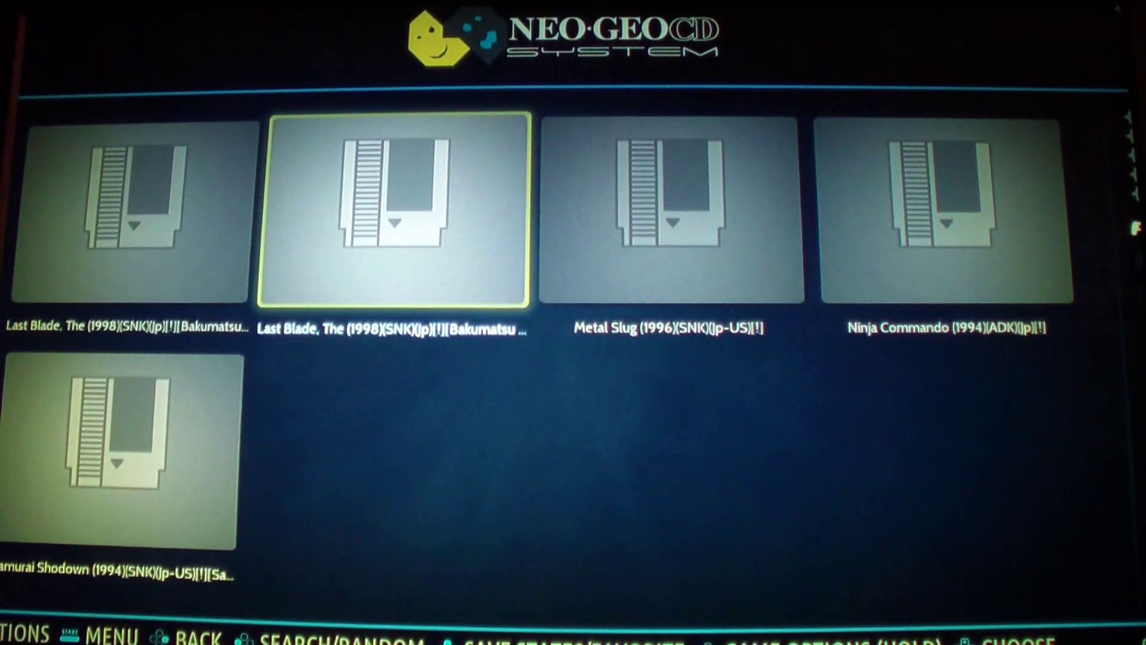
key(Left)
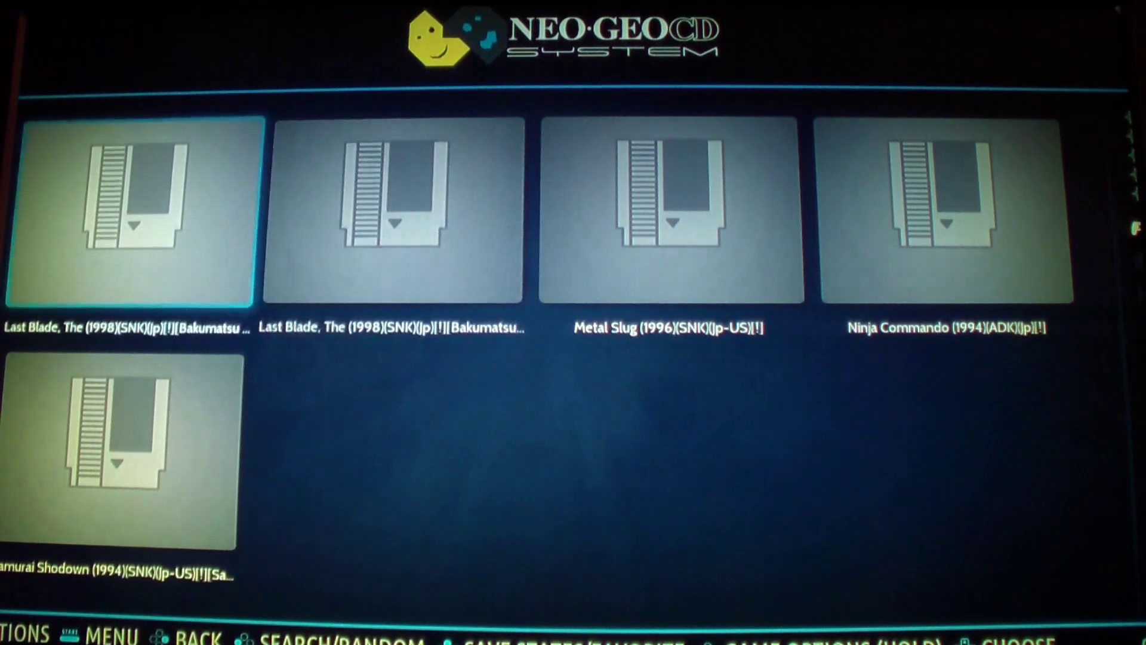
Launch Samurai Shodown (1994) and choose to run it anyway despite the missing BIOS warning.
key(Down)
key(Return)
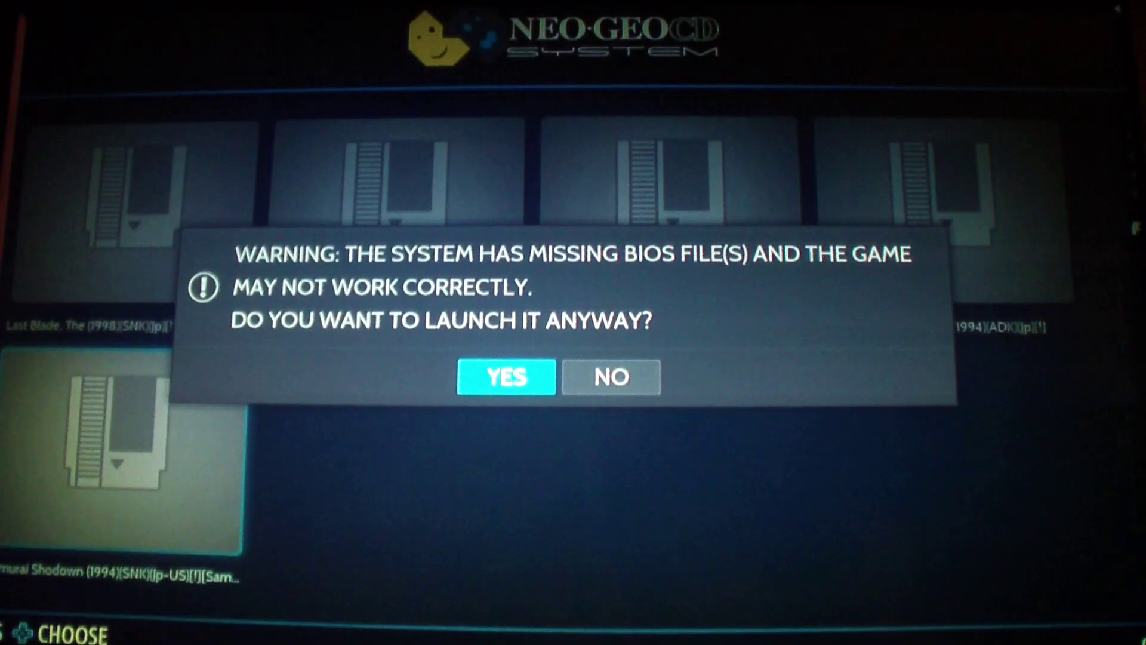
key(Return)
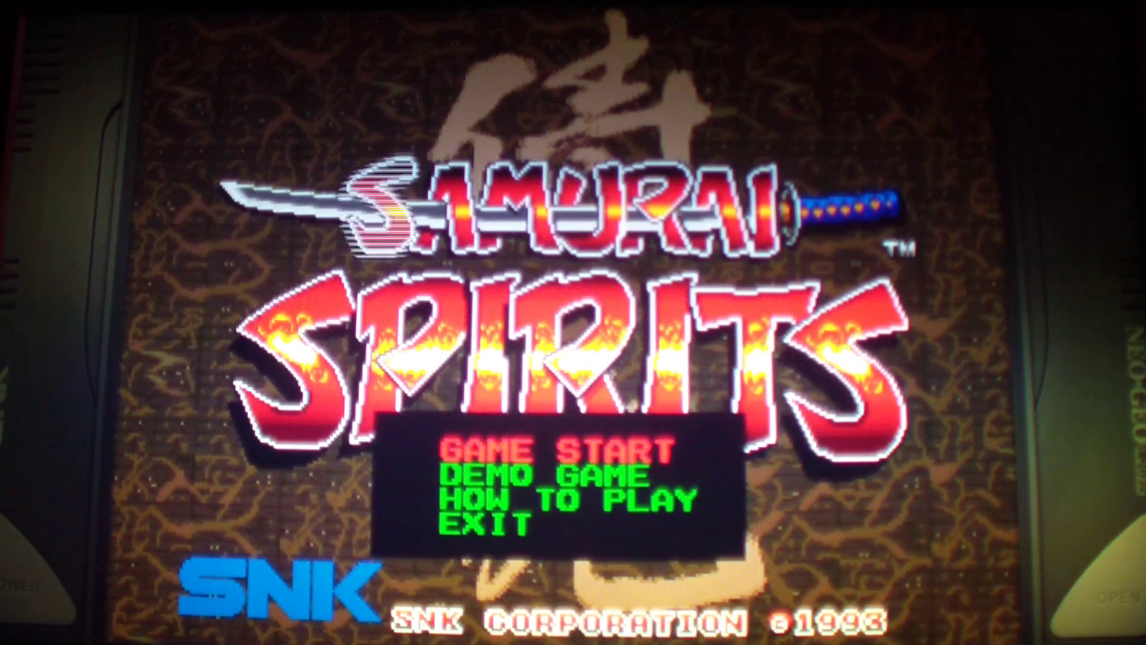
Start a Samurai Spirits game at the Normal level and choose a fighter.
key(Return)
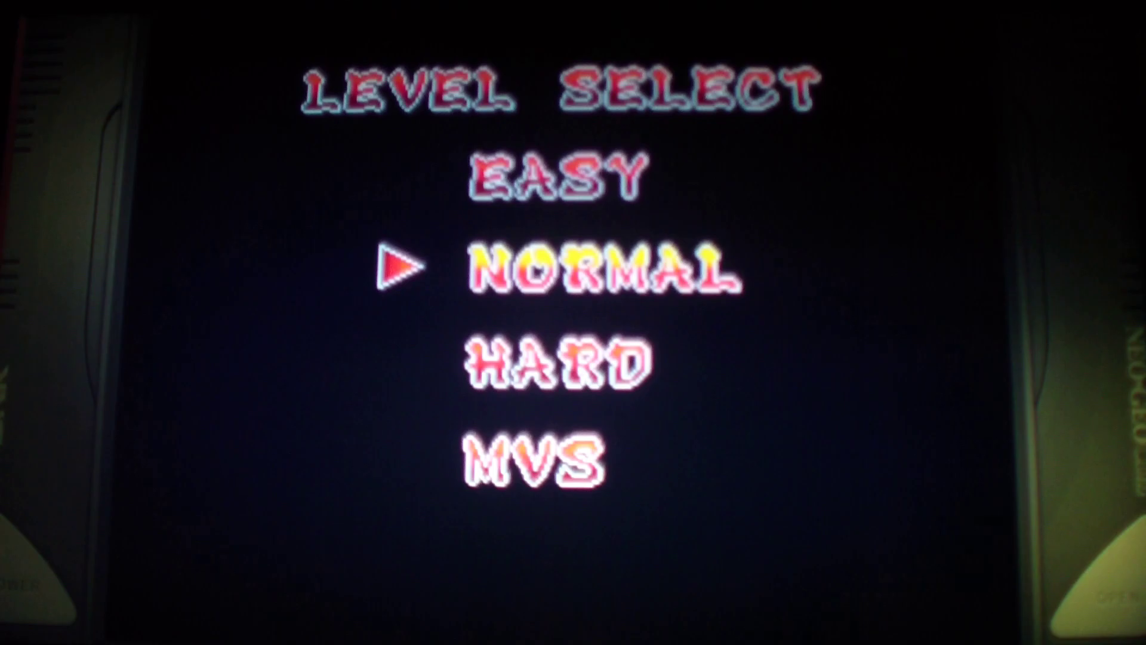
key(Return)
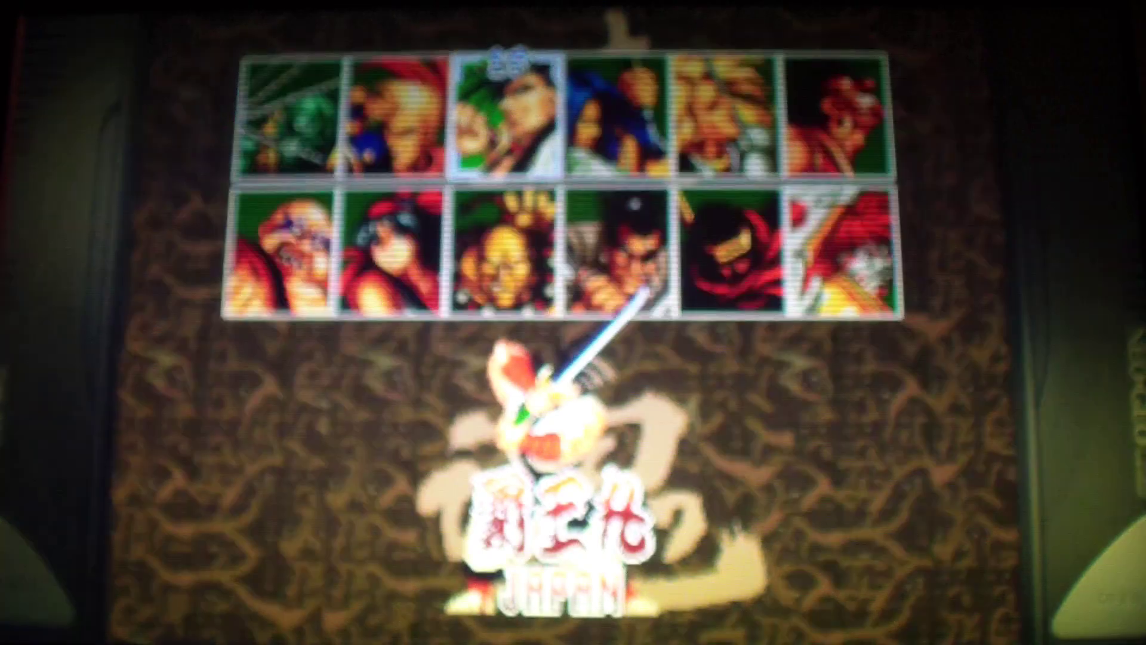
key(Left)
key(Return)
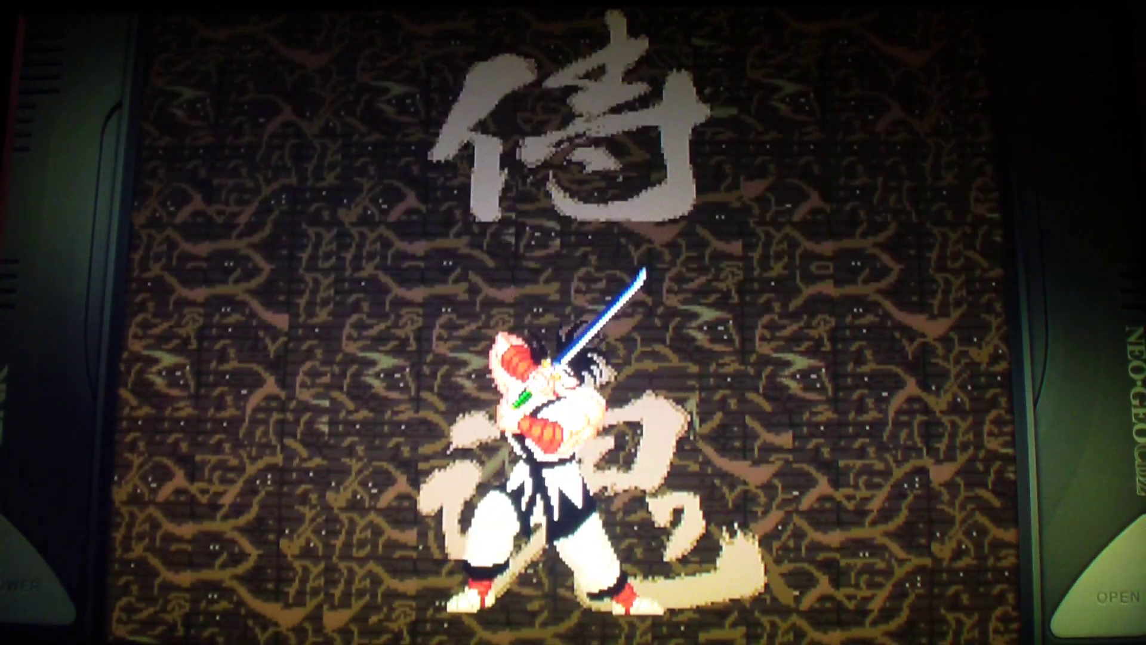